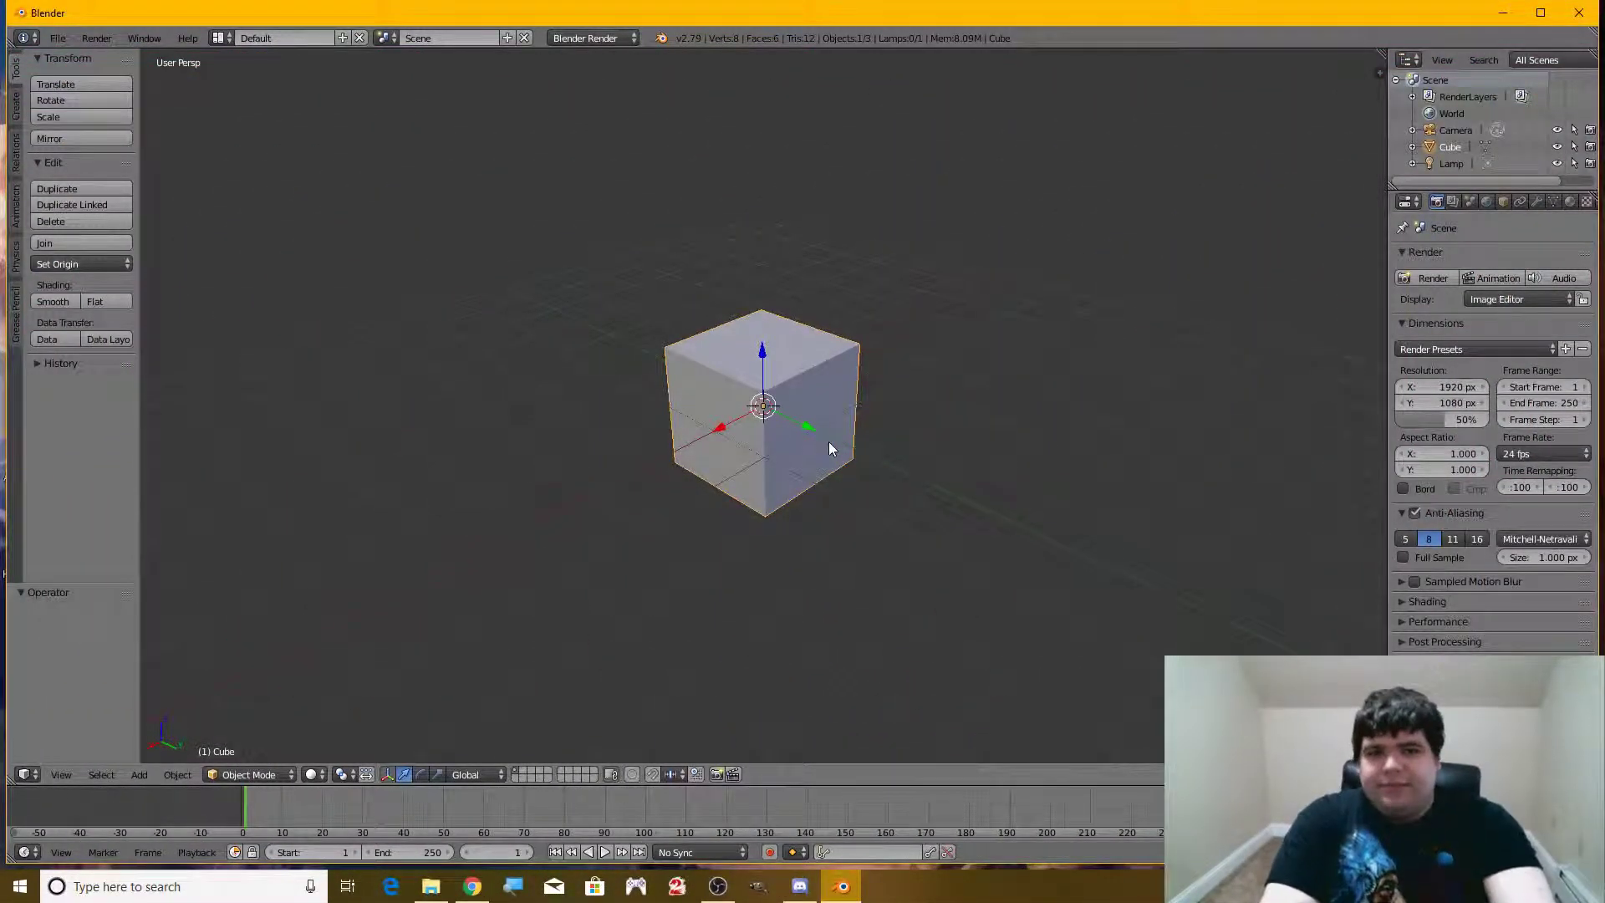
# Delete the default cube and add a mesh cylinder in its place
pyautogui.moveTo(659, 485); pyautogui.dragTo(767, 554, button='middle')
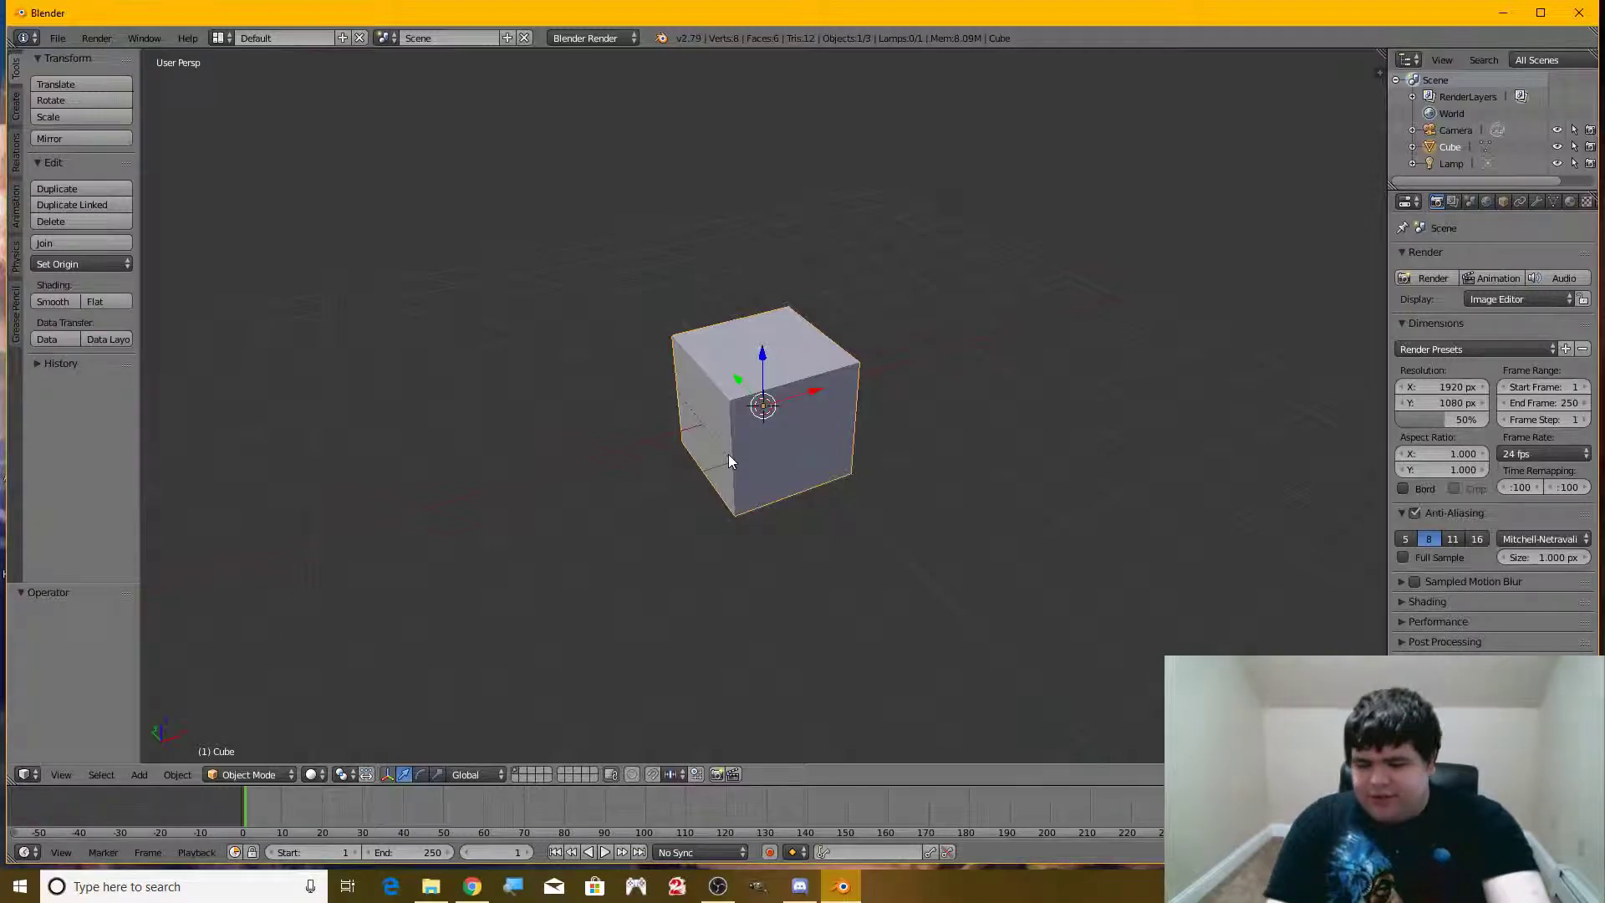
pyautogui.moveTo(729, 454); pyautogui.dragTo(826, 507, button='middle')
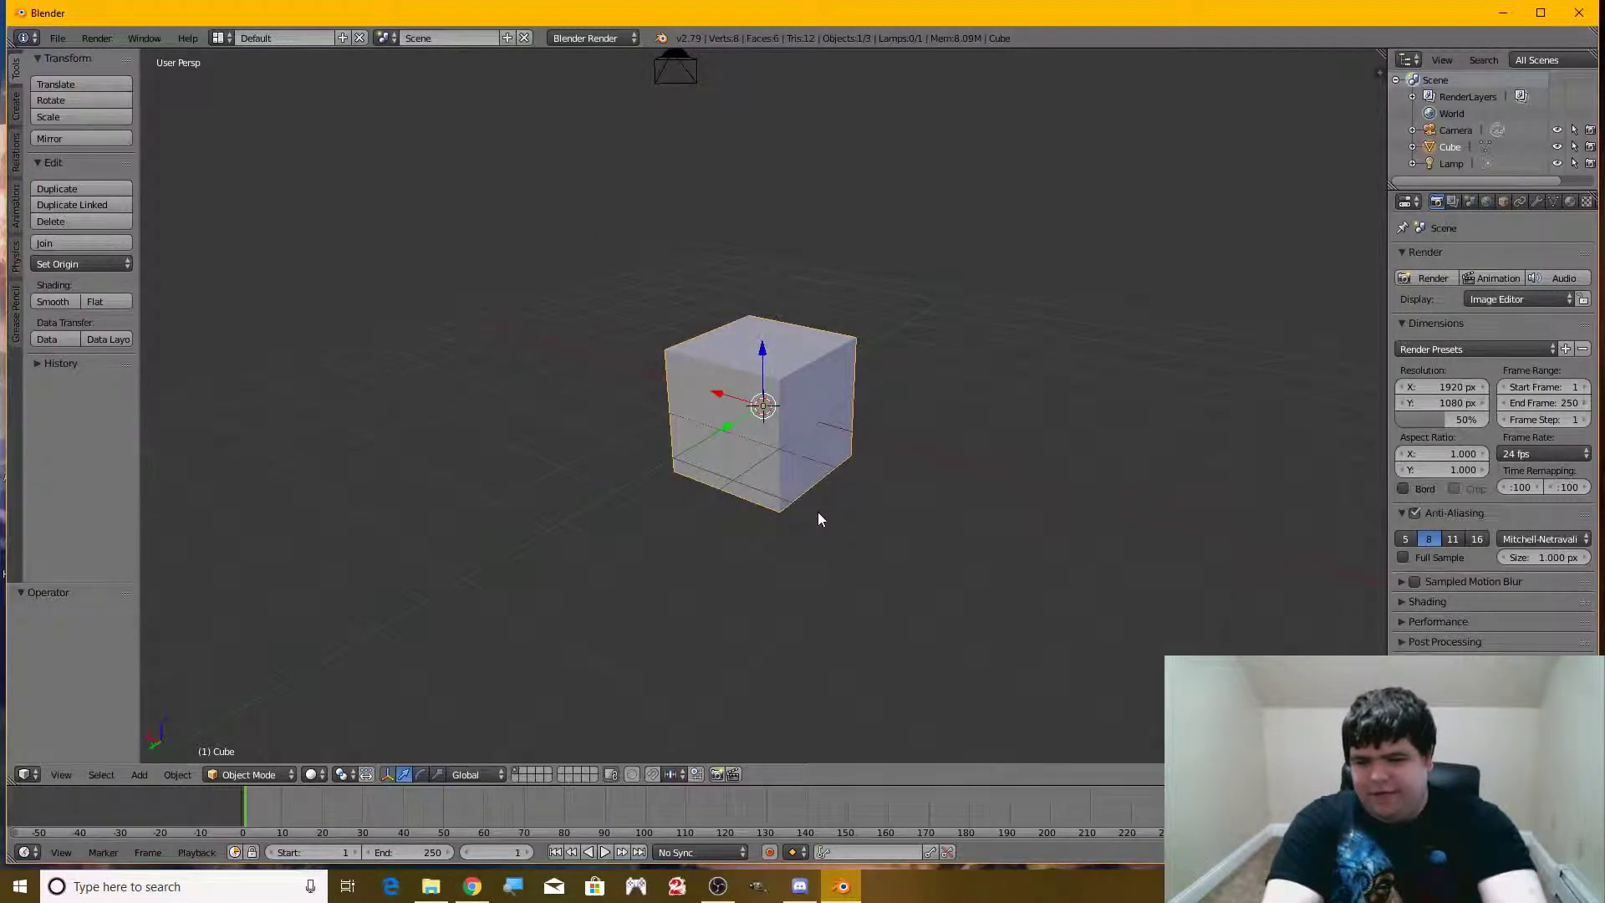
pyautogui.press('Delete')
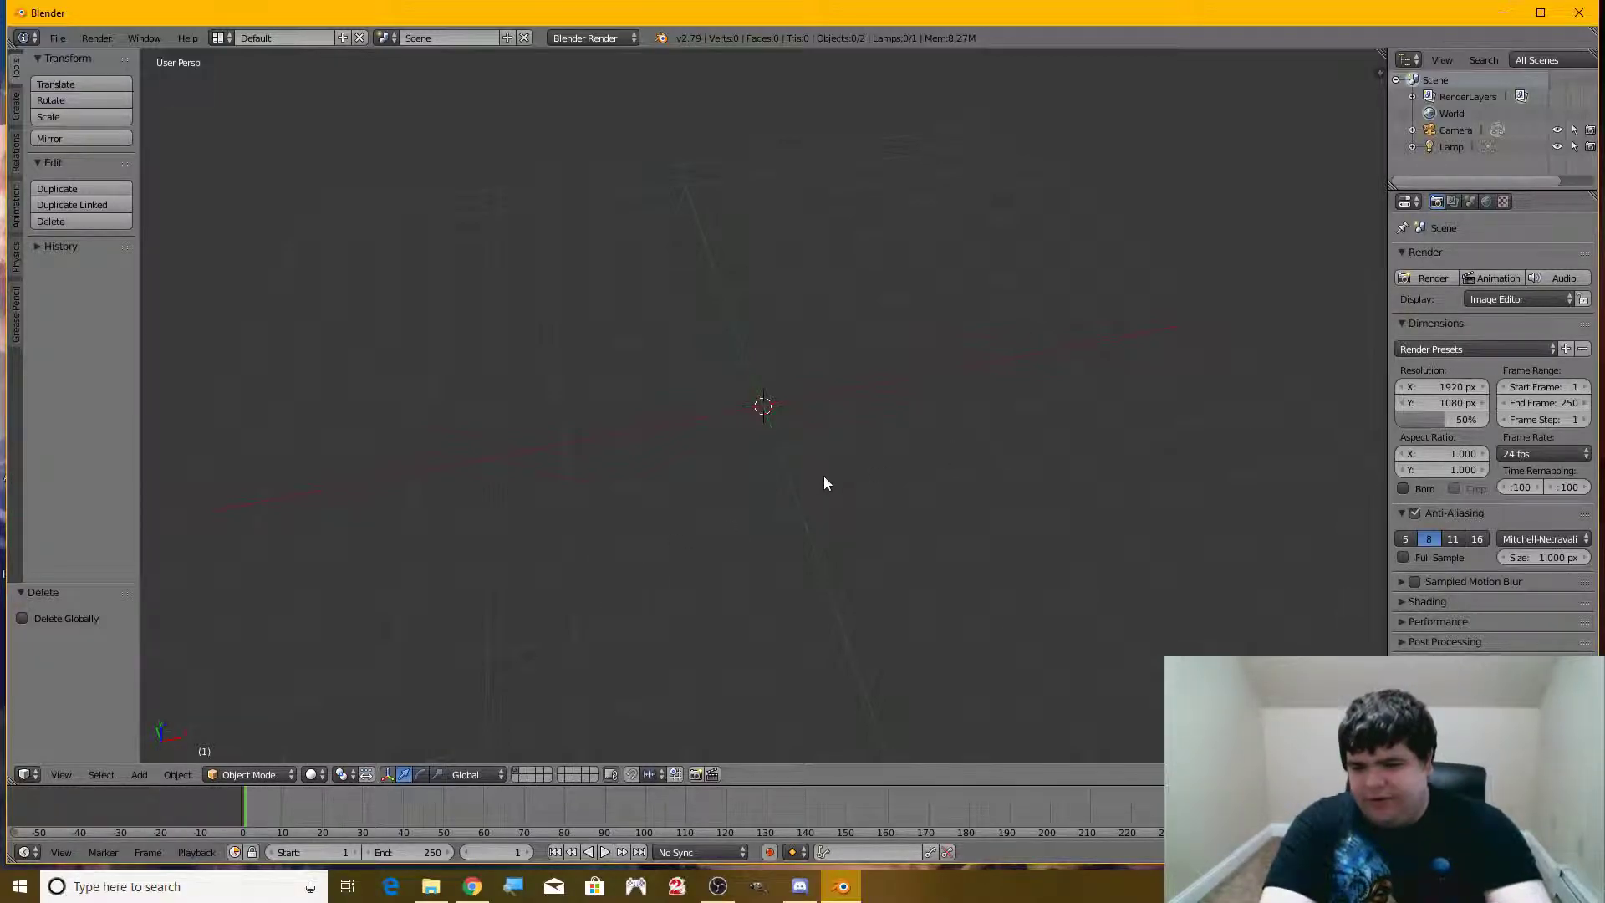
pyautogui.hotkey('shift', 'a')
pyautogui.moveTo(844, 404)
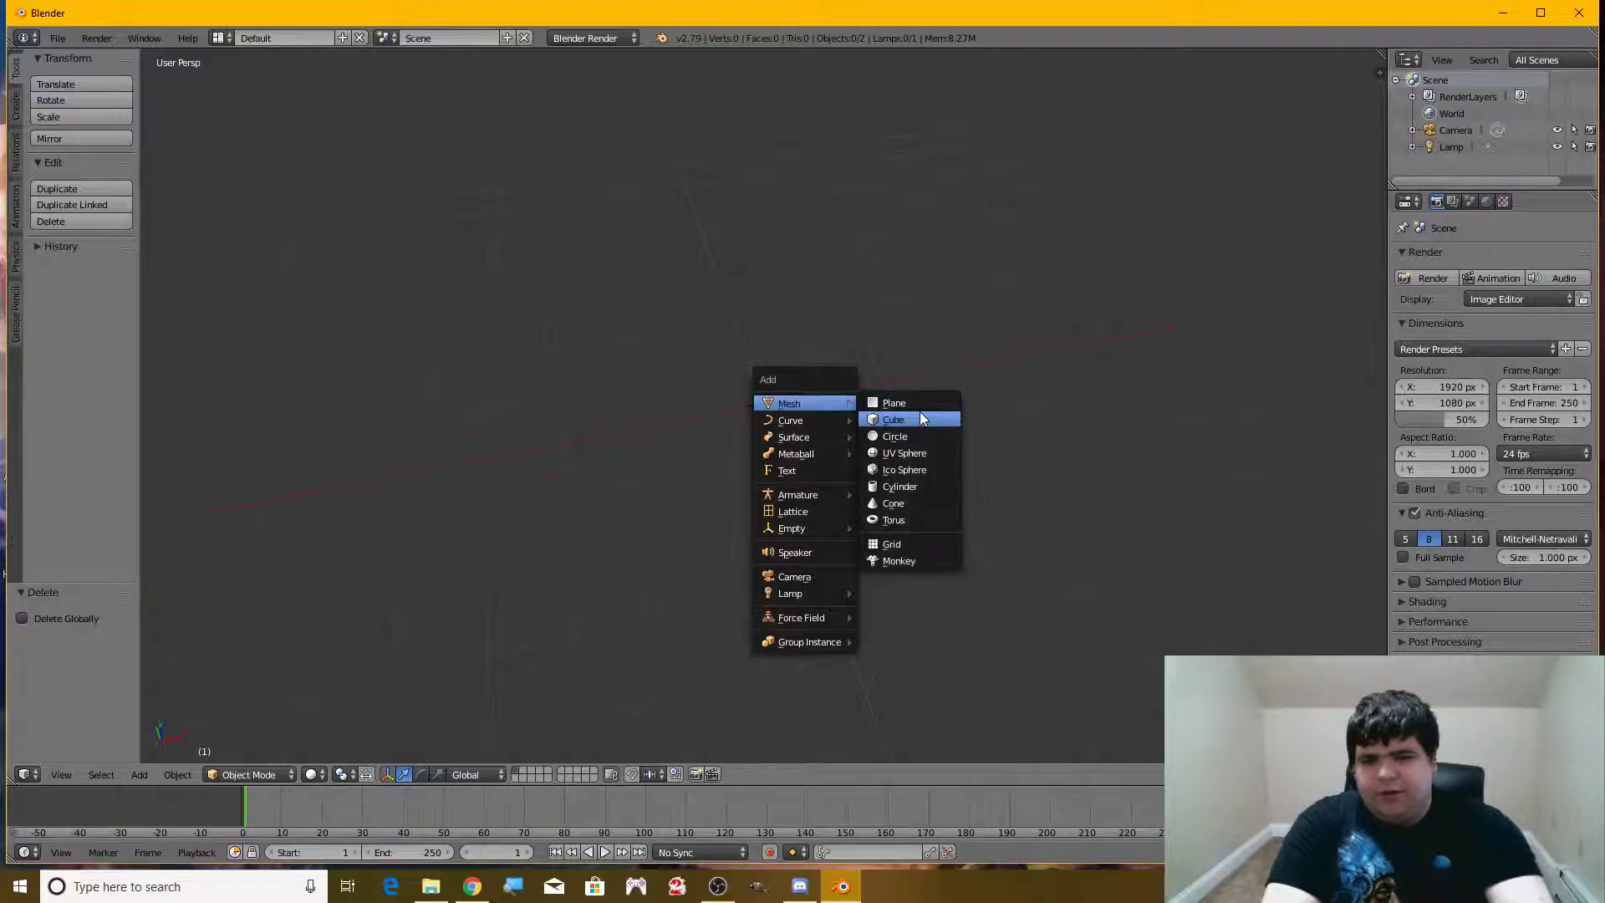
pyautogui.click(917, 488)
# Scale the cylinder narrower, stretch it along the Z axis and raise it so most of it stands above the grid
pyautogui.press('s')
pyautogui.hotkey('shift', 'z')
pyautogui.press('Escape')
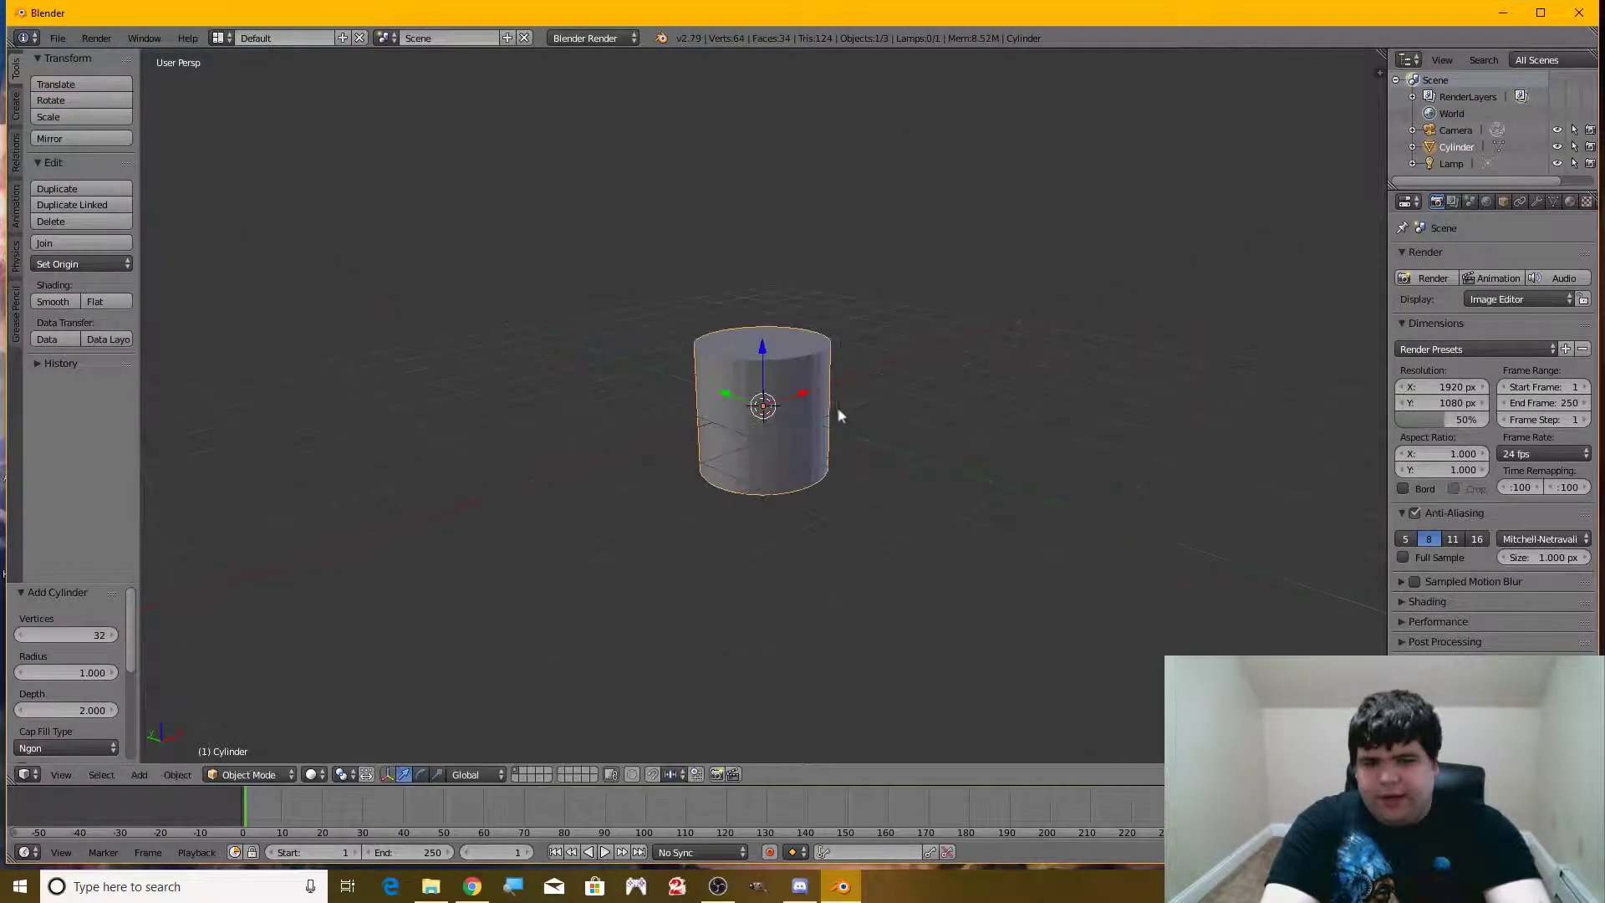
pyautogui.press('s')
pyautogui.press('z')
pyautogui.click(886, 481)
pyautogui.moveTo(761, 345); pyautogui.dragTo(761, 422)
pyautogui.press('s')
pyautogui.click(828, 390)
pyautogui.press('s')
pyautogui.press('z')
pyautogui.click(834, 355)
# Duplicate the cylinder's mesh in place in Edit Mode and scale the copy to about 0.949
pyautogui.press('Tab')
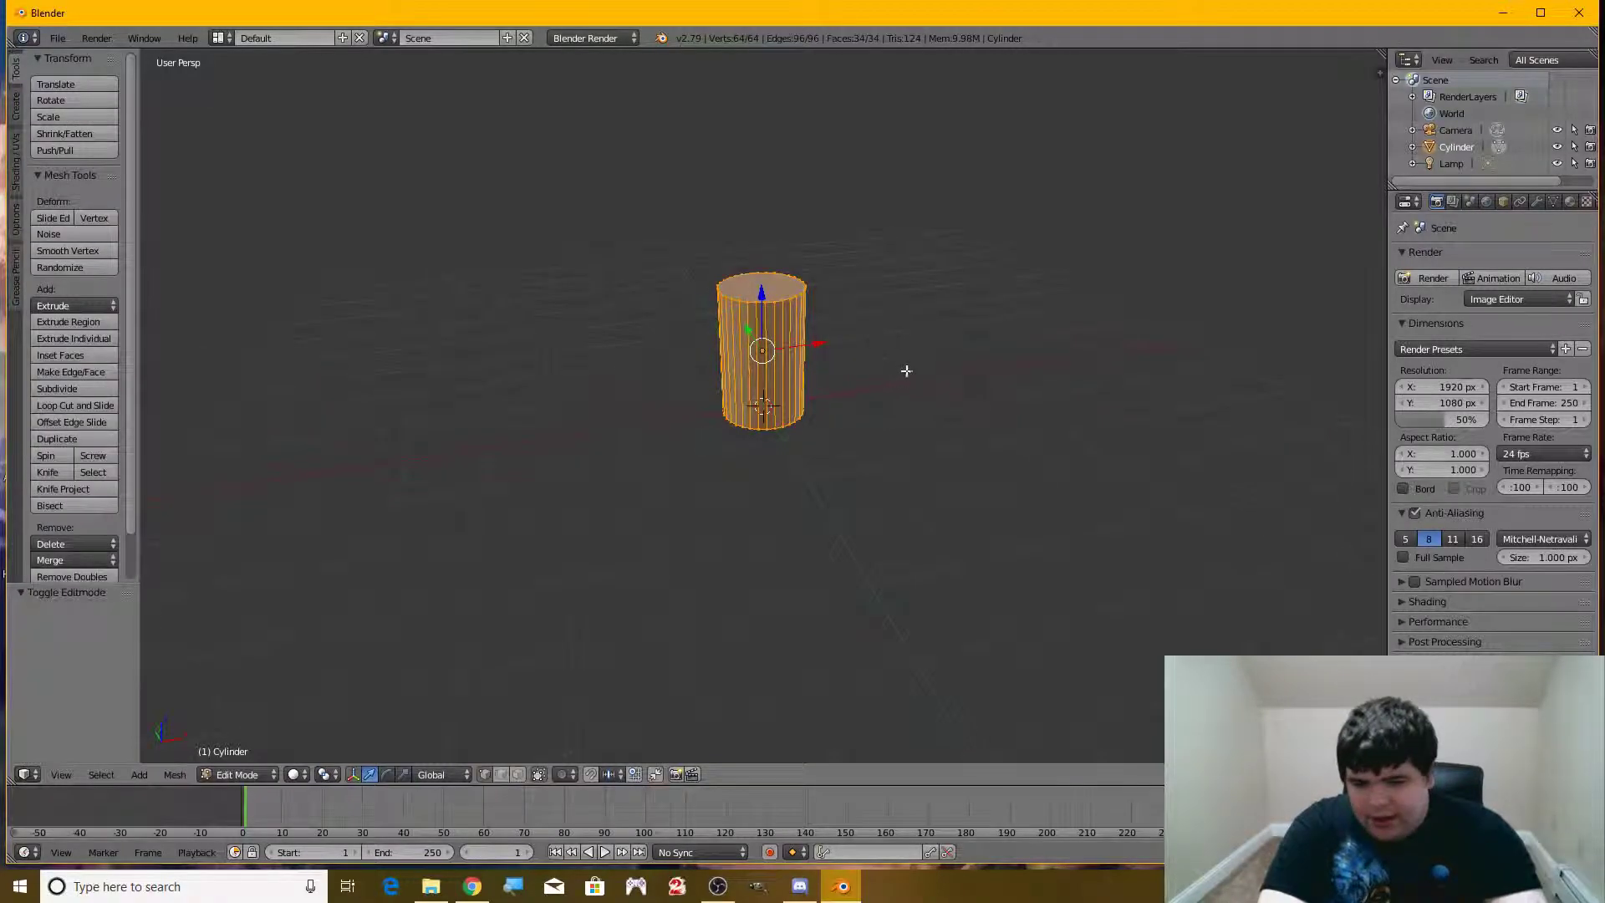
pyautogui.hotkey('shift', 'd')
pyautogui.rightClick(994, 370)
pyautogui.press('s')
pyautogui.click(990, 373)
pyautogui.scroll(2, 990, 373)
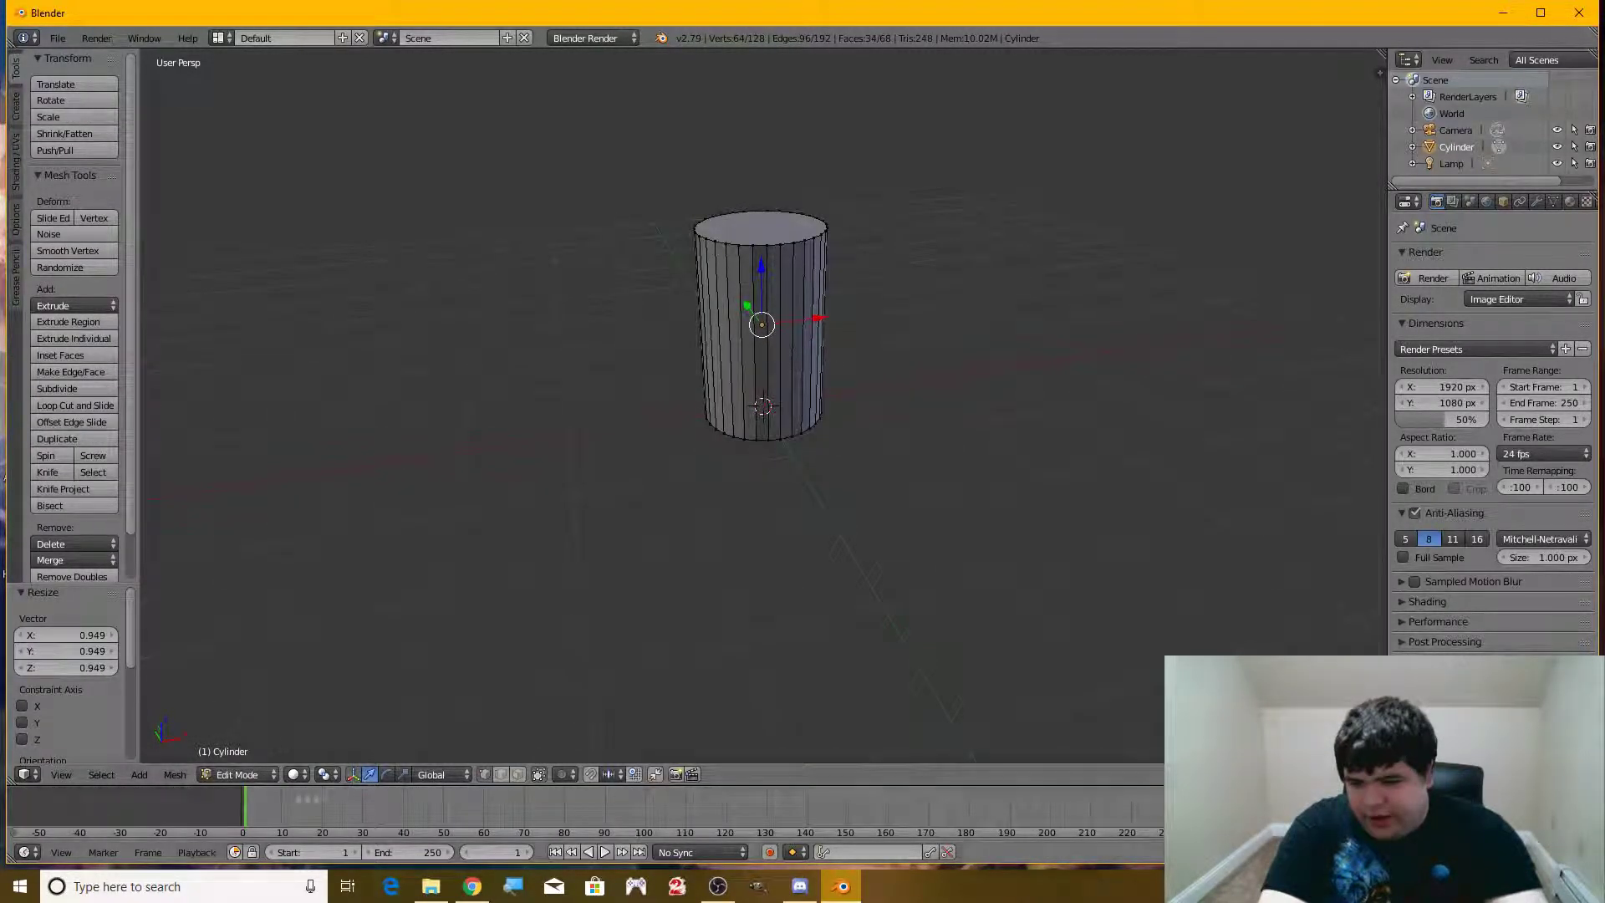
# Scale the inner cylinder by about 0.8 and adjust its height along the Z axis
pyautogui.scroll(3, 687, 515)
pyautogui.moveTo(686, 515); pyautogui.dragTo(766, 523, button='middle')
pyautogui.scroll(3, 752, 560)
pyautogui.scroll(-2, 732, 515)
pyautogui.scroll(4, 728, 481)
pyautogui.press('s')
pyautogui.click(766, 489)
pyautogui.scroll(-5, 769, 497)
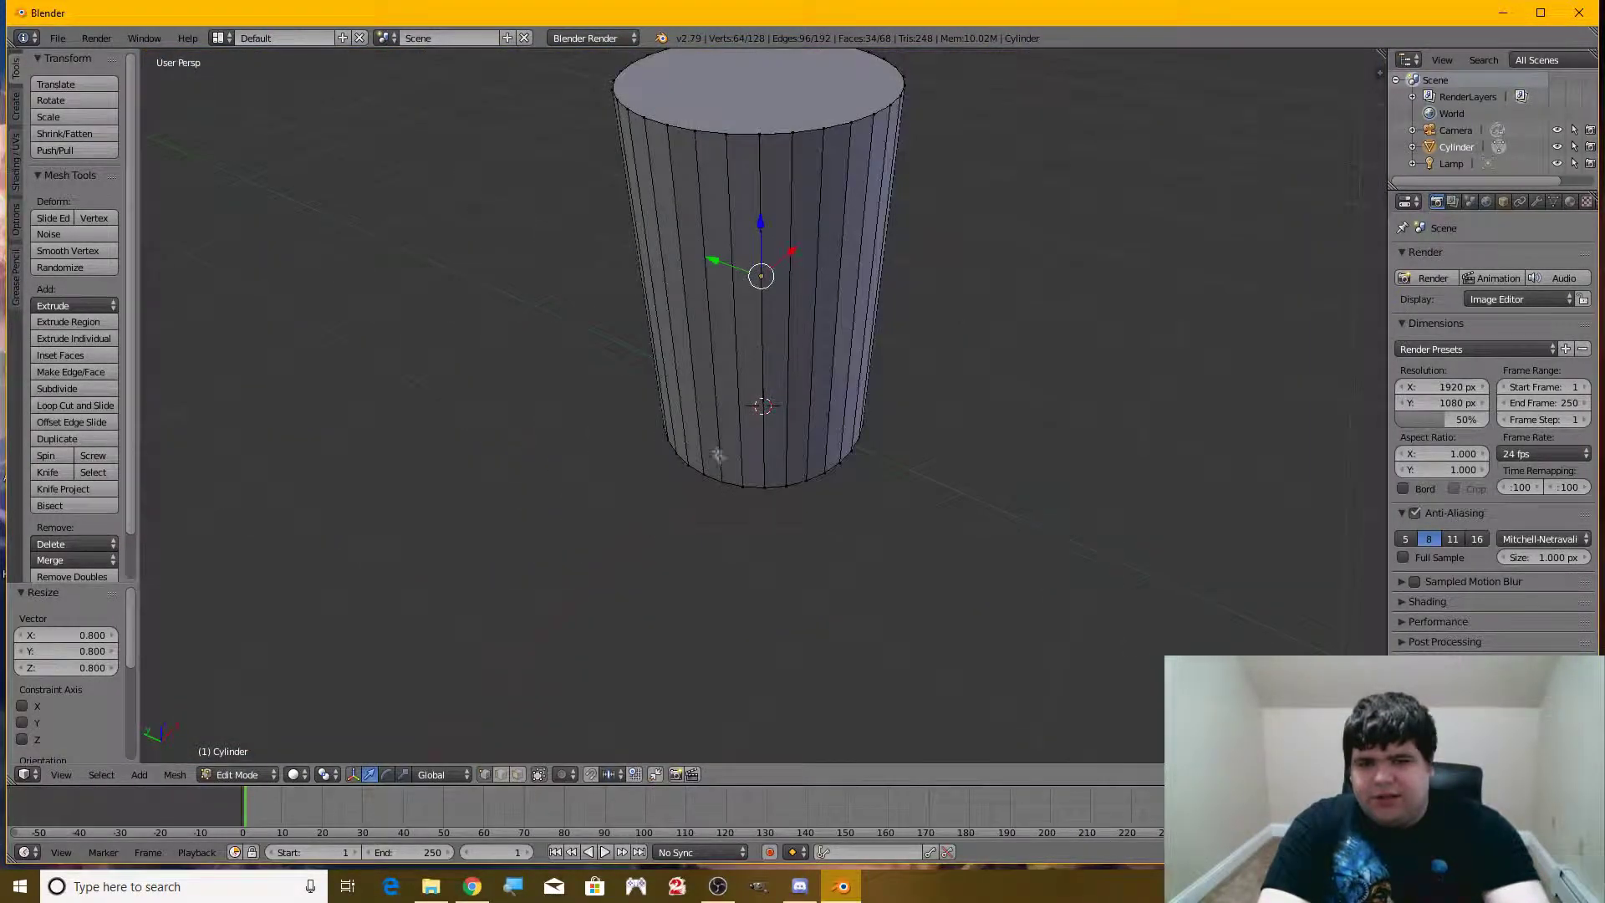
pyautogui.moveTo(717, 456); pyautogui.dragTo(827, 485, button='middle')
pyautogui.press('s')
pyautogui.press('z')
pyautogui.click(877, 433)
# Switch the viewport shading to wireframe and return the cylinder to Edit Mode
pyautogui.moveTo(878, 433); pyautogui.dragTo(771, 276, button='middle')
pyautogui.scroll(3, 792, 391)
pyautogui.moveTo(792, 390); pyautogui.dragTo(771, 417, button='middle')
pyautogui.scroll(-3, 757, 376)
pyautogui.rightClick(736, 331)
pyautogui.moveTo(708, 266); pyautogui.dragTo(726, 321)
pyautogui.moveTo(726, 401)
pyautogui.mouseDown(button='middle')
pyautogui.moveTo(978, 341)
pyautogui.moveTo(907, 381)
pyautogui.mouseUp(button='middle')
pyautogui.press('Tab')
pyautogui.click(280, 775)
pyautogui.moveTo(276, 644); pyautogui.dragTo(685, 543, button='middle')
pyautogui.click(317, 778)
pyautogui.click(346, 735)
pyautogui.moveTo(574, 434)
pyautogui.mouseDown(button='middle')
pyautogui.moveTo(680, 502)
pyautogui.moveTo(724, 236)
pyautogui.moveTo(731, 266)
pyautogui.mouseUp(button='middle')
pyautogui.press('Tab')
pyautogui.press('b')
pyautogui.moveTo(731, 266); pyautogui.dragTo(774, 313)
pyautogui.moveTo(790, 333)
pyautogui.mouseDown(button='middle')
pyautogui.moveTo(810, 404)
pyautogui.moveTo(746, 337)
pyautogui.mouseUp(button='middle')
pyautogui.press('b')
pyautogui.moveTo(746, 338); pyautogui.dragTo(785, 393)
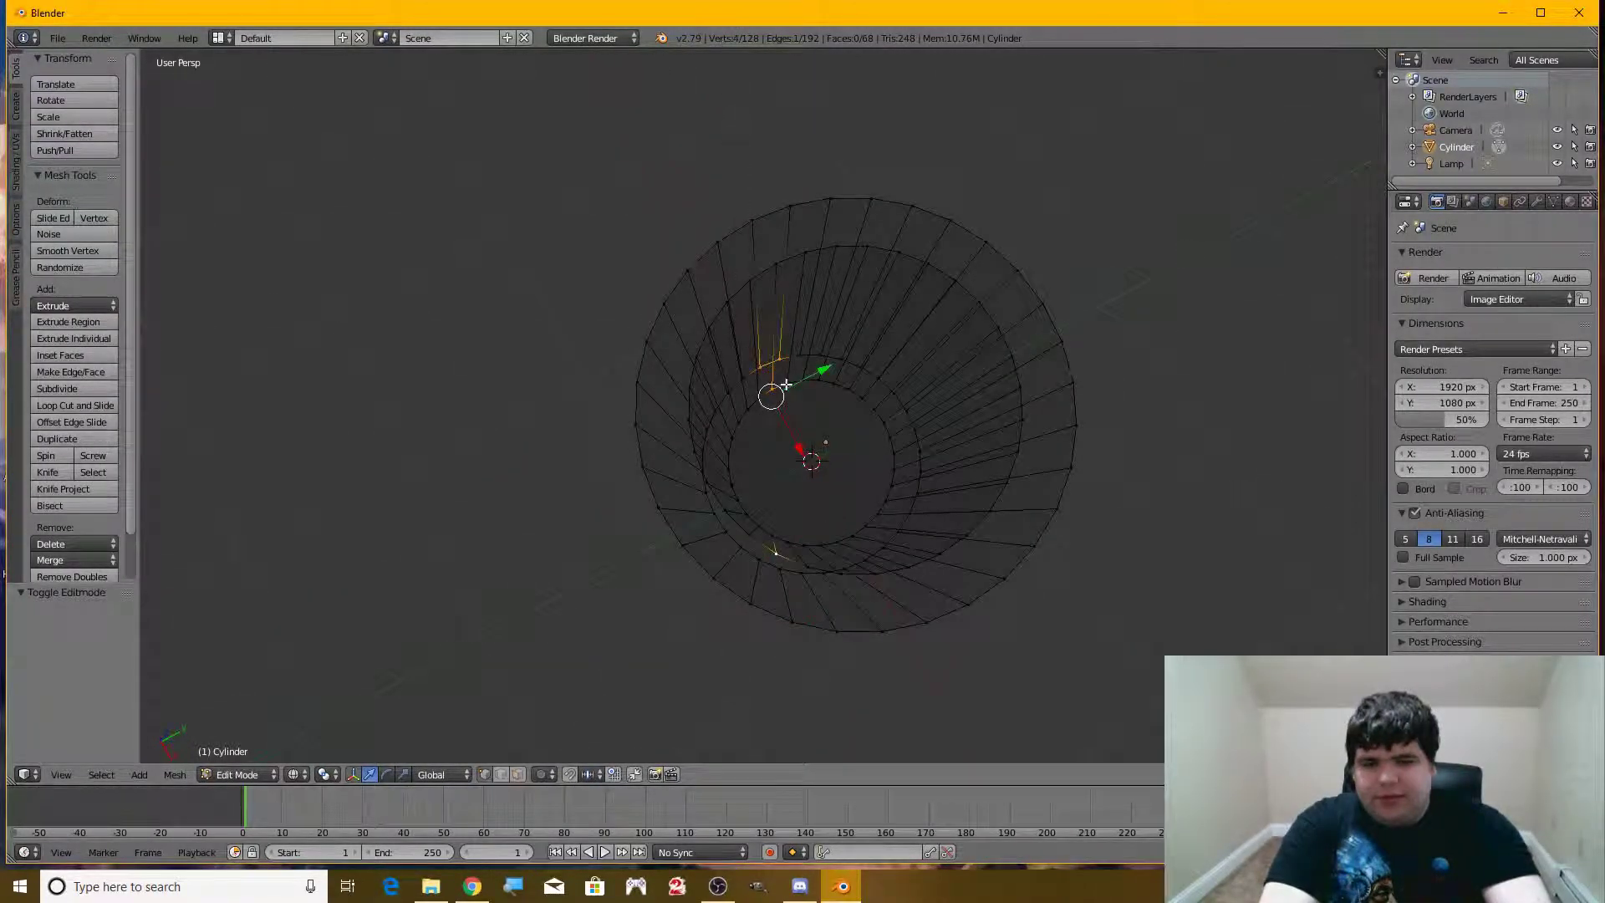
pyautogui.press('a')
# Box-select all vertices of the inner cylinder's top rim and mark the rim as a seam
pyautogui.moveTo(791, 328); pyautogui.dragTo(806, 301, button='middle')
pyautogui.press('b')
pyautogui.moveTo(800, 215); pyautogui.dragTo(975, 277)
pyautogui.press('b')
pyautogui.press('b')
pyautogui.moveTo(967, 276); pyautogui.dragTo(1001, 501)
pyautogui.press('b')
pyautogui.press('b')
pyautogui.press('b')
pyautogui.press('b')
pyautogui.press('b')
pyautogui.moveTo(935, 501); pyautogui.dragTo(976, 524)
pyautogui.moveTo(976, 523); pyautogui.dragTo(1160, 446, button='middle')
pyautogui.press('b')
pyautogui.moveTo(866, 103); pyautogui.dragTo(889, 204)
pyautogui.press('b')
pyautogui.moveTo(886, 209); pyautogui.dragTo(796, 268, button='middle')
pyautogui.press('b')
pyautogui.moveTo(795, 270); pyautogui.dragTo(897, 323)
pyautogui.press('b')
pyautogui.moveTo(709, 265); pyautogui.dragTo(792, 315)
pyautogui.press('b')
pyautogui.moveTo(699, 247); pyautogui.dragTo(744, 292)
pyautogui.moveTo(746, 259); pyautogui.dragTo(700, 188, button='middle')
pyautogui.press('b')
pyautogui.moveTo(700, 182); pyautogui.dragTo(750, 240)
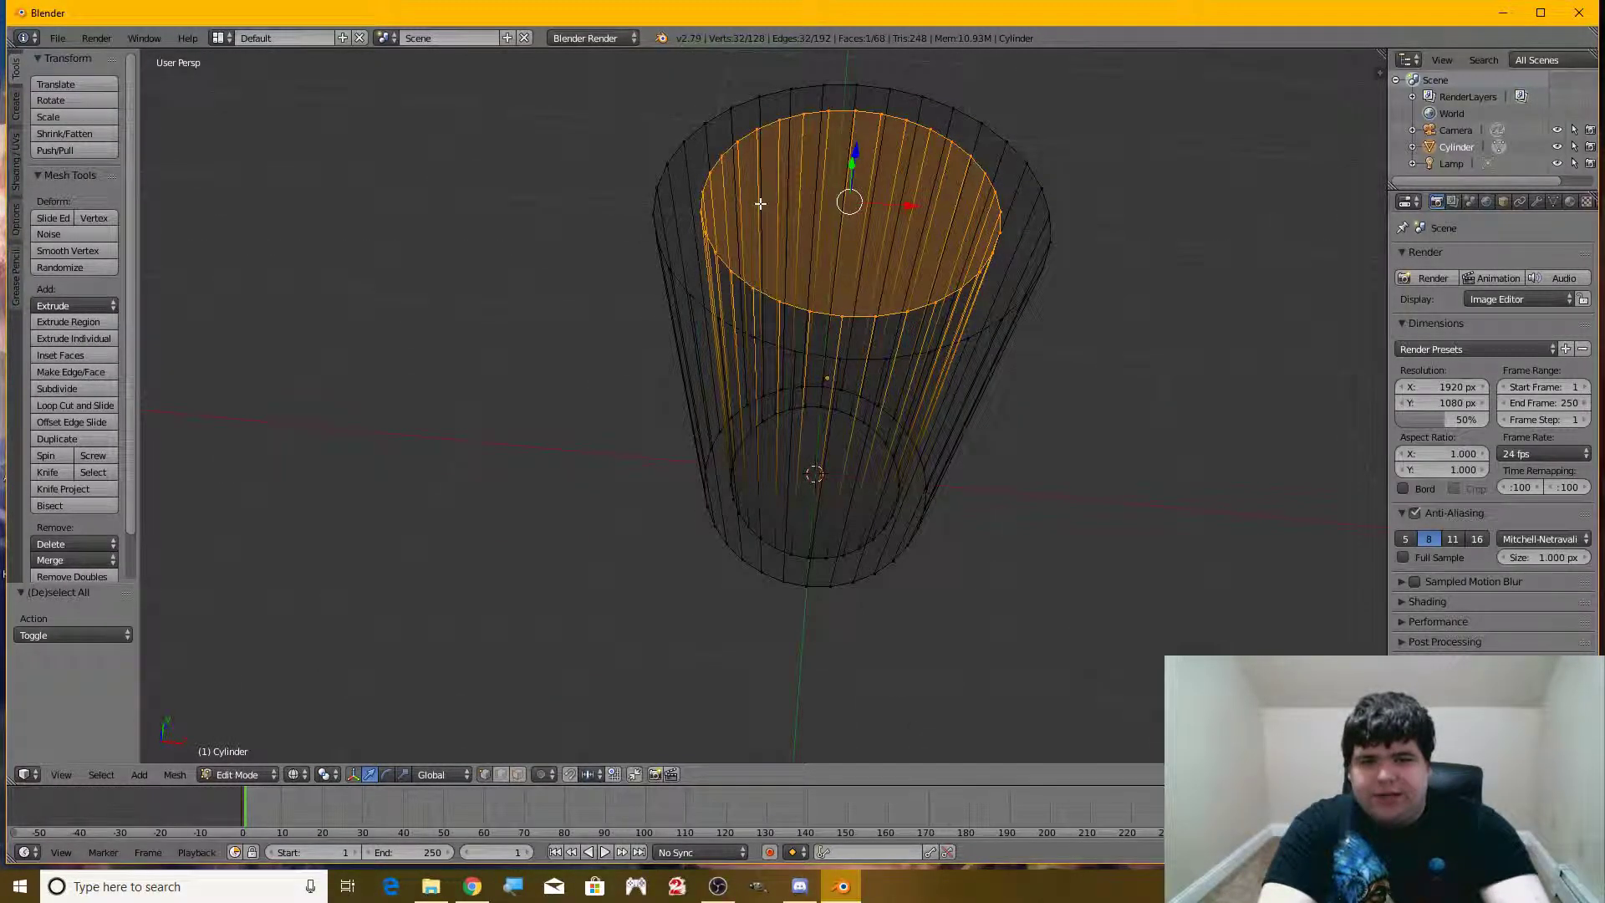
pyautogui.moveTo(209, 263); pyautogui.dragTo(339, 314, button='middle')
pyautogui.scroll(-3, 75, 501)
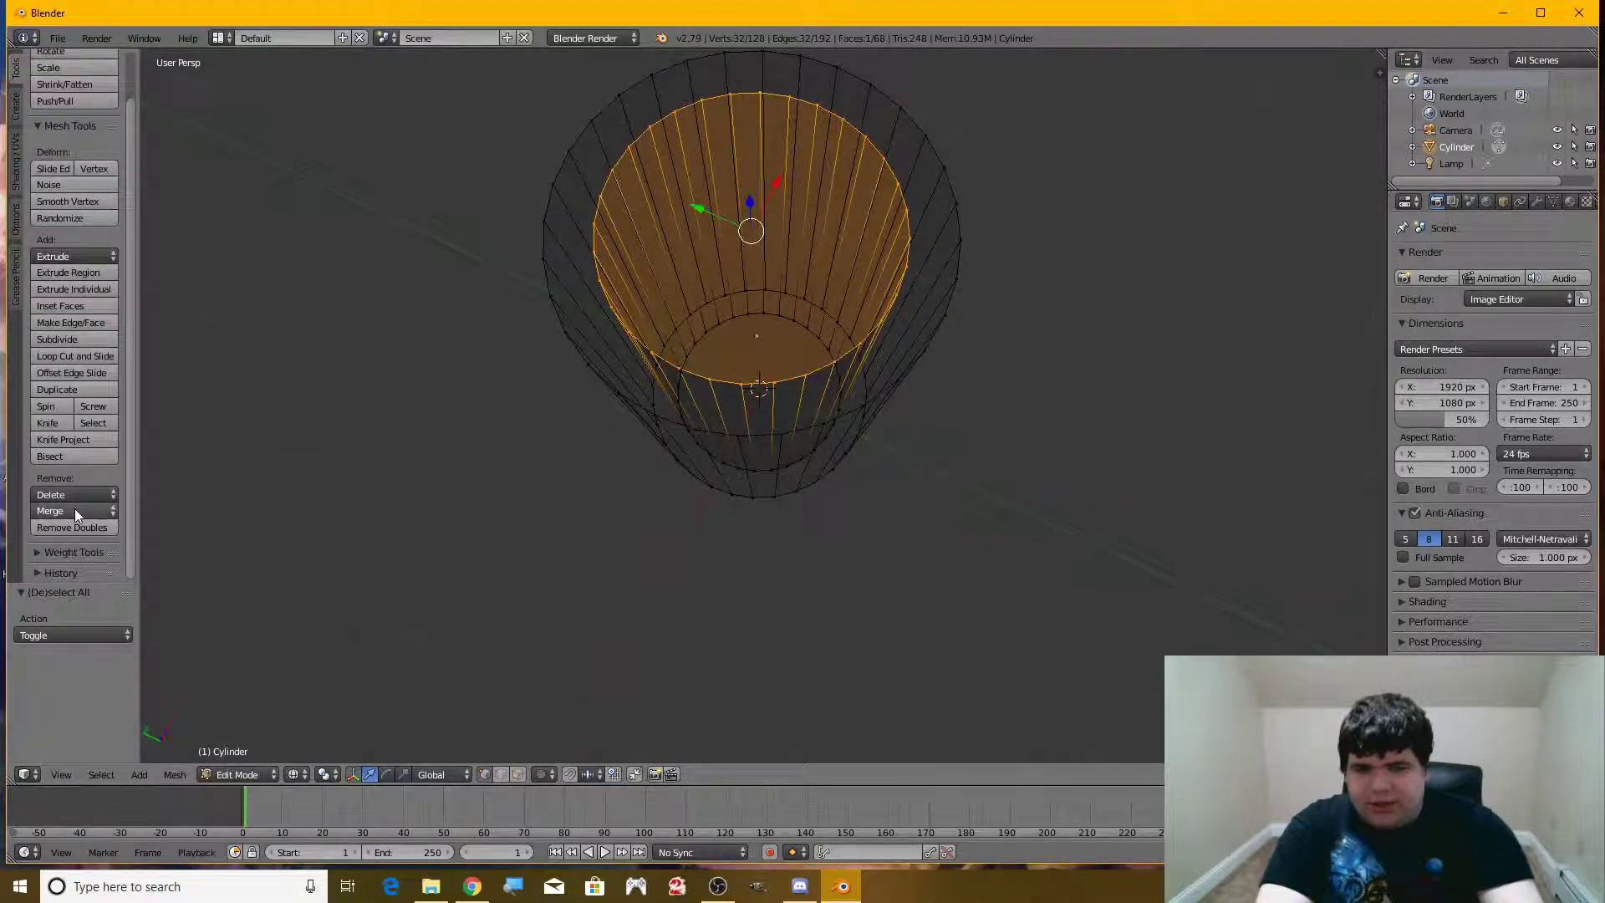
pyautogui.click(15, 163)
pyautogui.click(60, 322)
# Select the bottom rims of both cylinders and mark them as seams
pyautogui.rightClick(724, 464)
pyautogui.moveTo(724, 464); pyautogui.dragTo(541, 569, button='middle')
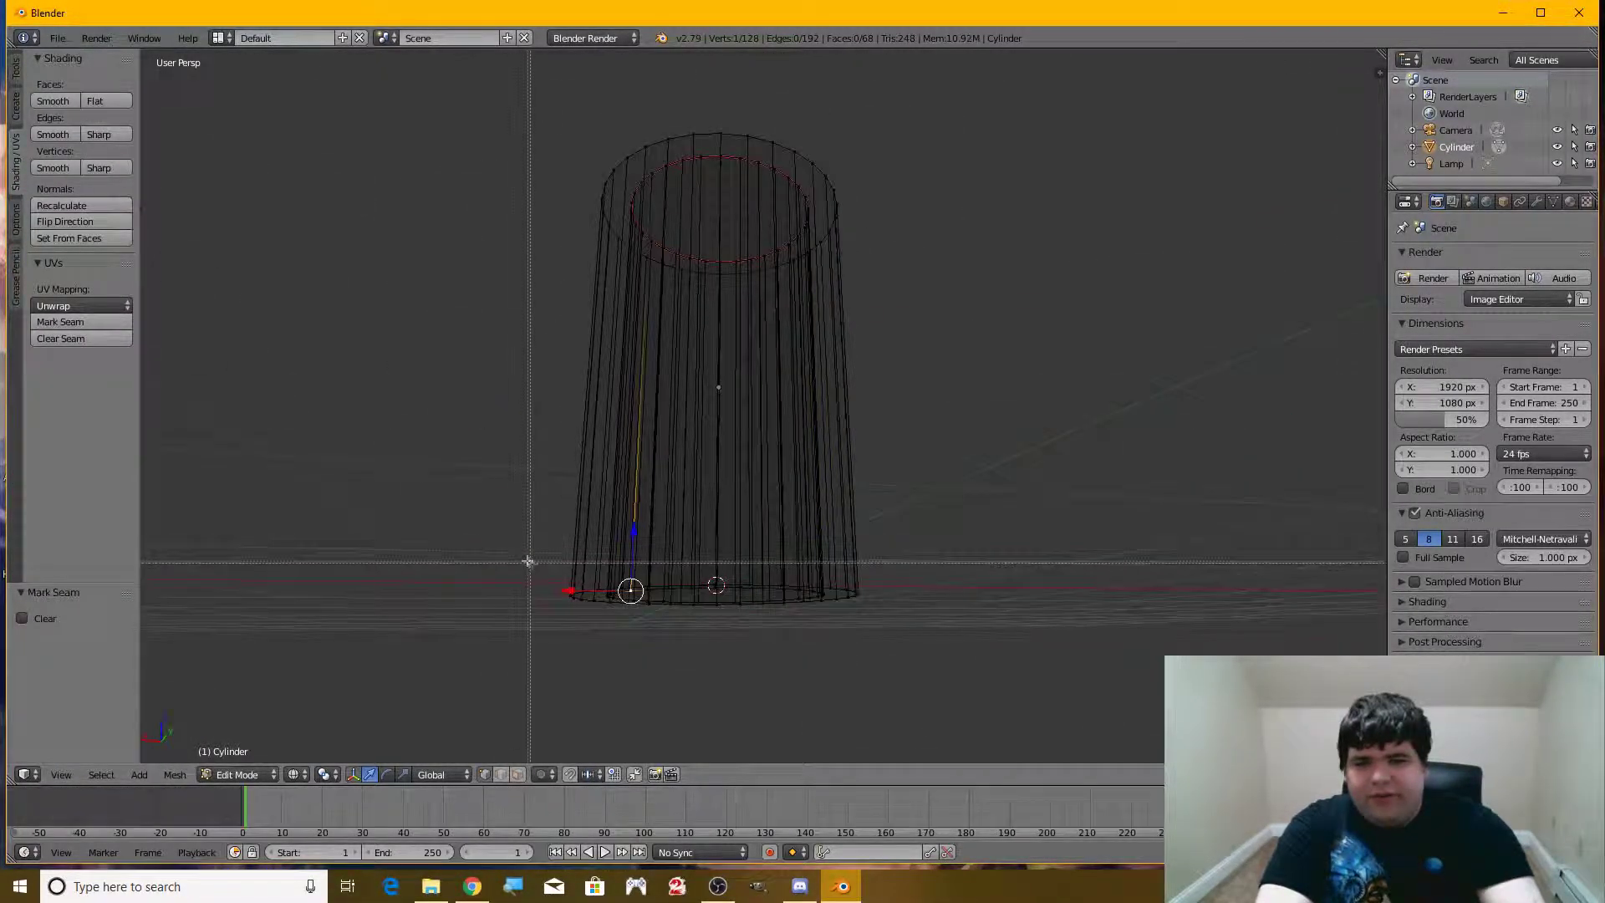
pyautogui.press('b')
pyautogui.moveTo(541, 570); pyautogui.dragTo(901, 627)
pyautogui.click(82, 322)
# Box-select the top of the mesh and mark the outer cylinder's top rim as a seam
pyautogui.rightClick(638, 314)
pyautogui.moveTo(638, 314); pyautogui.dragTo(736, 455, button='middle')
pyautogui.rightClick(726, 305)
pyautogui.press('b')
pyautogui.moveTo(693, 260); pyautogui.dragTo(938, 328)
pyautogui.click(55, 324)
# Mark one vertical edge on the wall of each of the two cylinders as a seam
pyautogui.rightClick(736, 316)
pyautogui.scroll(3, 744, 318)
pyautogui.moveTo(774, 314); pyautogui.dragTo(752, 365, button='middle')
pyautogui.rightClick(756, 367)
pyautogui.keyDown('shift'); pyautogui.rightClick(757, 611); pyautogui.keyUp('shift')
pyautogui.moveTo(756, 611); pyautogui.dragTo(823, 636, button='middle')
pyautogui.keyDown('shift'); pyautogui.rightClick(938, 298); pyautogui.keyUp('shift')
pyautogui.keyDown('shift'); pyautogui.rightClick(884, 612); pyautogui.keyUp('shift')
pyautogui.click(84, 323)
pyautogui.rightClick(688, 349)
# Split the 3D viewport in two and turn one half into a UV/Image Editor
pyautogui.moveTo(1352, 60); pyautogui.dragTo(639, 159)
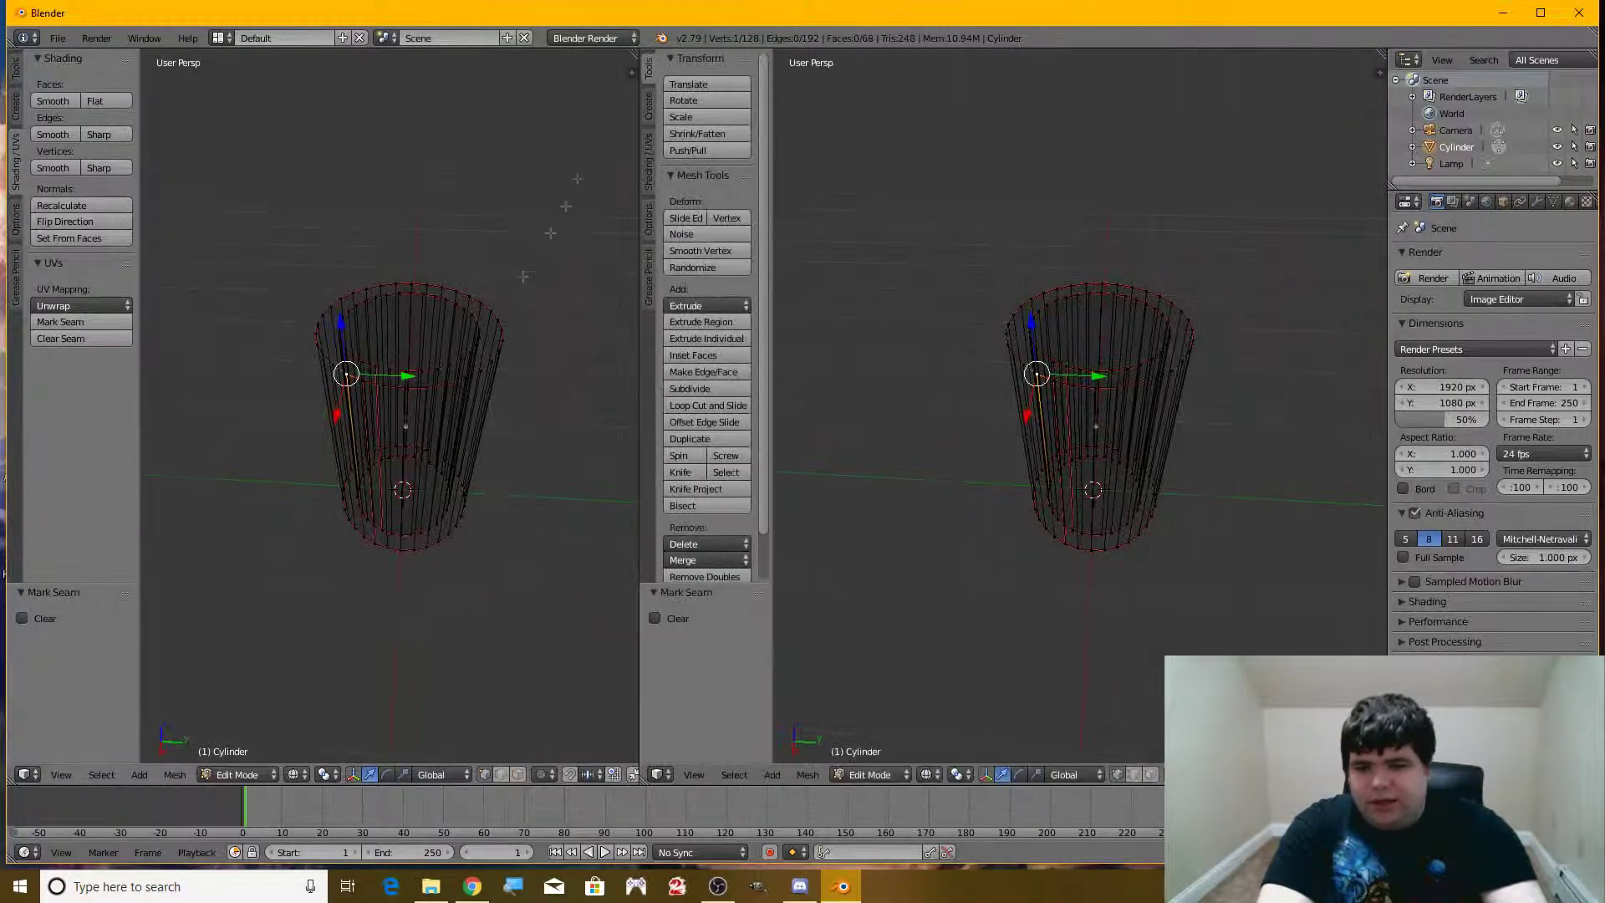
pyautogui.click(28, 774)
pyautogui.click(98, 644)
# Select the whole mesh and unwrap it along the marked seams
pyautogui.click(649, 164)
pyautogui.click(702, 306)
pyautogui.click(700, 324)
pyautogui.press('a')
pyautogui.click(715, 306)
pyautogui.click(707, 326)
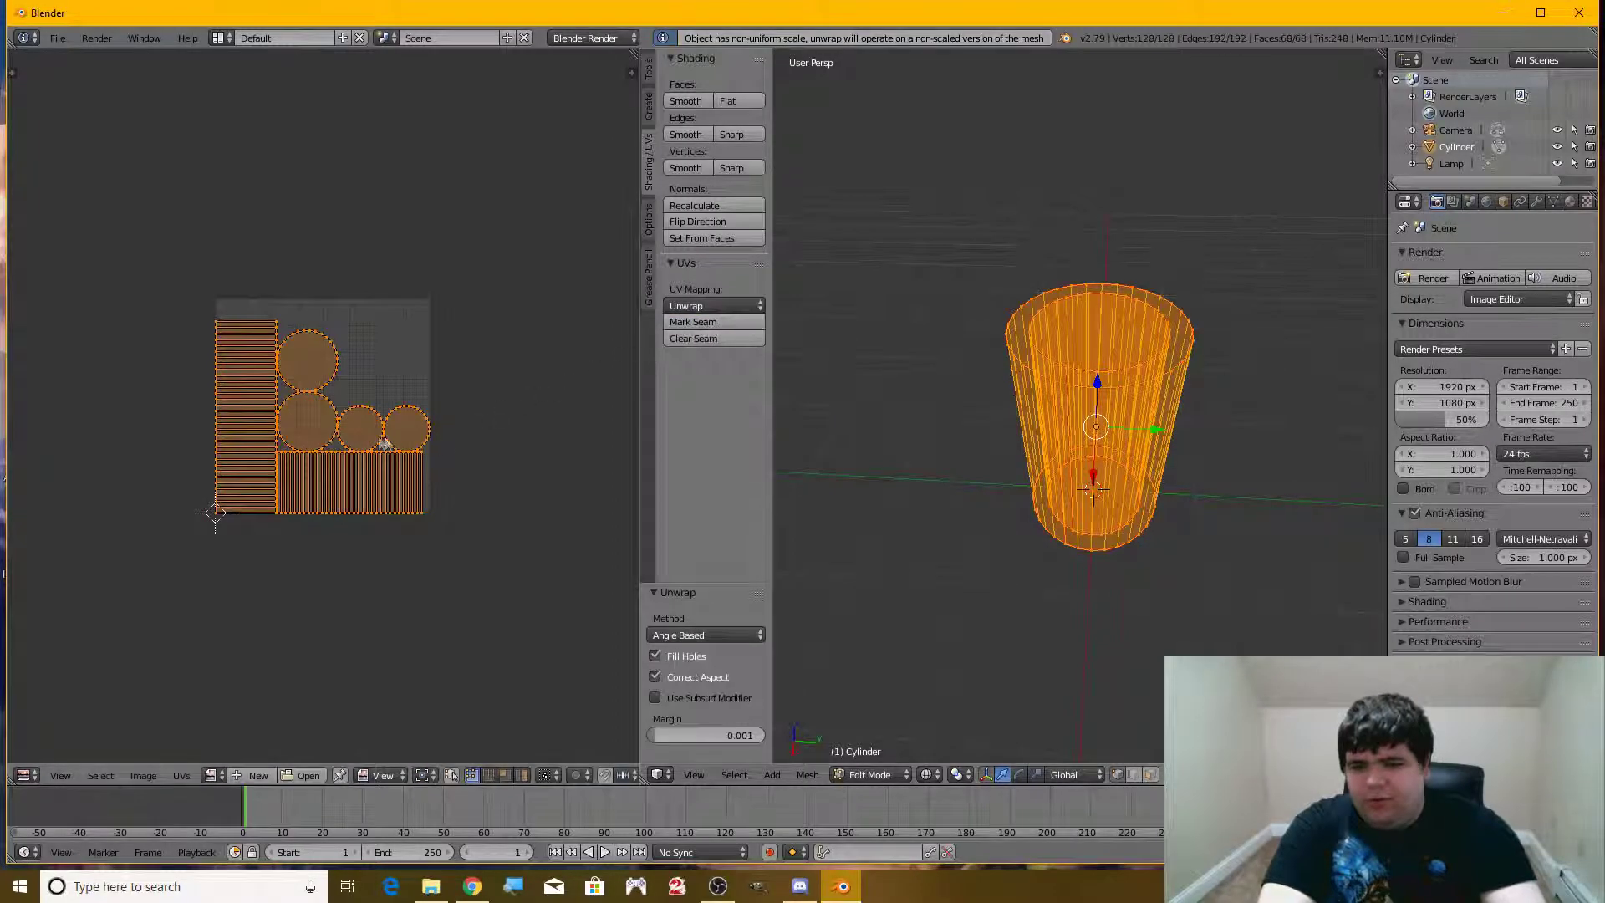
# Export the UV layout as a PNG image named torso.png
pyautogui.scroll(4, 328, 408)
pyautogui.scroll(-2, 328, 408)
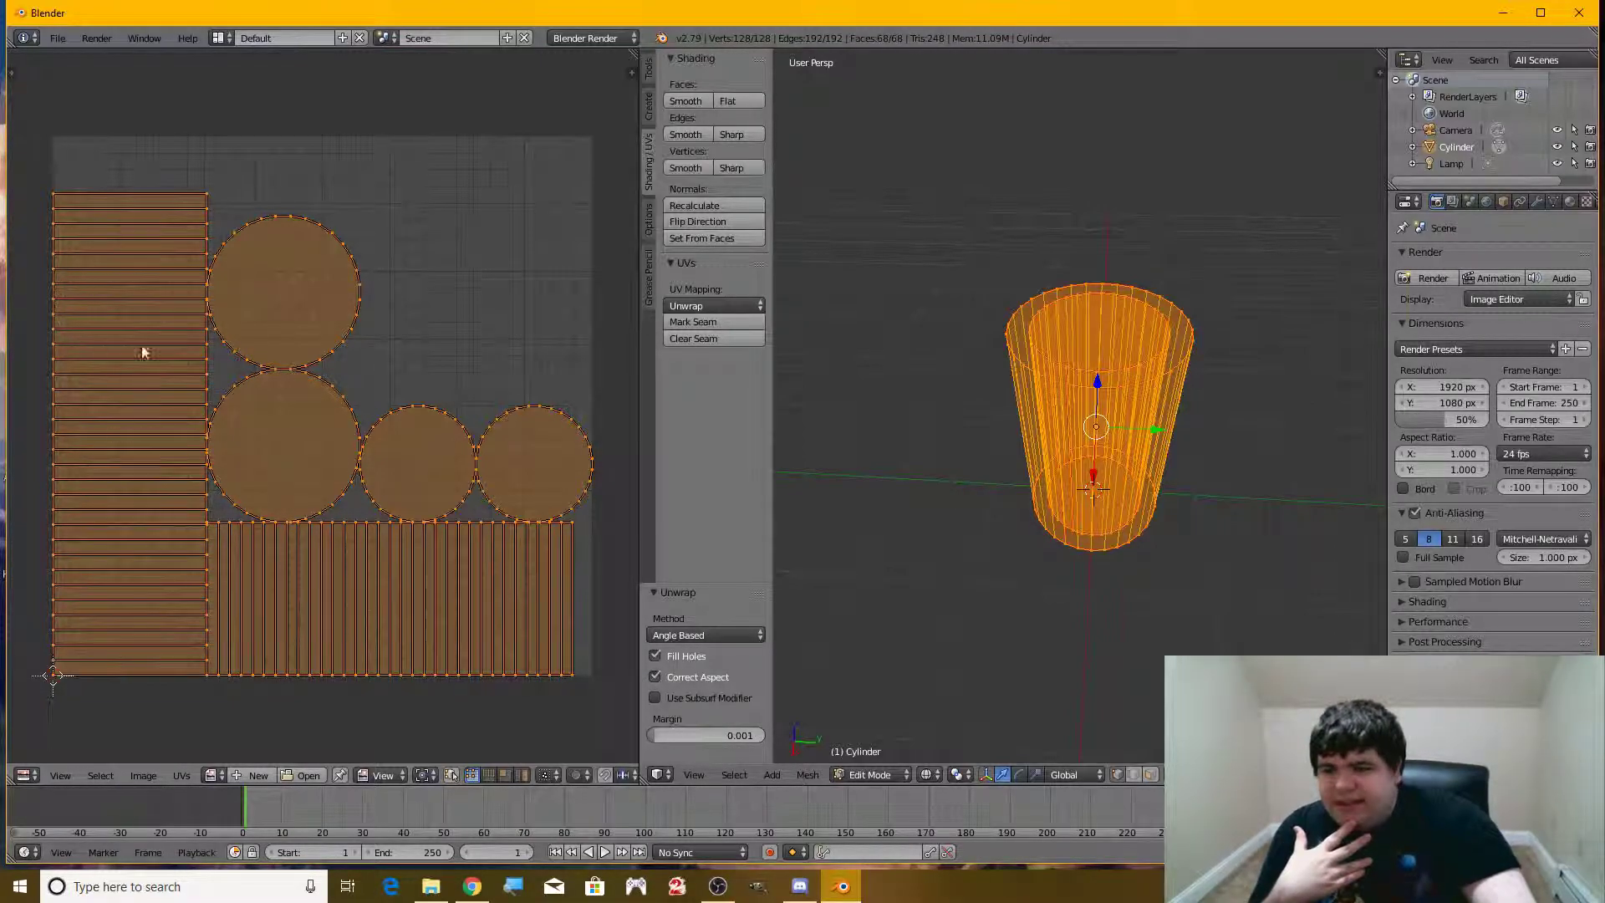
pyautogui.moveTo(321, 361)
pyautogui.mouseDown(button='middle')
pyautogui.moveTo(283, 355)
pyautogui.moveTo(331, 384)
pyautogui.mouseUp(button='middle')
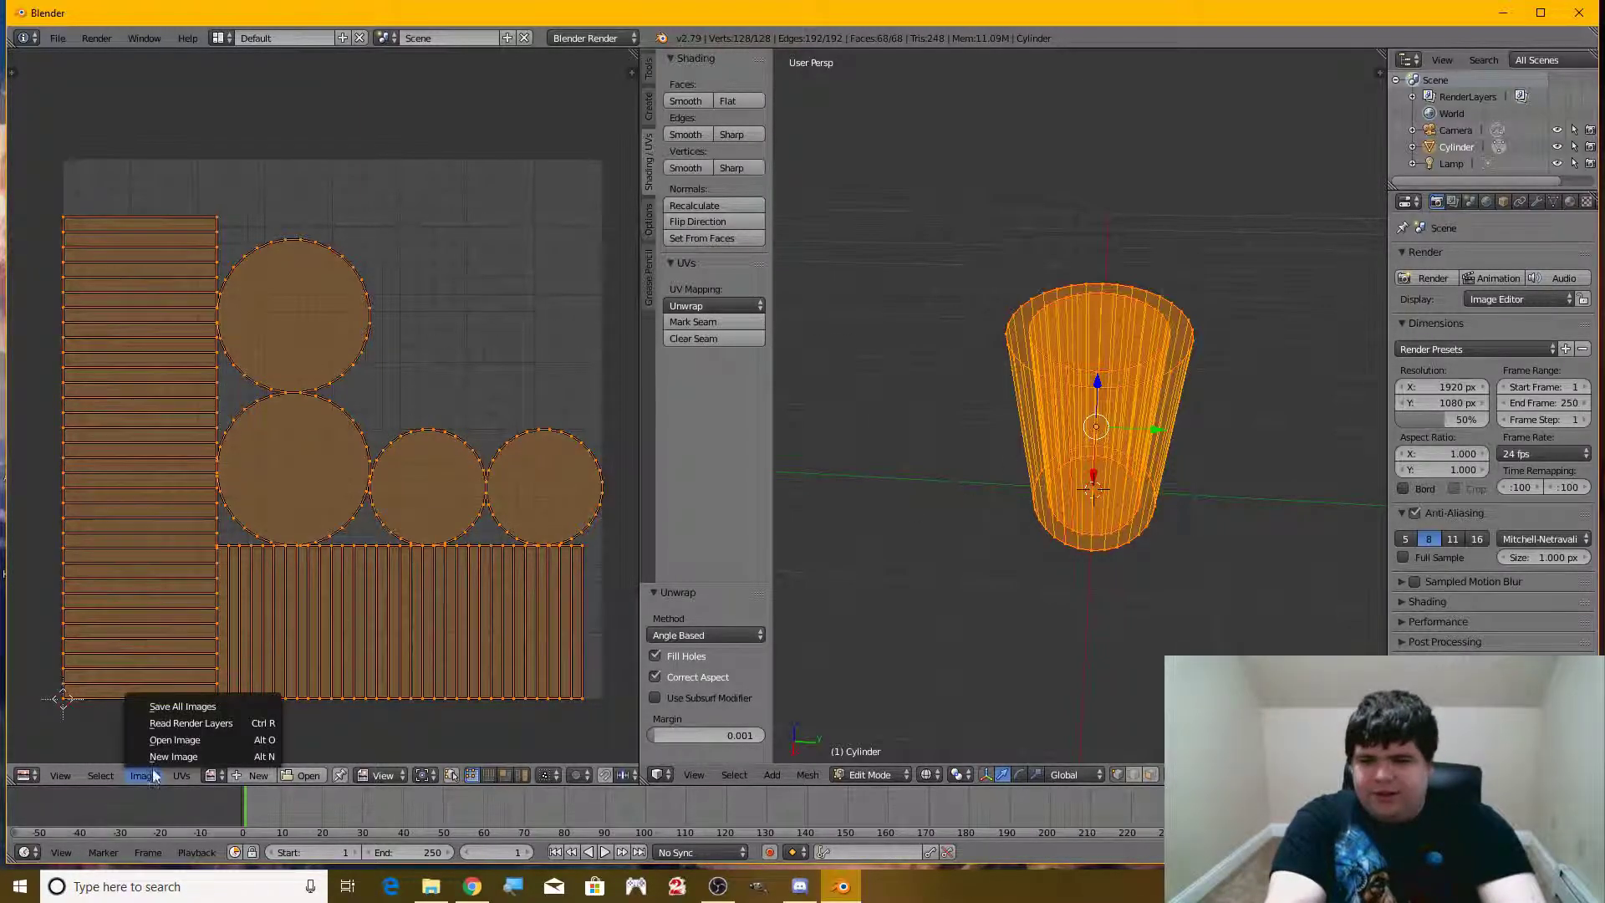
pyautogui.click(181, 775)
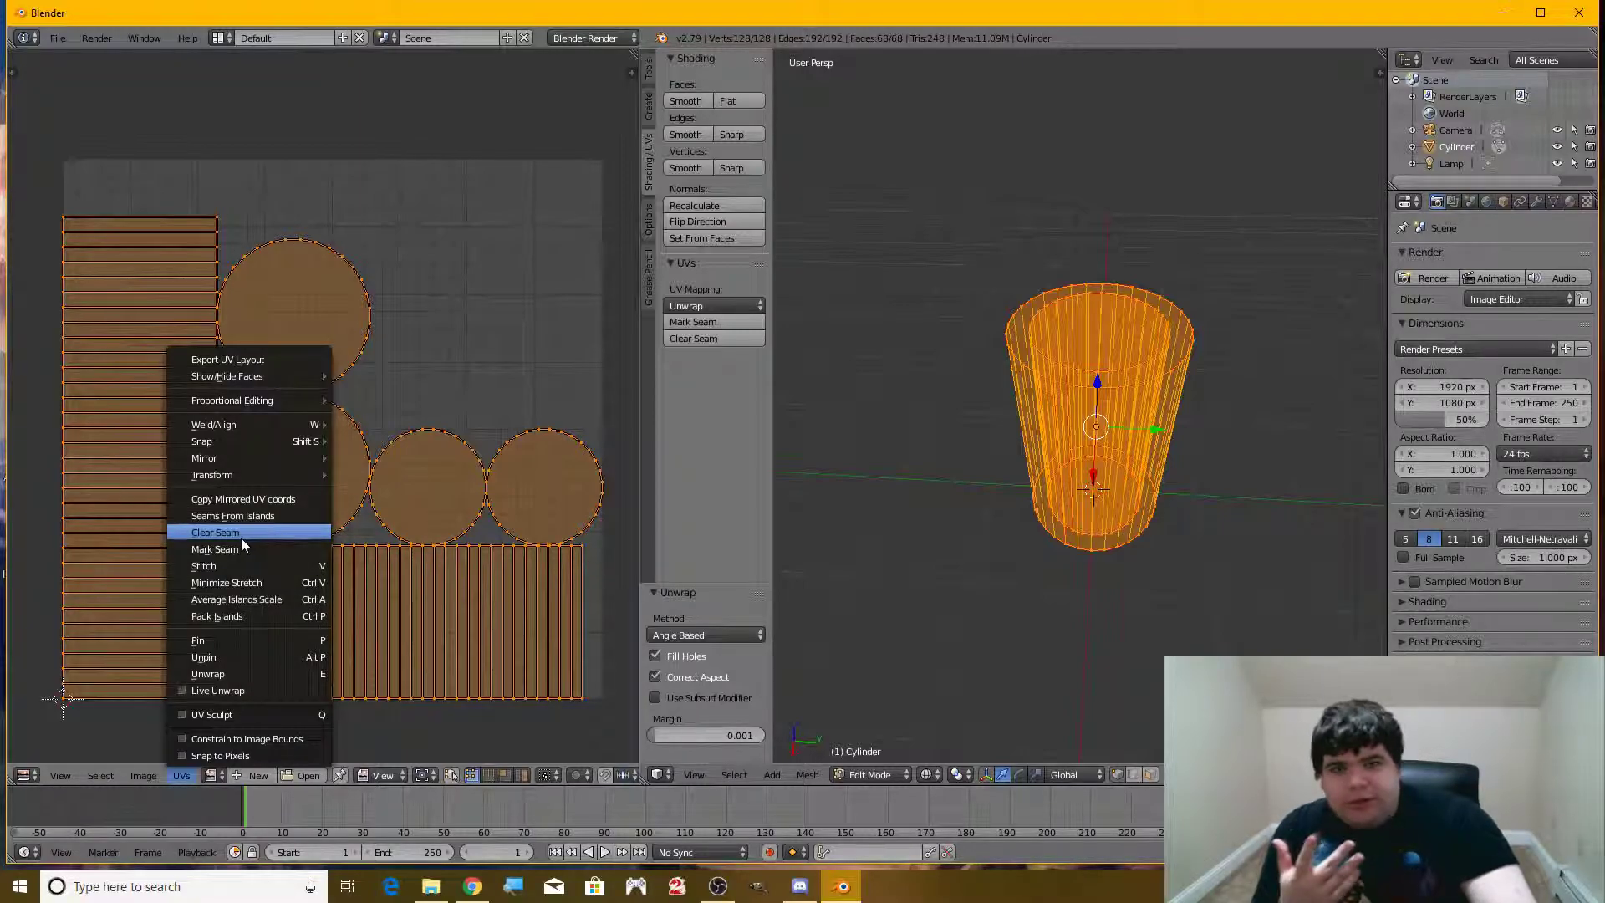
pyautogui.click(244, 359)
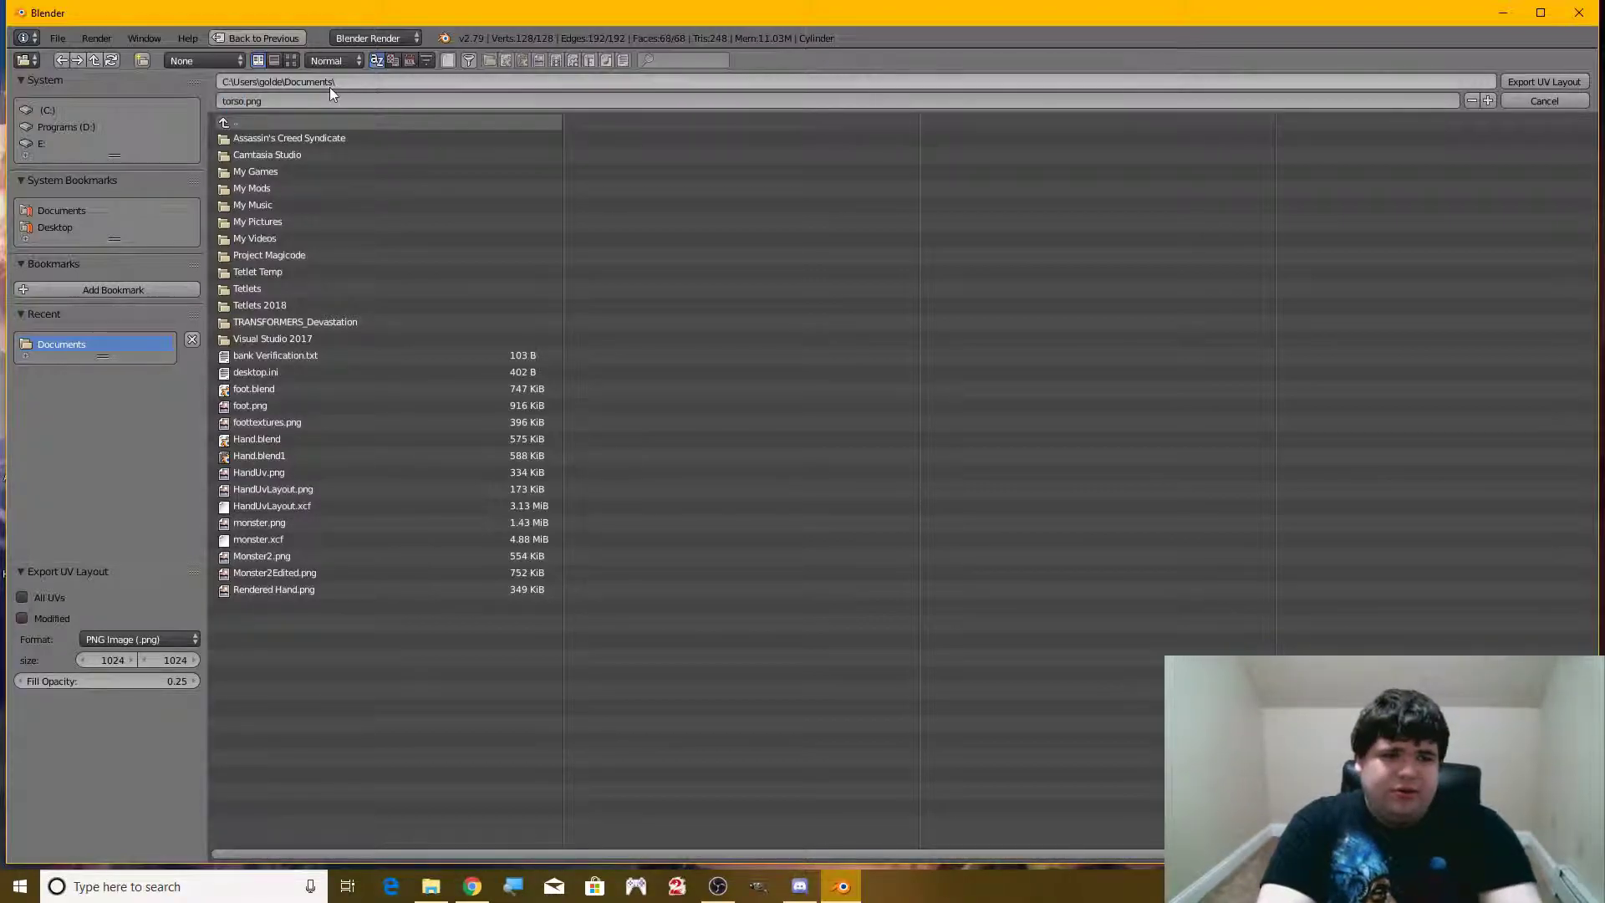
pyautogui.click(330, 85)
pyautogui.click(1047, 144)
pyautogui.click(1566, 82)
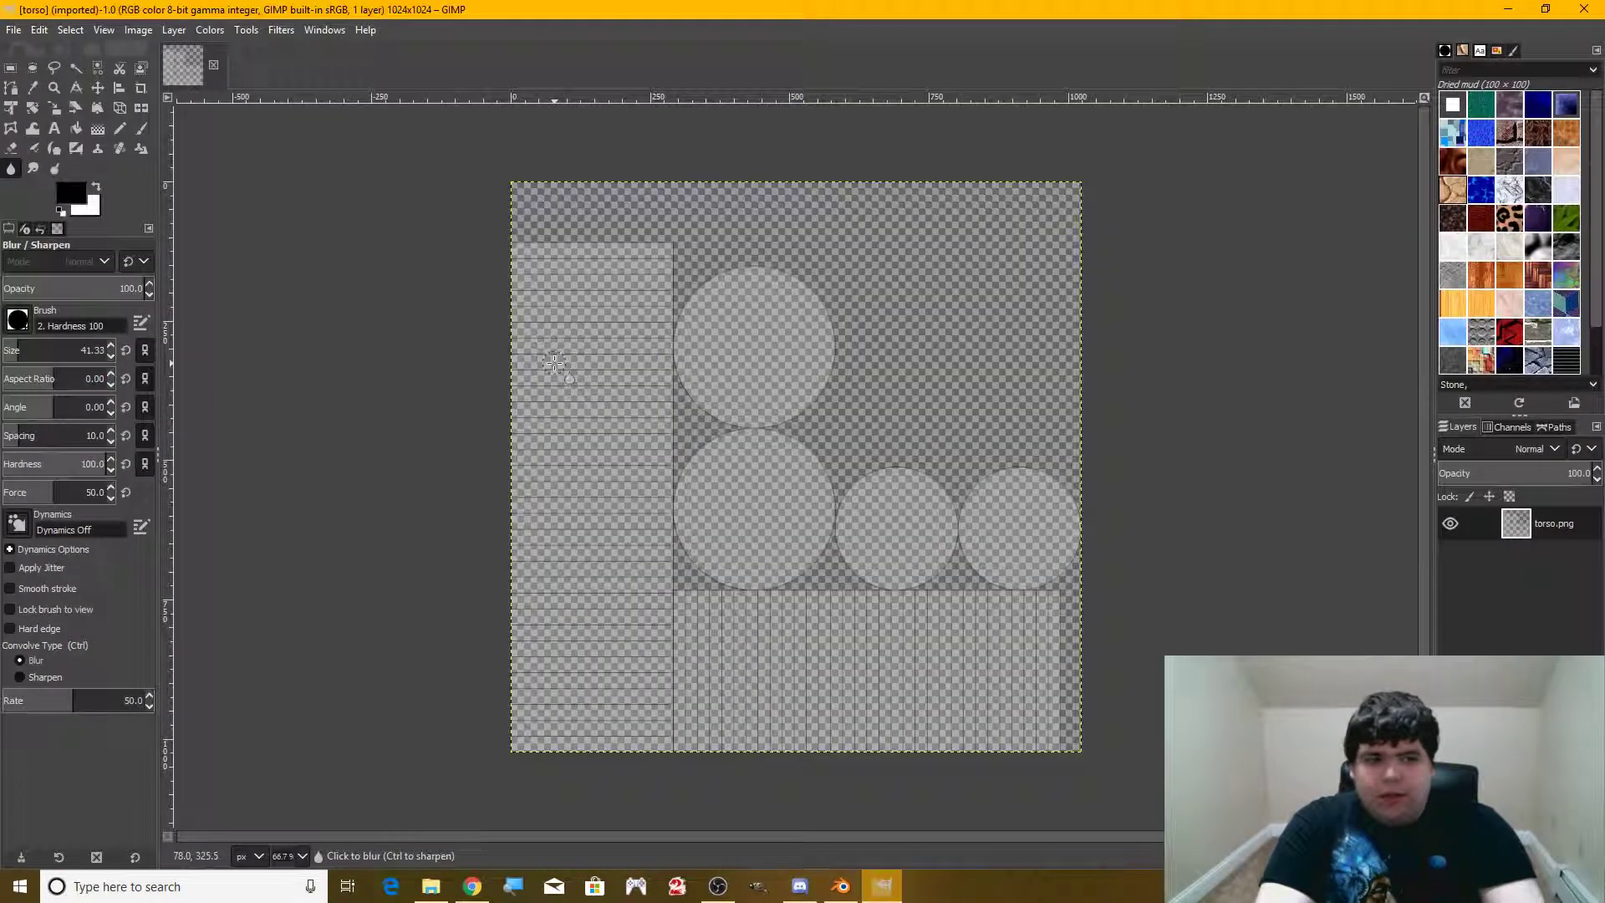
# In GIMP, add a new transparent layer above the torso.png layer
pyautogui.rightClick(1546, 524)
pyautogui.click(1496, 121)
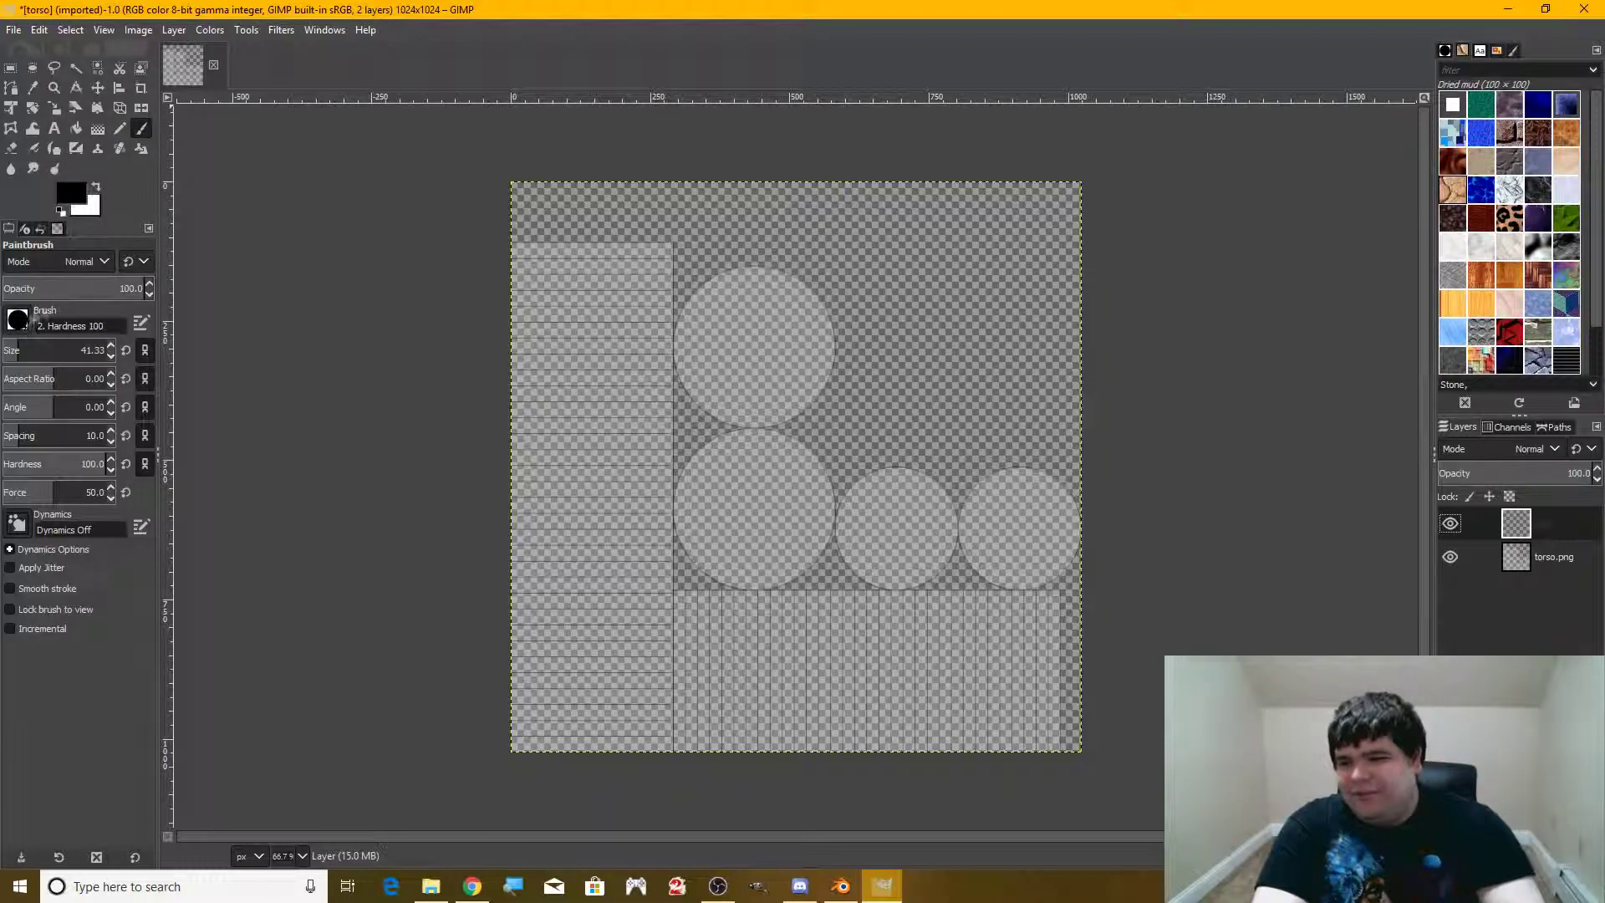
pyautogui.click(73, 192)
pyautogui.click(274, 186)
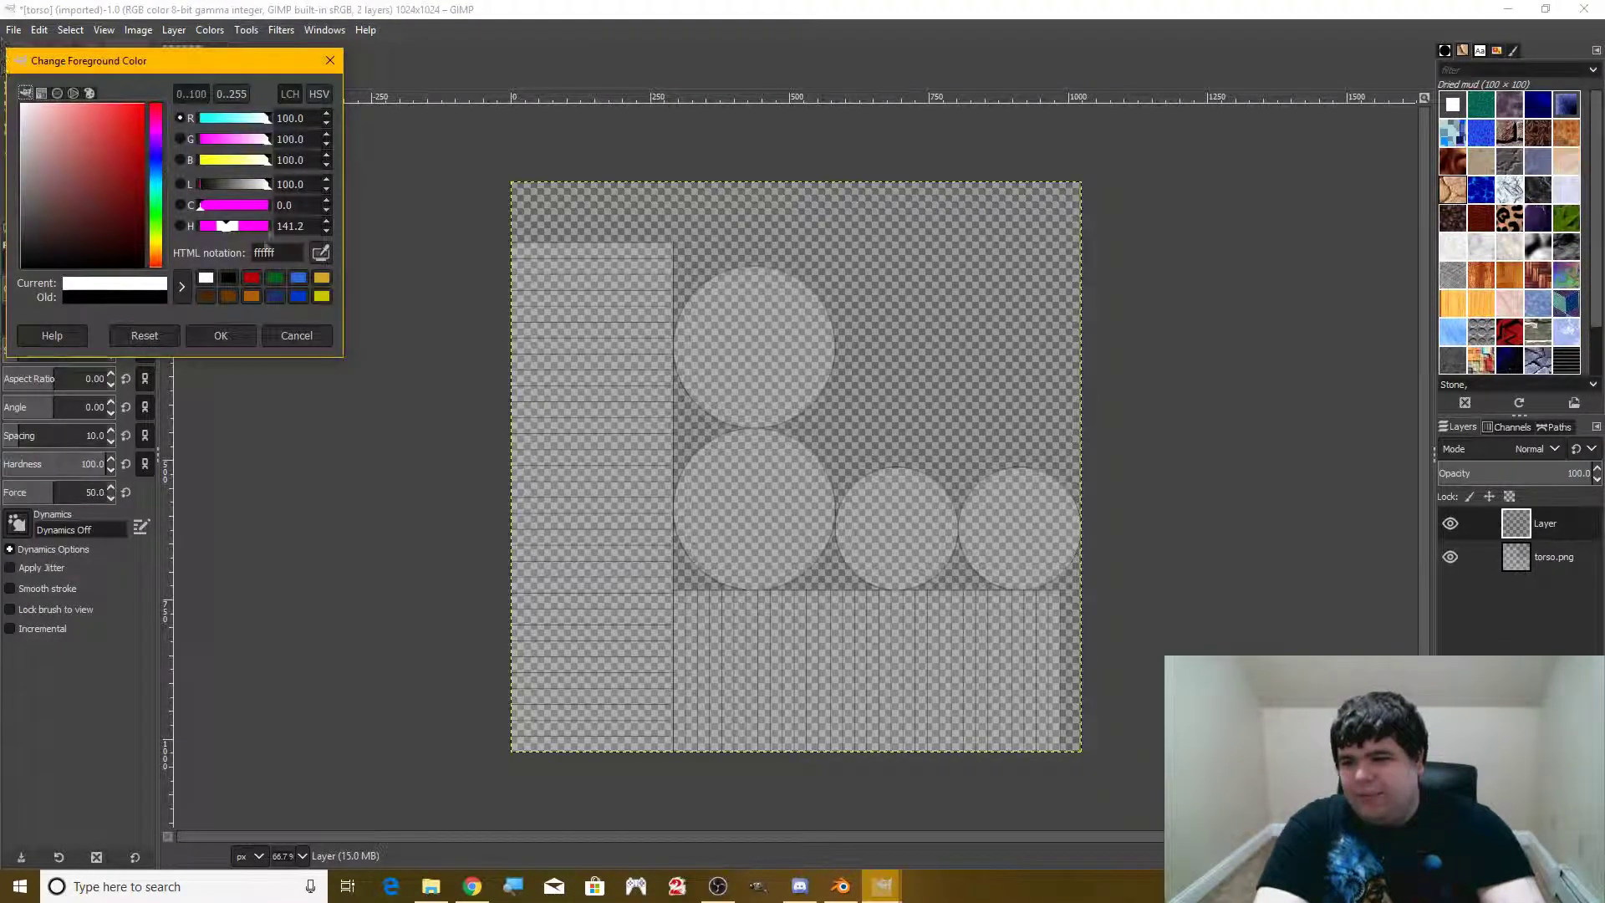
pyautogui.click(296, 332)
# Make white the foreground color and paint three staggered horizontal Paintbrush strokes across the wide rectangular UV island
pyautogui.click(97, 187)
pyautogui.moveTo(953, 625); pyautogui.dragTo(806, 625)
pyautogui.moveTo(843, 706); pyautogui.dragTo(686, 706)
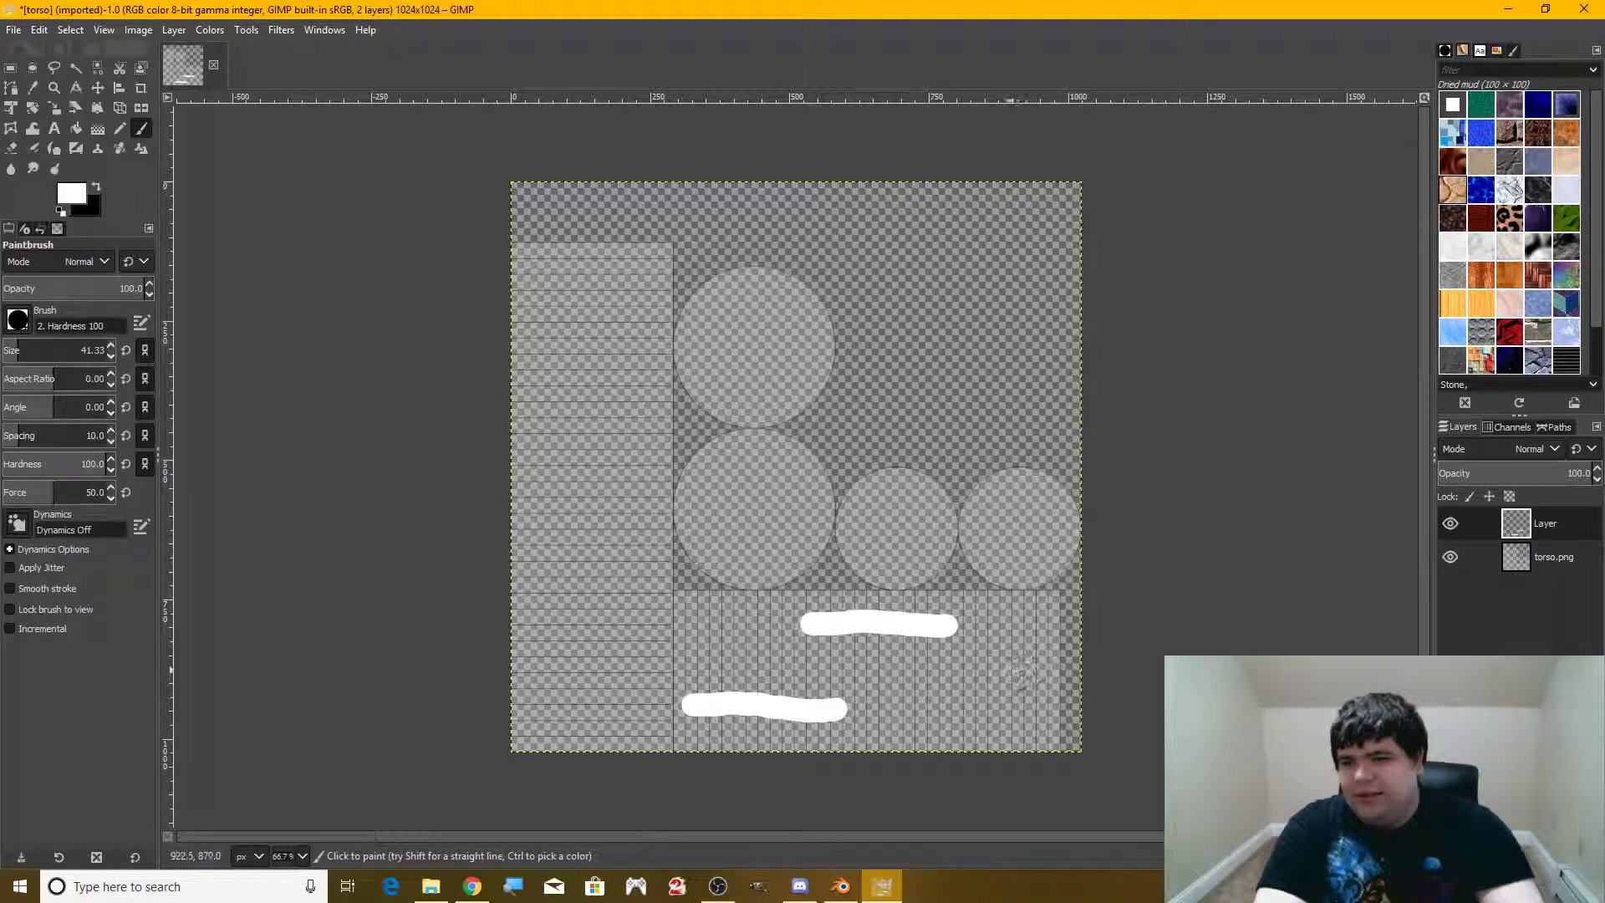
pyautogui.moveTo(1000, 671)
pyautogui.mouseDown()
pyautogui.moveTo(1049, 676)
pyautogui.moveTo(907, 674)
pyautogui.mouseUp()
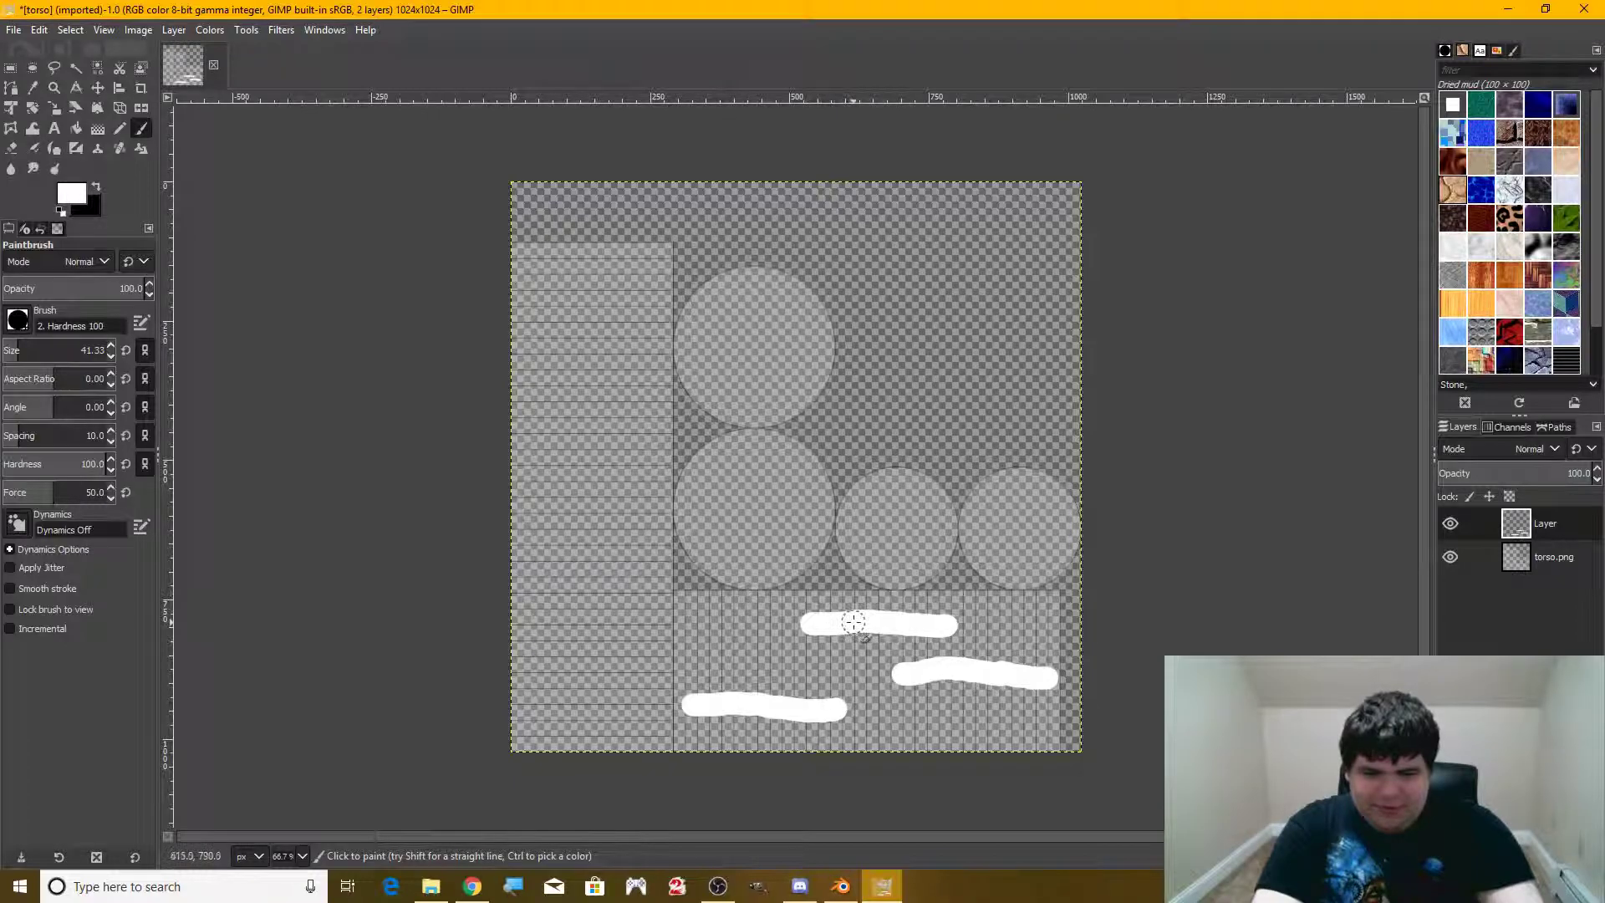
# Smudge the three horizontal white strokes into soft, tapered streaks
pyautogui.click(34, 167)
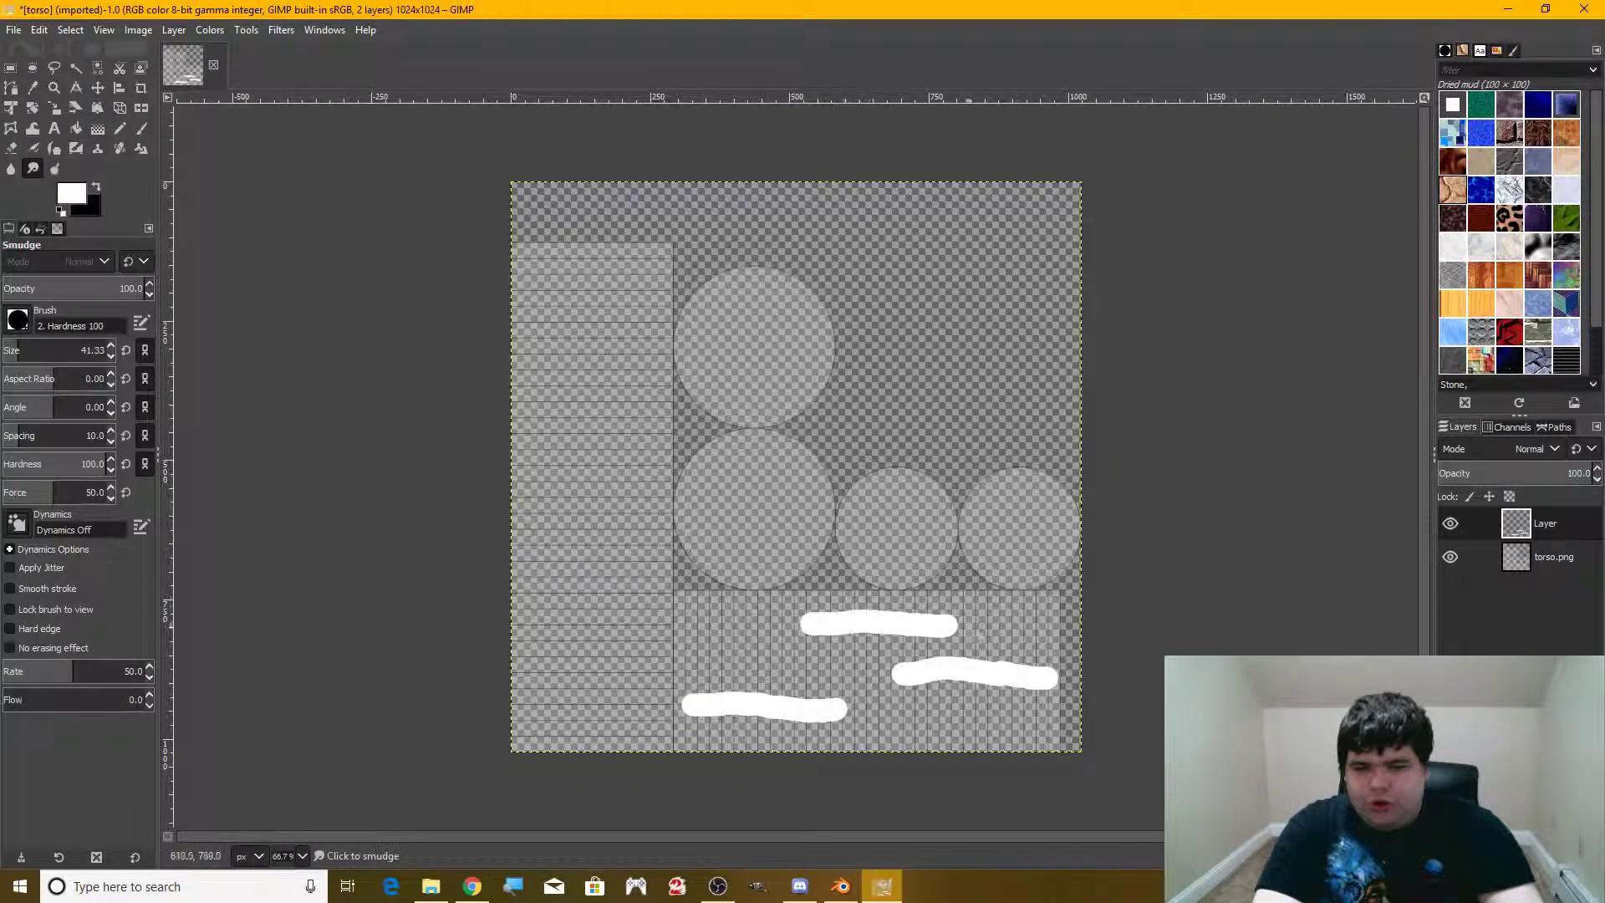
pyautogui.moveTo(961, 623)
pyautogui.mouseDown()
pyautogui.moveTo(736, 623)
pyautogui.moveTo(973, 630)
pyautogui.moveTo(714, 628)
pyautogui.mouseUp()
pyautogui.moveTo(1062, 674)
pyautogui.mouseDown()
pyautogui.moveTo(1058, 694)
pyautogui.moveTo(803, 673)
pyautogui.moveTo(831, 706)
pyautogui.moveTo(687, 702)
pyautogui.moveTo(948, 713)
pyautogui.mouseUp()
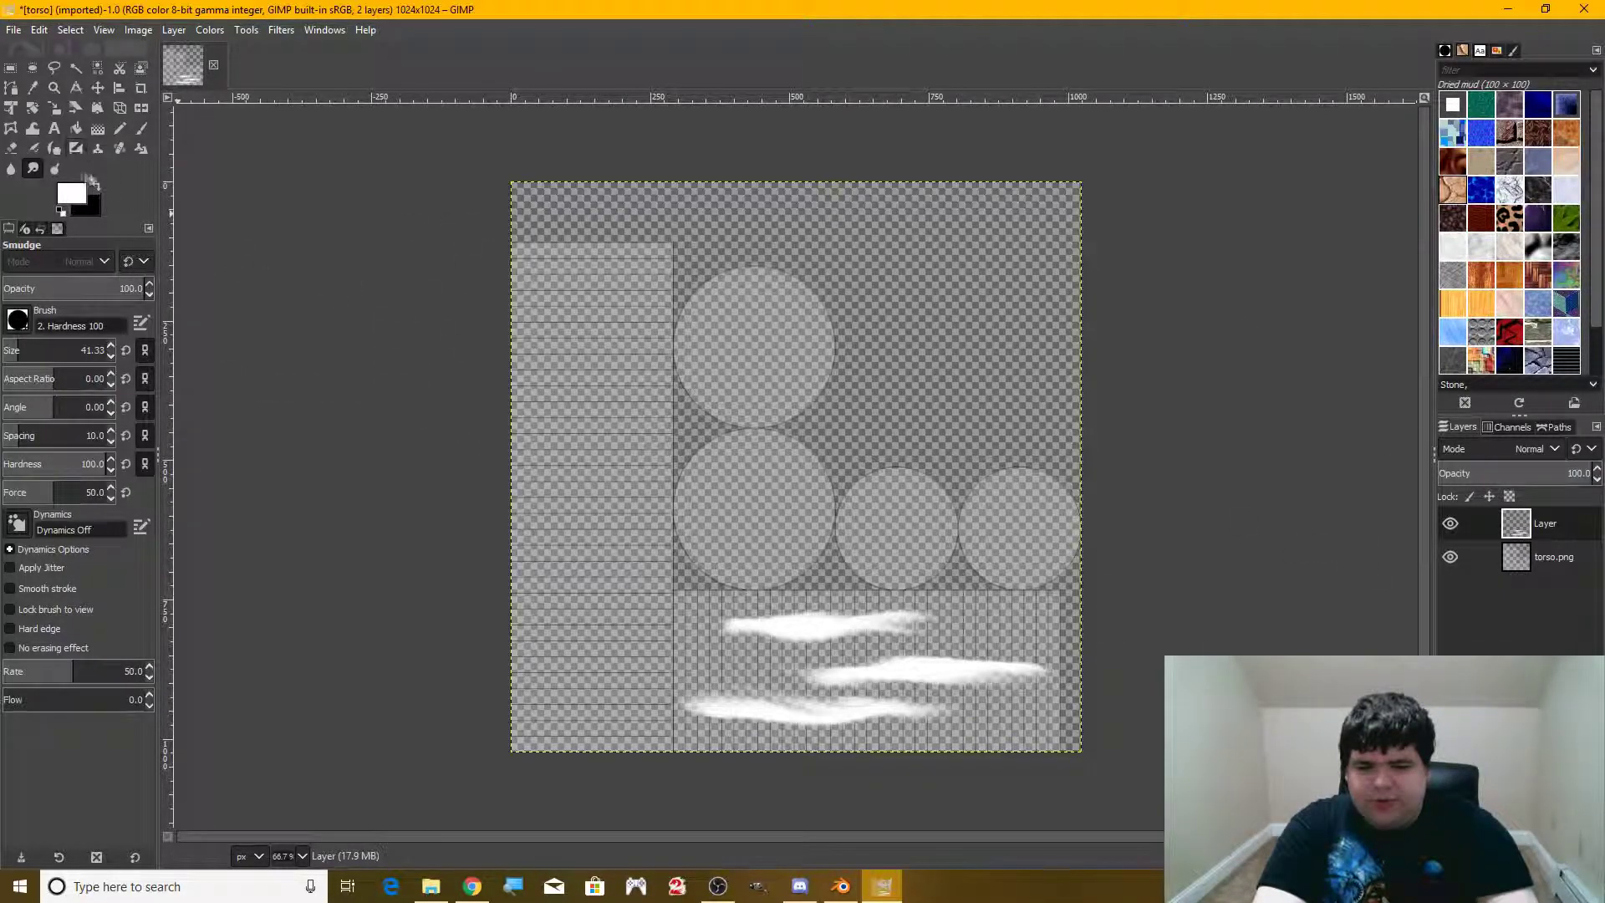
# Paint four staggered vertical white strokes down the tall rectangular UV island with the Paintbrush
pyautogui.click(141, 128)
pyautogui.moveTo(647, 261); pyautogui.dragTo(642, 411)
pyautogui.moveTo(527, 389)
pyautogui.mouseDown()
pyautogui.moveTo(533, 528)
pyautogui.moveTo(597, 633)
pyautogui.moveTo(553, 711)
pyautogui.mouseUp()
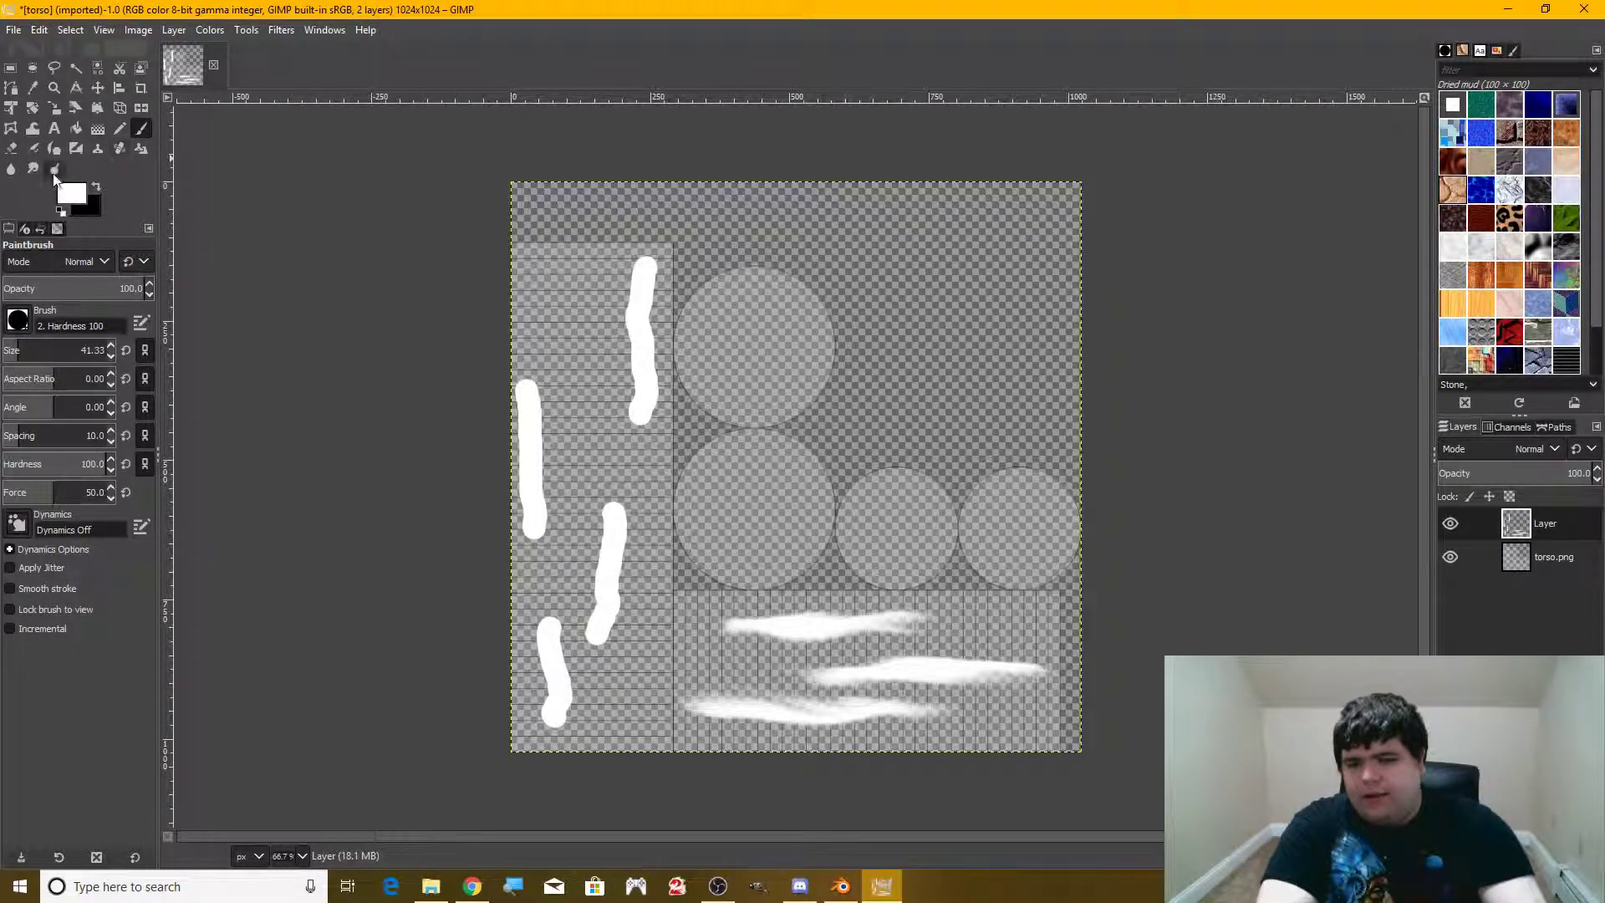
# Smudge the vertical strokes into soft, tapered streaks and work in a fifth, fainter streak near the top of the tall island
pyautogui.press('s')
pyautogui.moveTo(645, 265); pyautogui.dragTo(646, 508)
pyautogui.moveTo(554, 406)
pyautogui.mouseDown()
pyautogui.moveTo(539, 343)
pyautogui.moveTo(541, 542)
pyautogui.moveTo(599, 589)
pyautogui.moveTo(623, 476)
pyautogui.moveTo(602, 565)
pyautogui.moveTo(612, 501)
pyautogui.moveTo(617, 637)
pyautogui.moveTo(619, 551)
pyautogui.mouseUp()
pyautogui.moveTo(606, 669); pyautogui.dragTo(610, 606)
pyautogui.moveTo(611, 514); pyautogui.dragTo(614, 451)
pyautogui.moveTo(558, 677); pyautogui.dragTo(553, 576)
pyautogui.moveTo(577, 635)
pyautogui.mouseDown()
pyautogui.moveTo(554, 736)
pyautogui.moveTo(544, 694)
pyautogui.mouseUp()
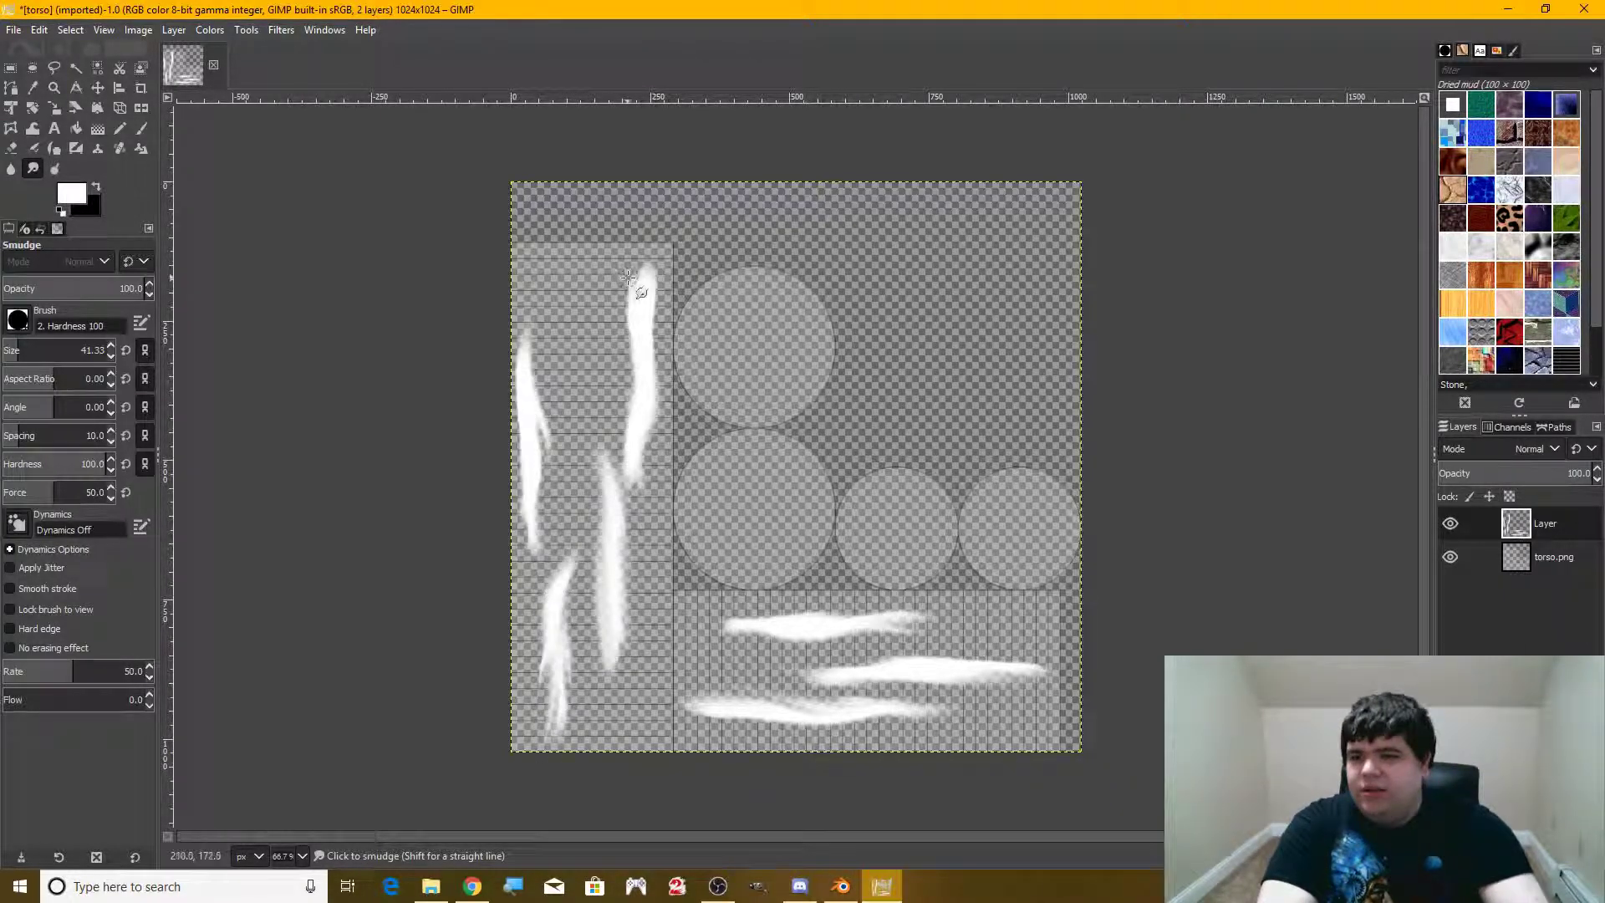
pyautogui.moveTo(572, 330); pyautogui.dragTo(576, 278)
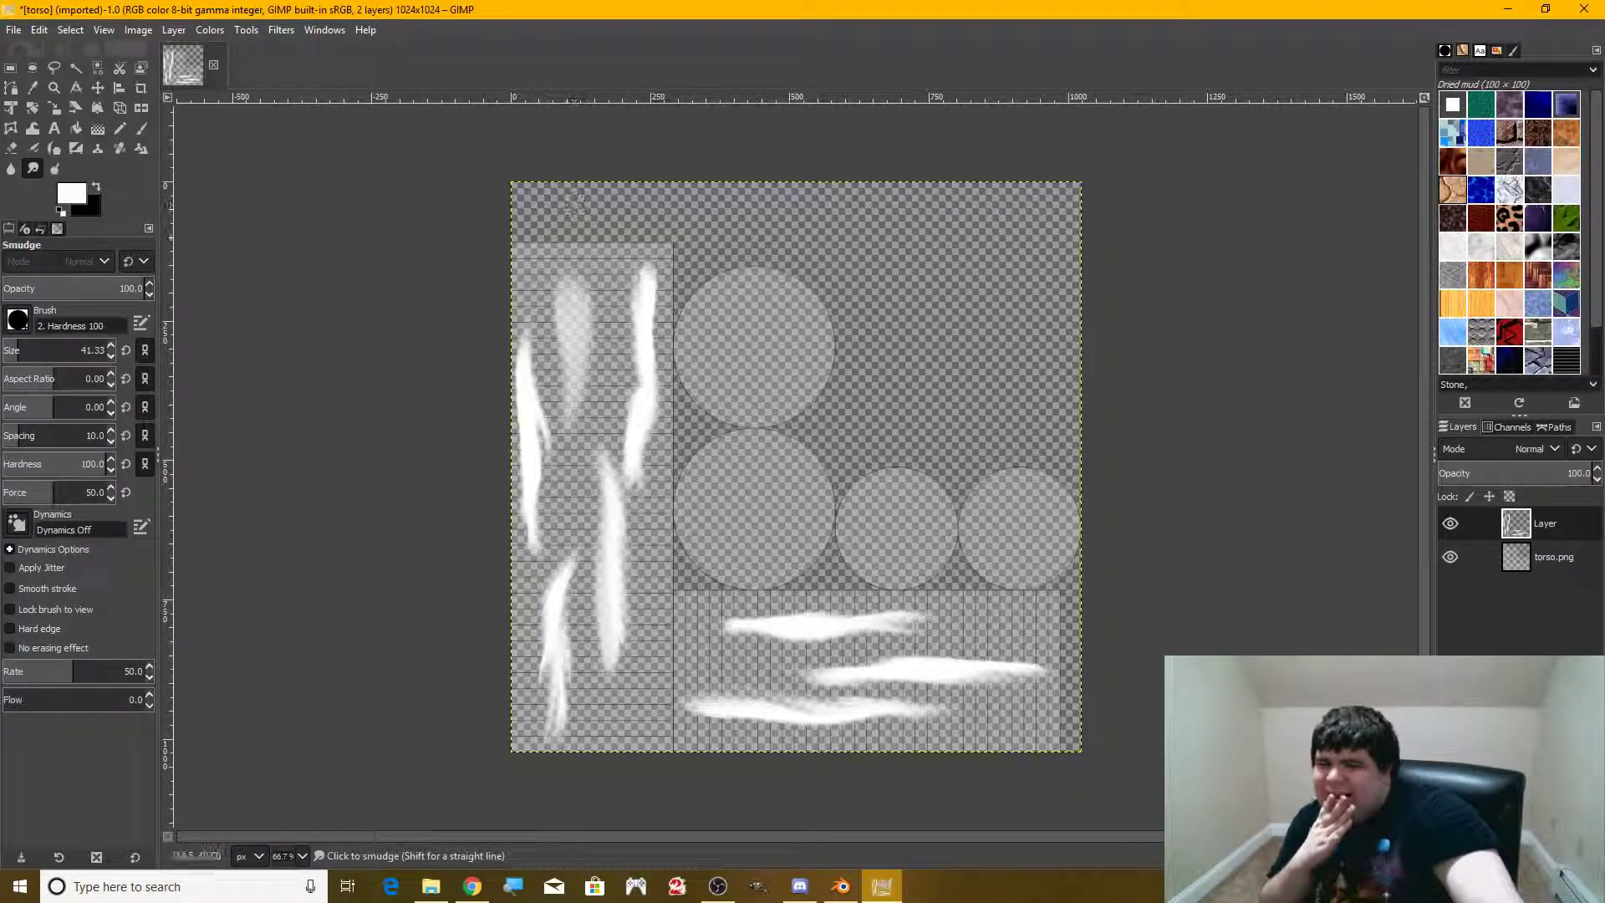
# Hide and show the torso.png layer to check the painted streaks, and duplicate the painted layer
pyautogui.click(1450, 555)
pyautogui.click(1450, 556)
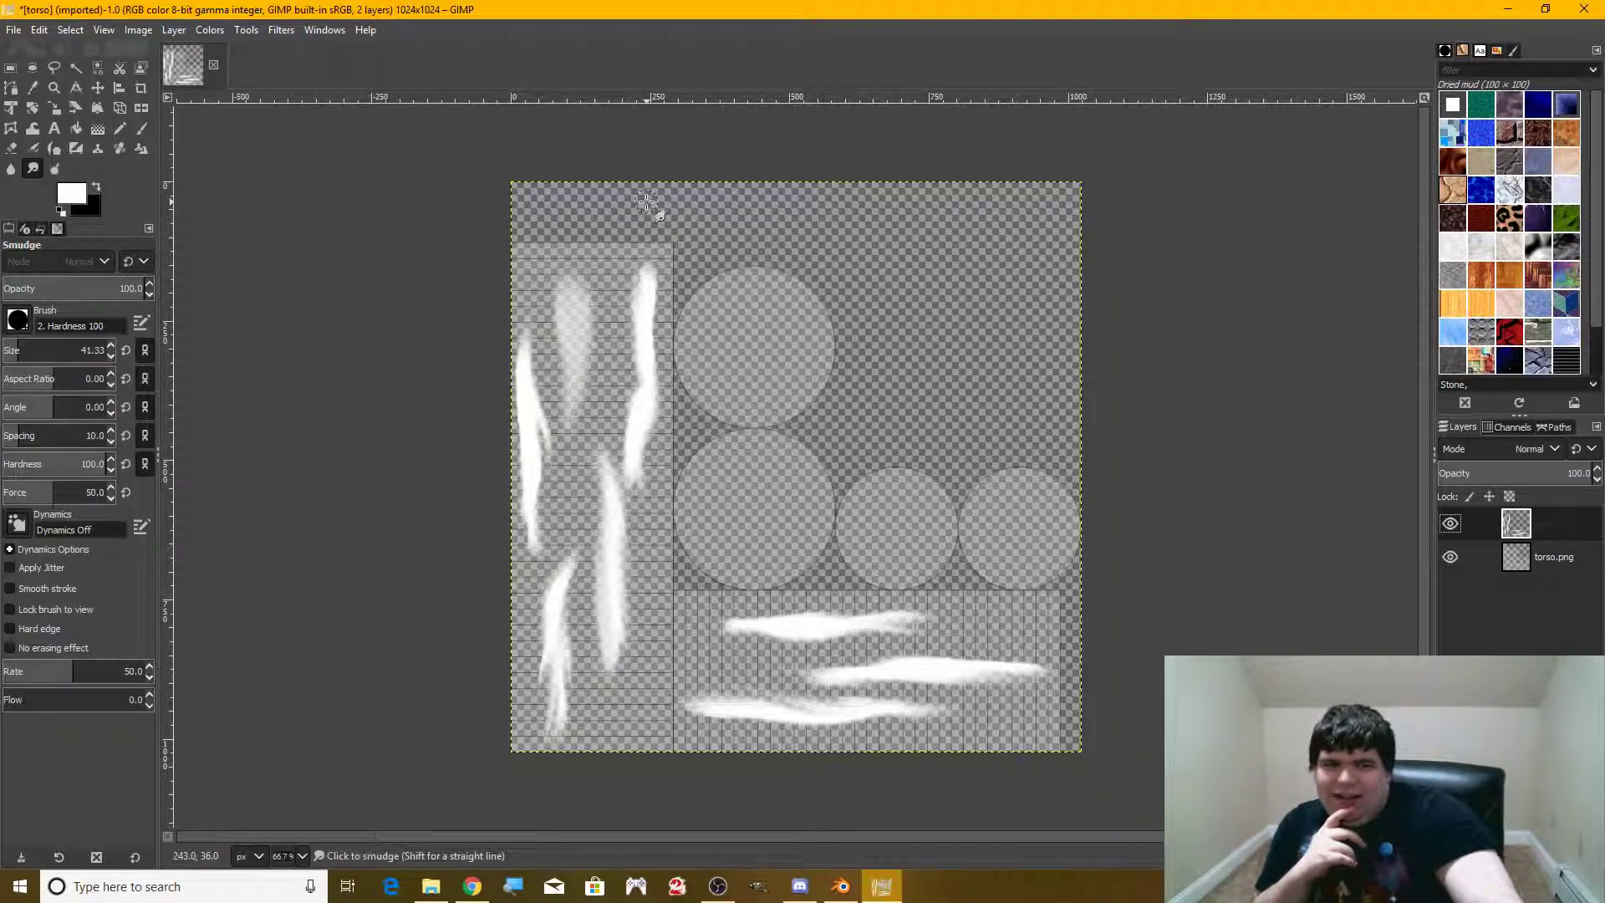
pyautogui.rightClick(1471, 524)
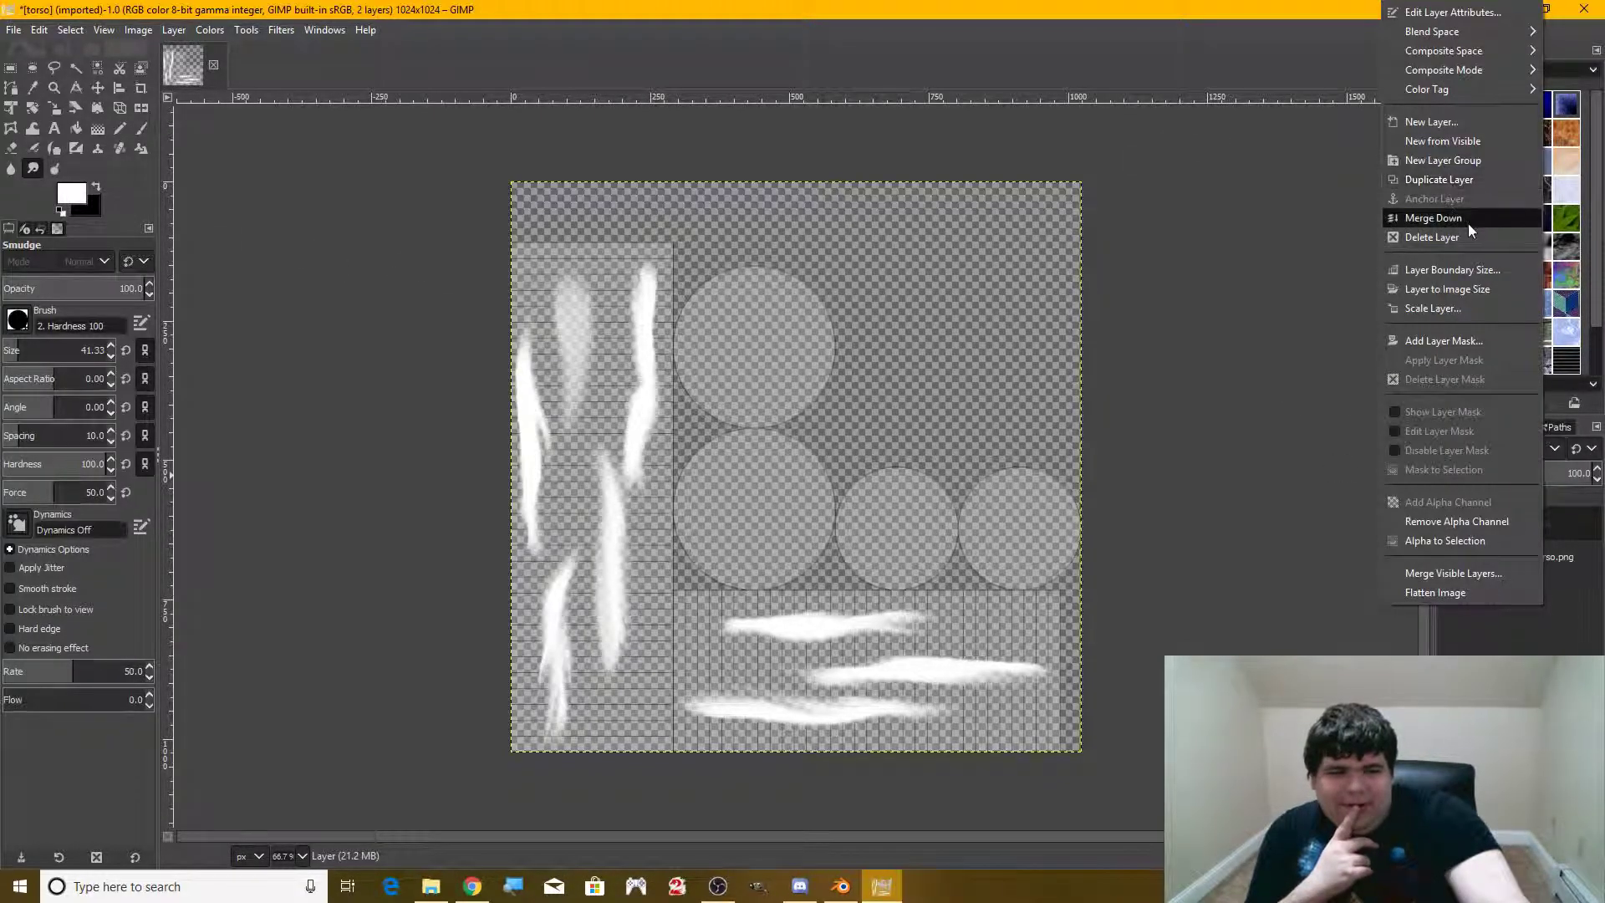
pyautogui.click(1461, 177)
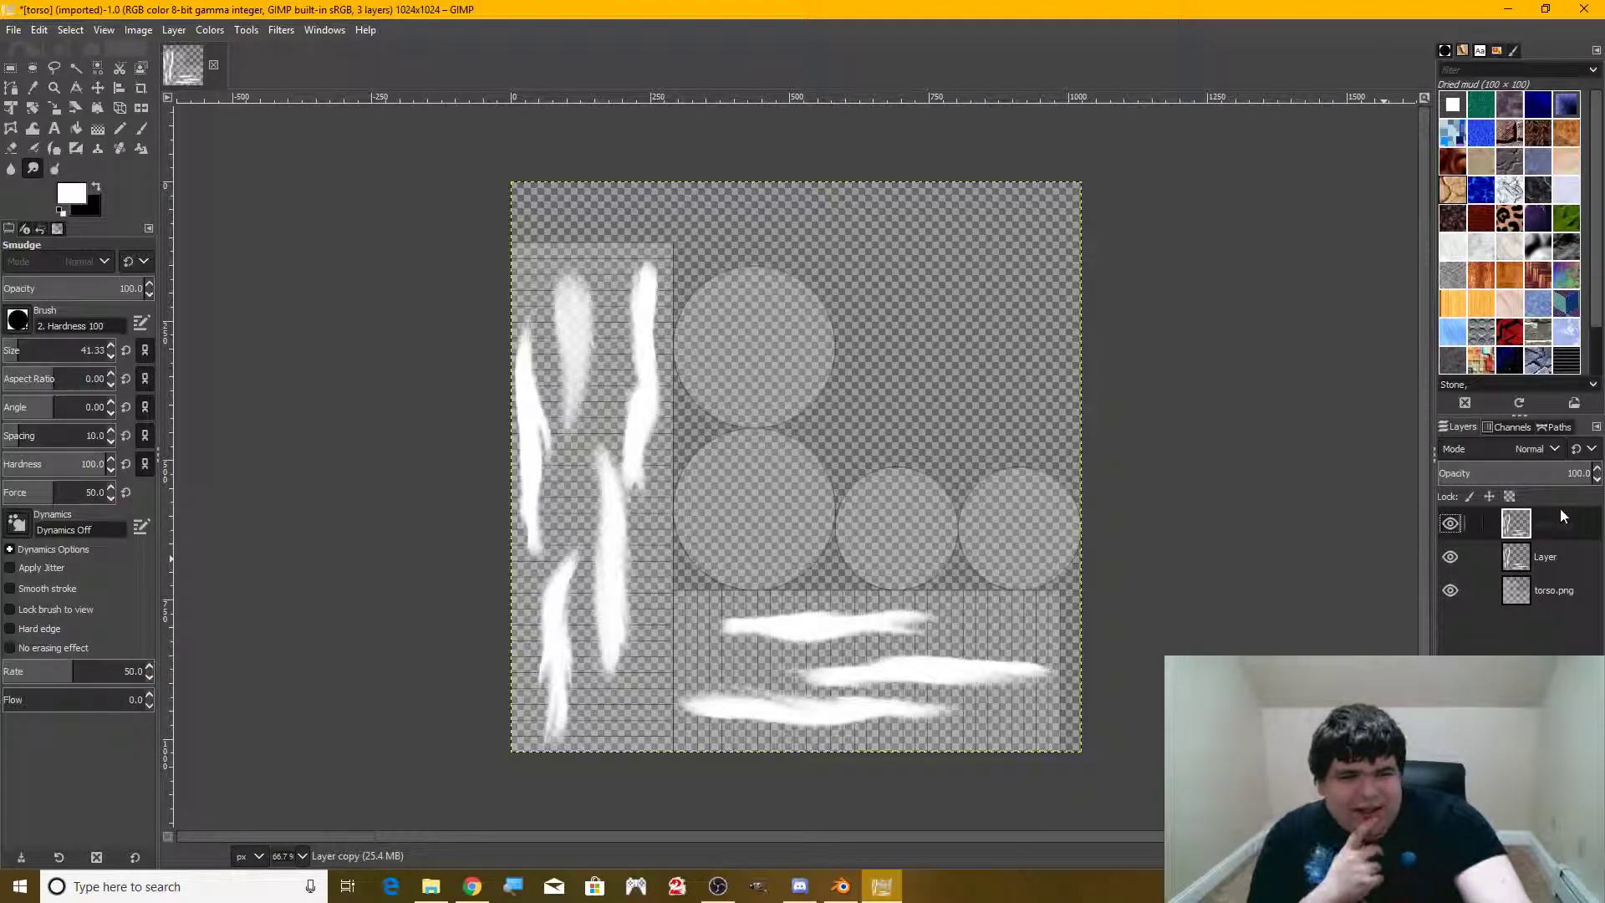
# Bucket-fill the two adjoining streaks along the inner side of the tall island on the duplicated layer with the Lightning pattern
pyautogui.click(76, 129)
pyautogui.click(45, 383)
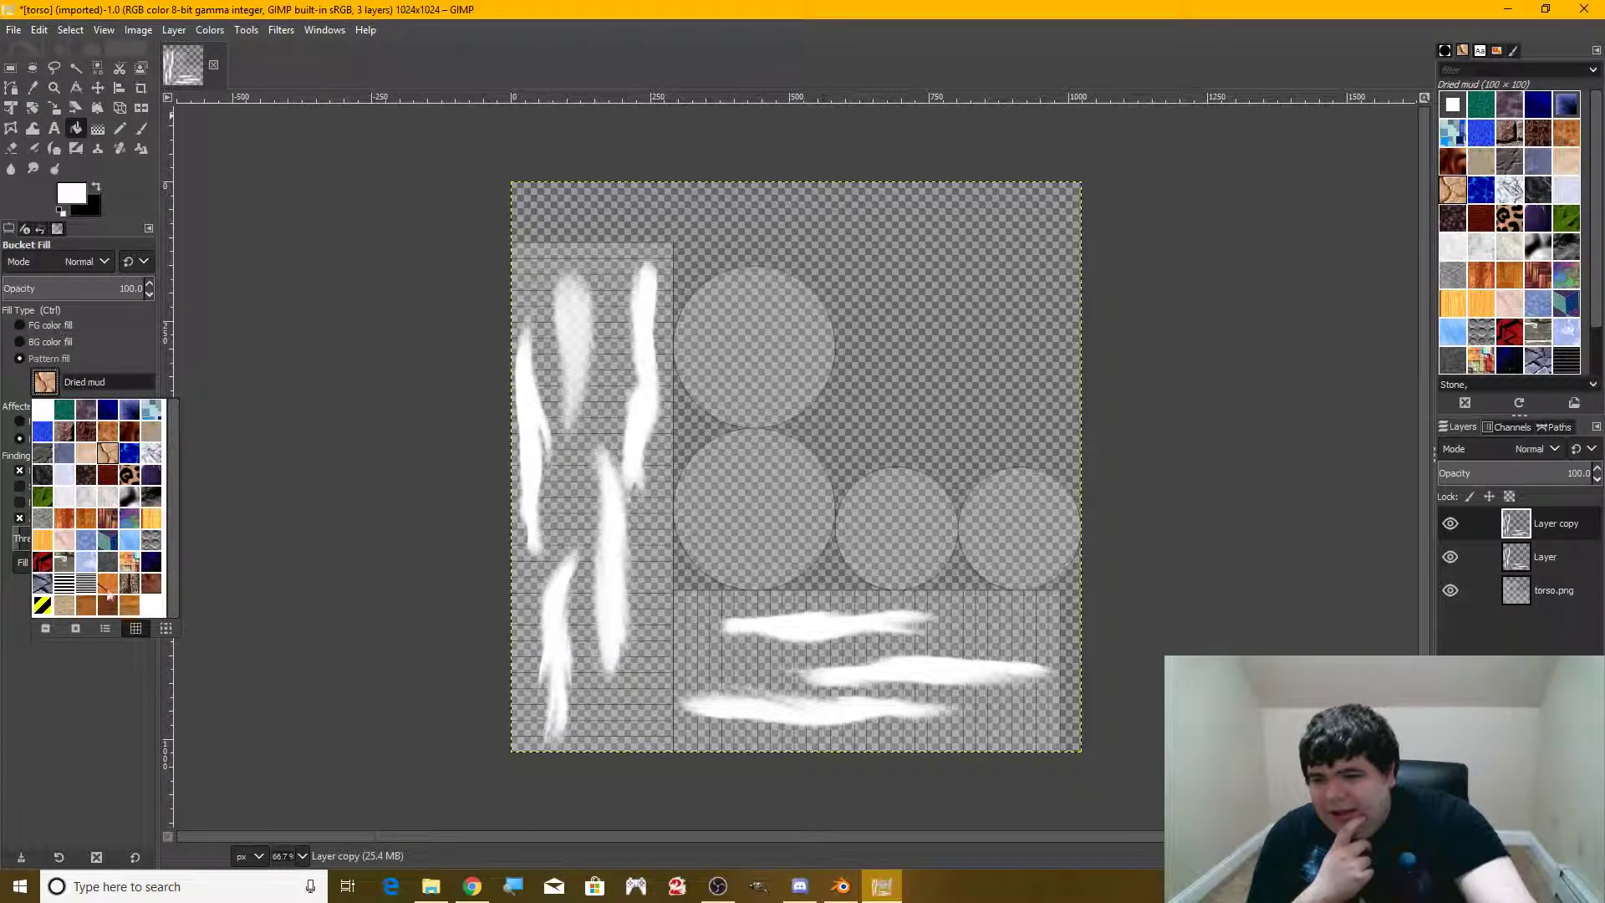
pyautogui.click(106, 405)
pyautogui.click(49, 384)
pyautogui.click(148, 563)
pyautogui.click(50, 386)
pyautogui.click(152, 473)
pyautogui.click(644, 316)
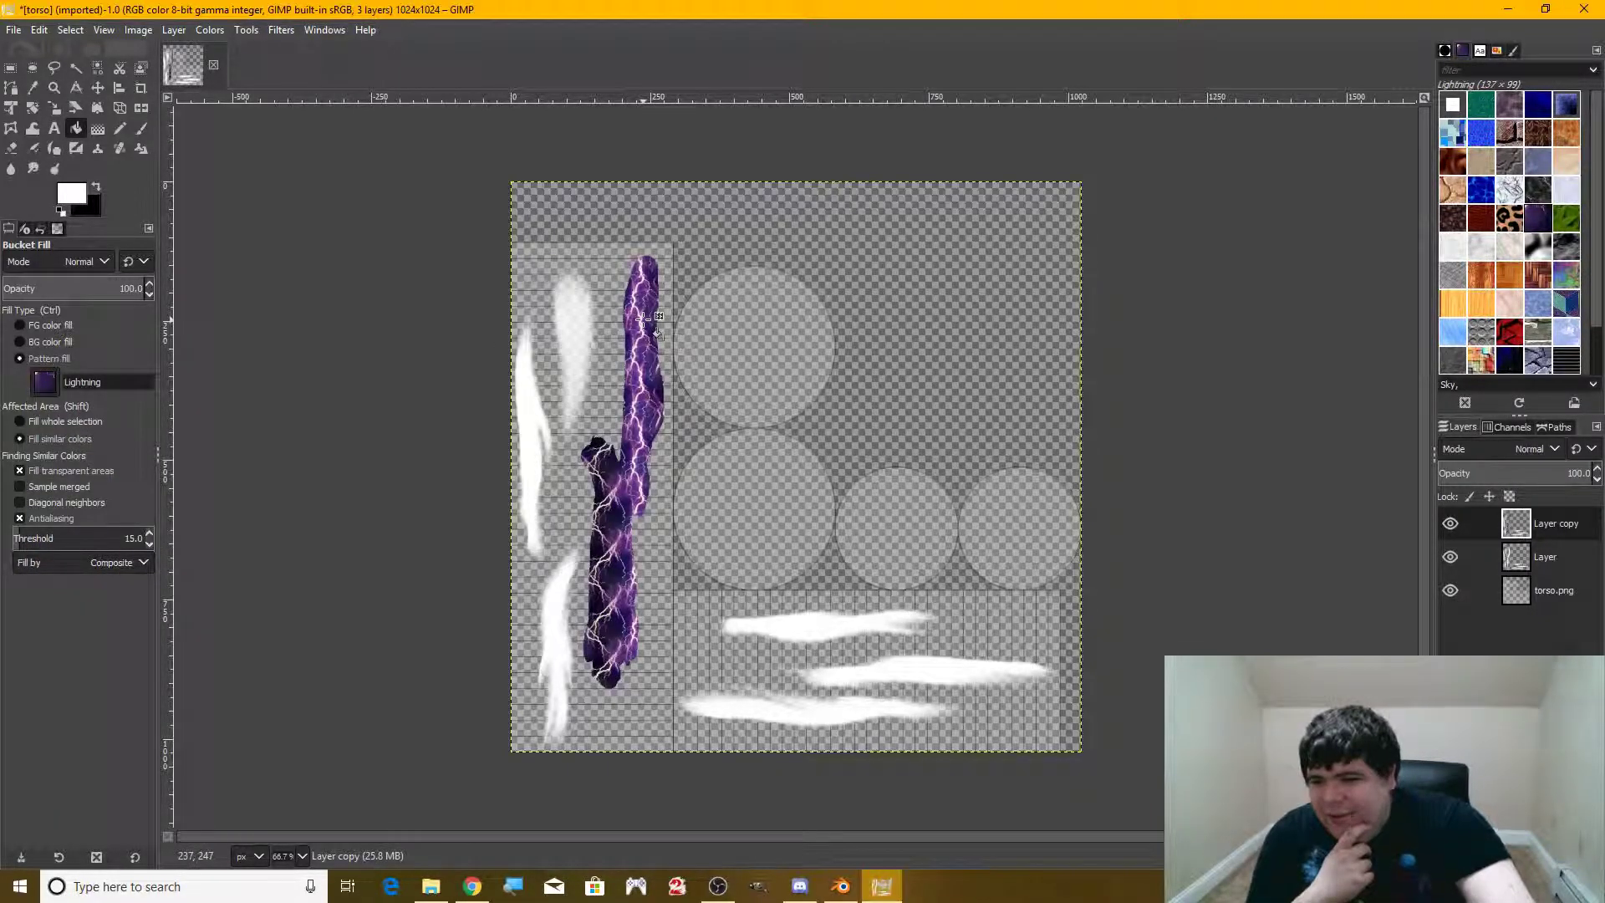
# Undo the last Lightning fill, and bucket-fill the two inner streaks and the faint upper streak of the tall island with the Lightning pattern
pyautogui.hotkey('ctrl', 'z')
pyautogui.click(48, 378)
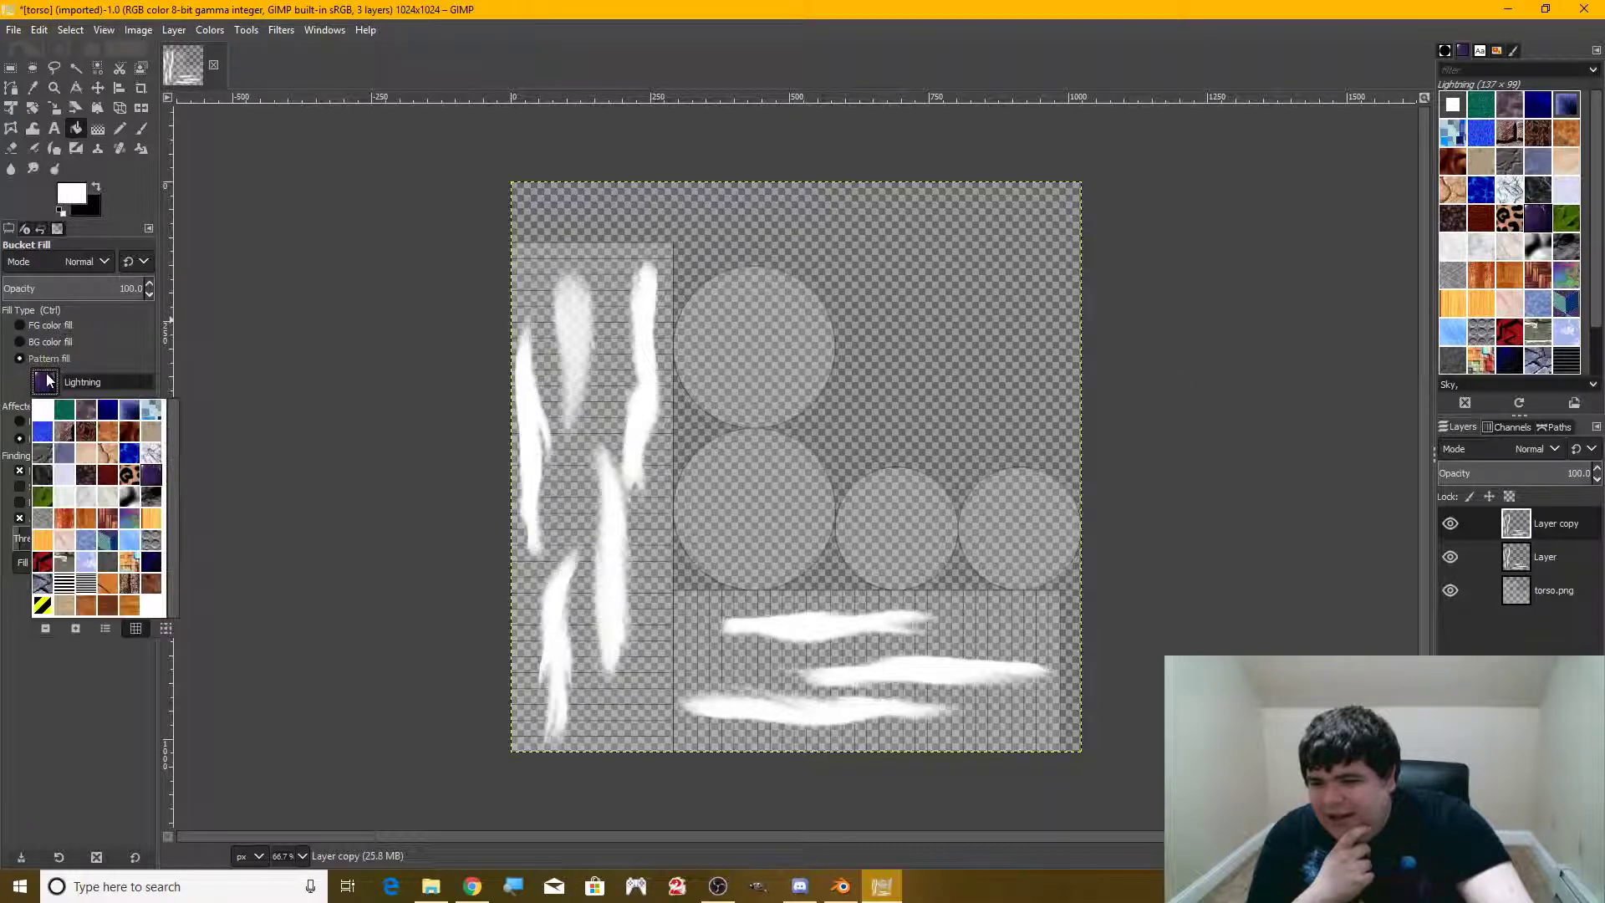
pyautogui.click(169, 623)
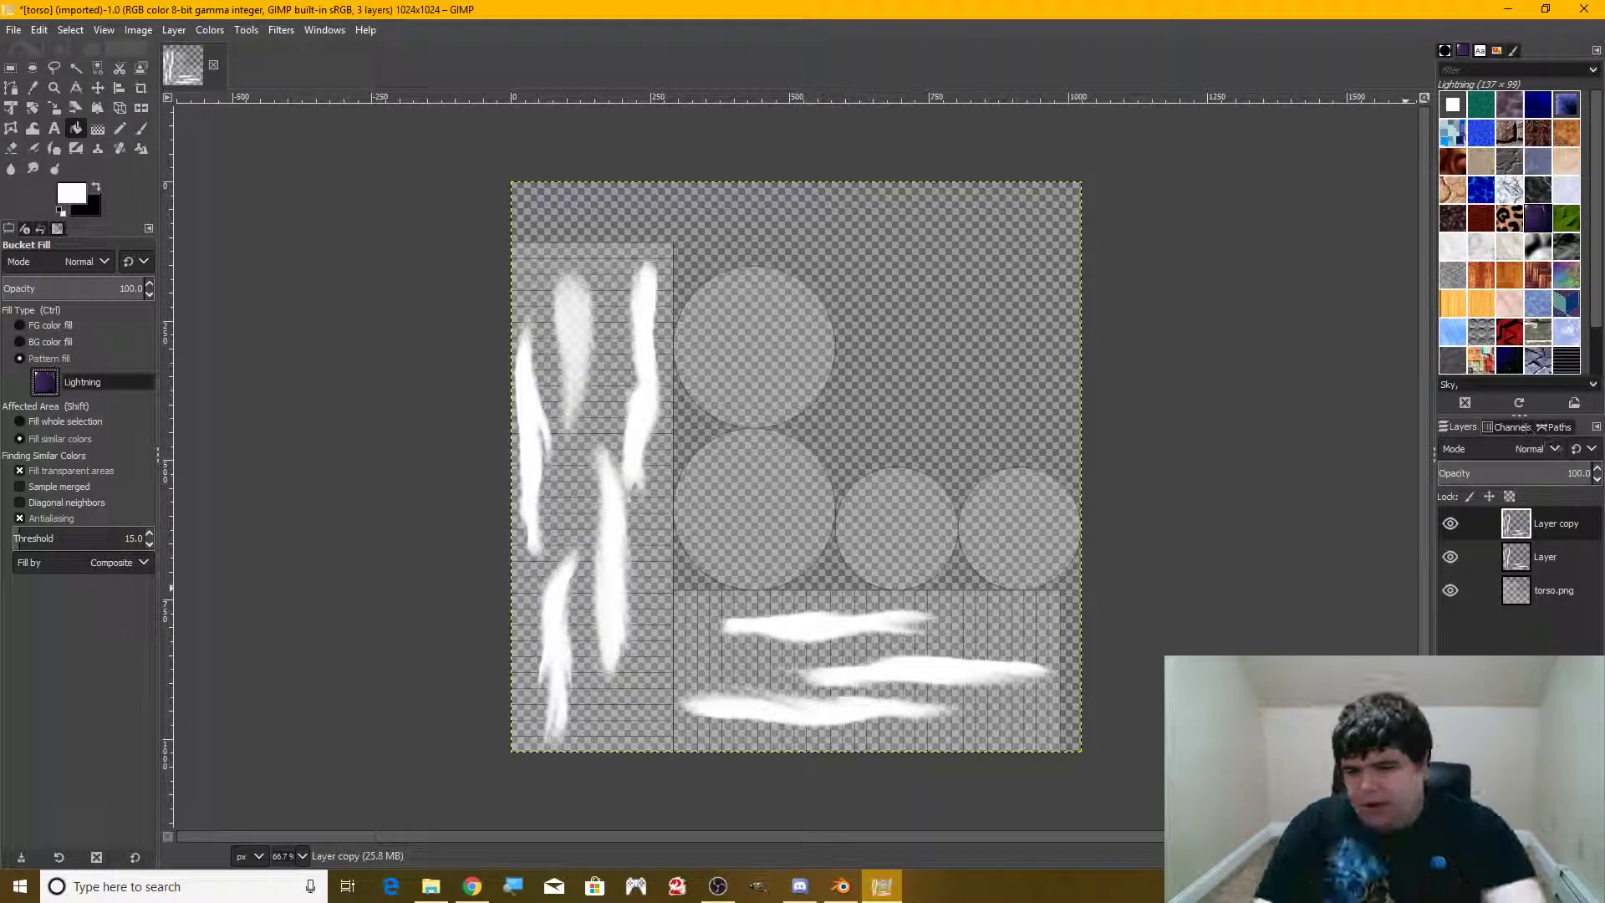
pyautogui.rightClick(651, 355)
pyautogui.click(643, 358)
pyautogui.click(642, 359)
pyautogui.click(574, 351)
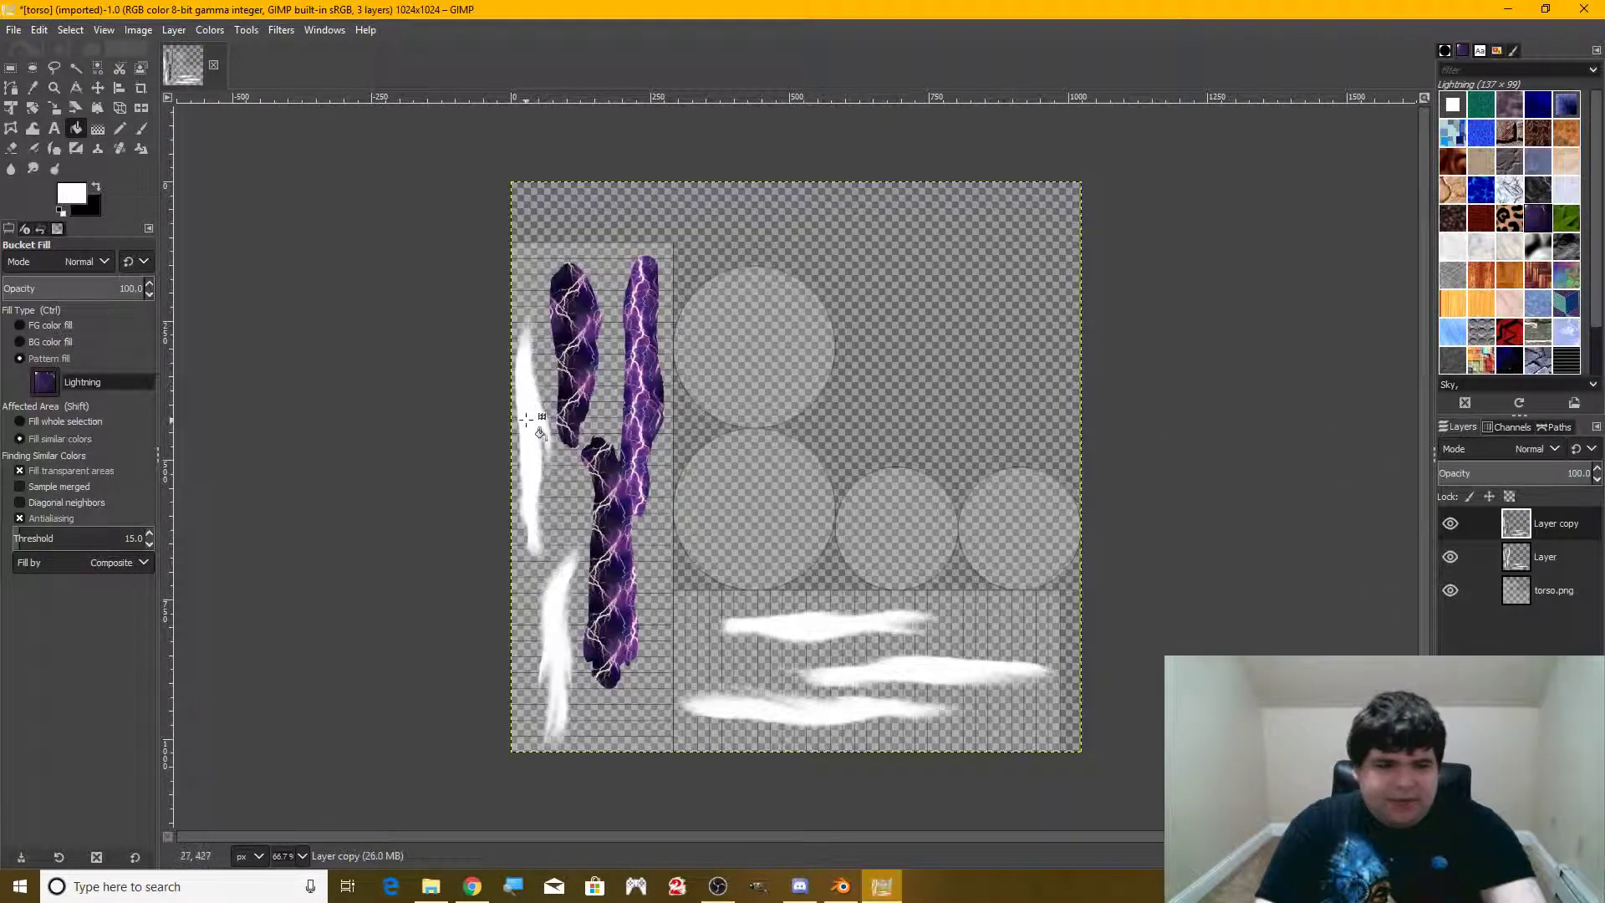
# Bucket-fill the two outer vertical streaks and the three horizontal streaks with the Lightning pattern
pyautogui.click(535, 425)
pyautogui.click(558, 627)
pyautogui.click(803, 633)
pyautogui.click(911, 673)
pyautogui.click(802, 709)
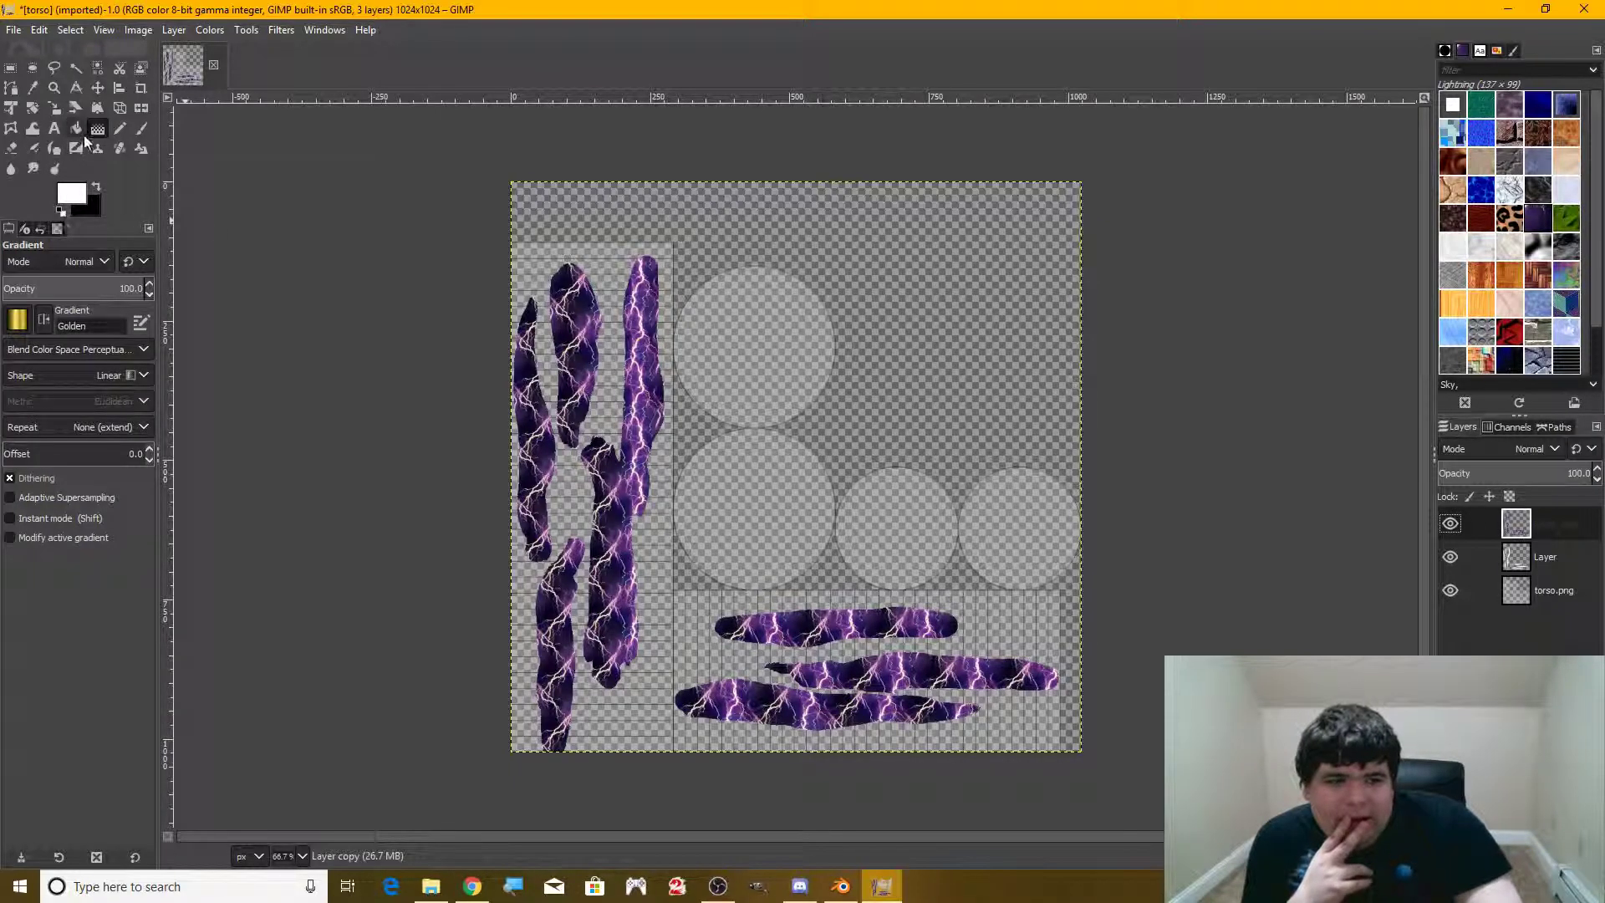
pyautogui.click(139, 562)
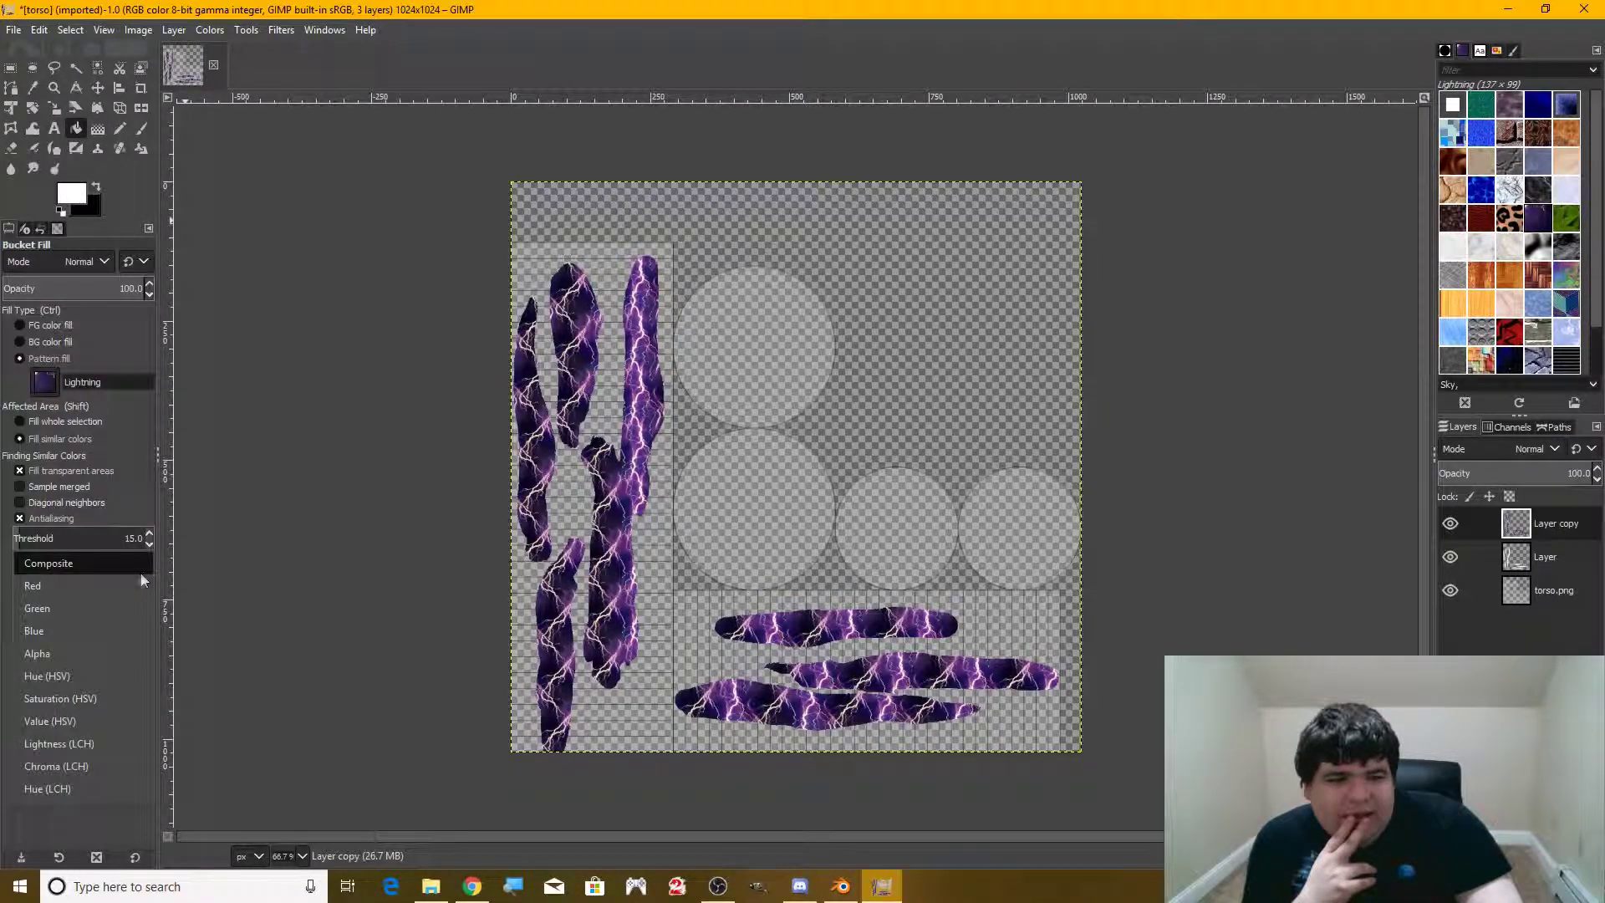
pyautogui.click(90, 524)
pyautogui.rightClick(637, 402)
pyautogui.click(1300, 459)
pyautogui.click(245, 29)
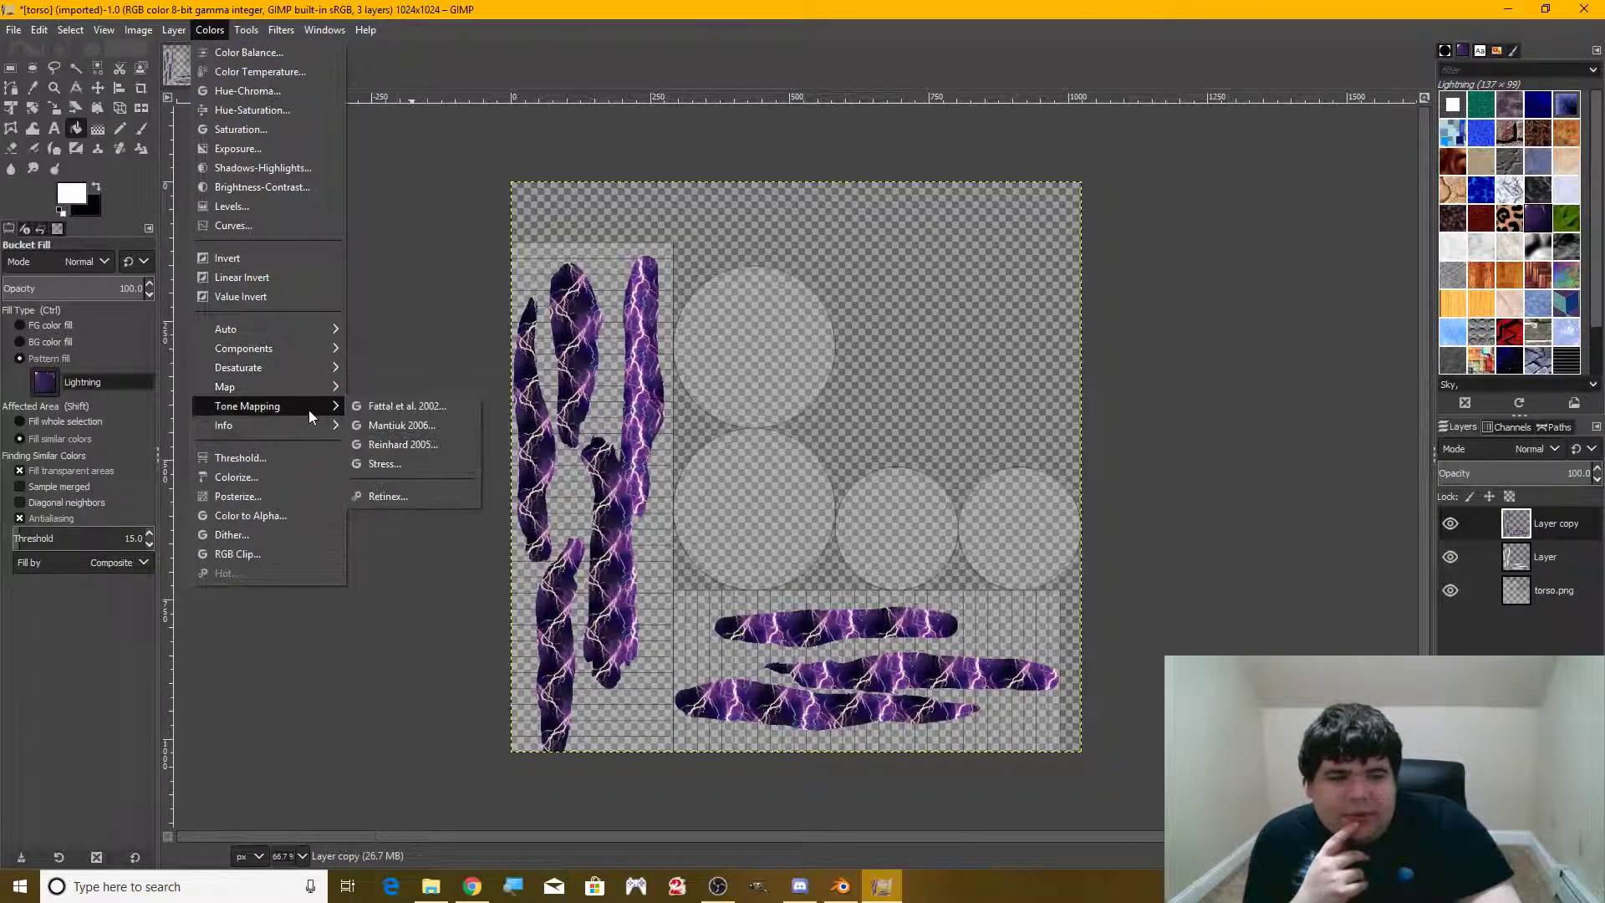
pyautogui.click(1358, 458)
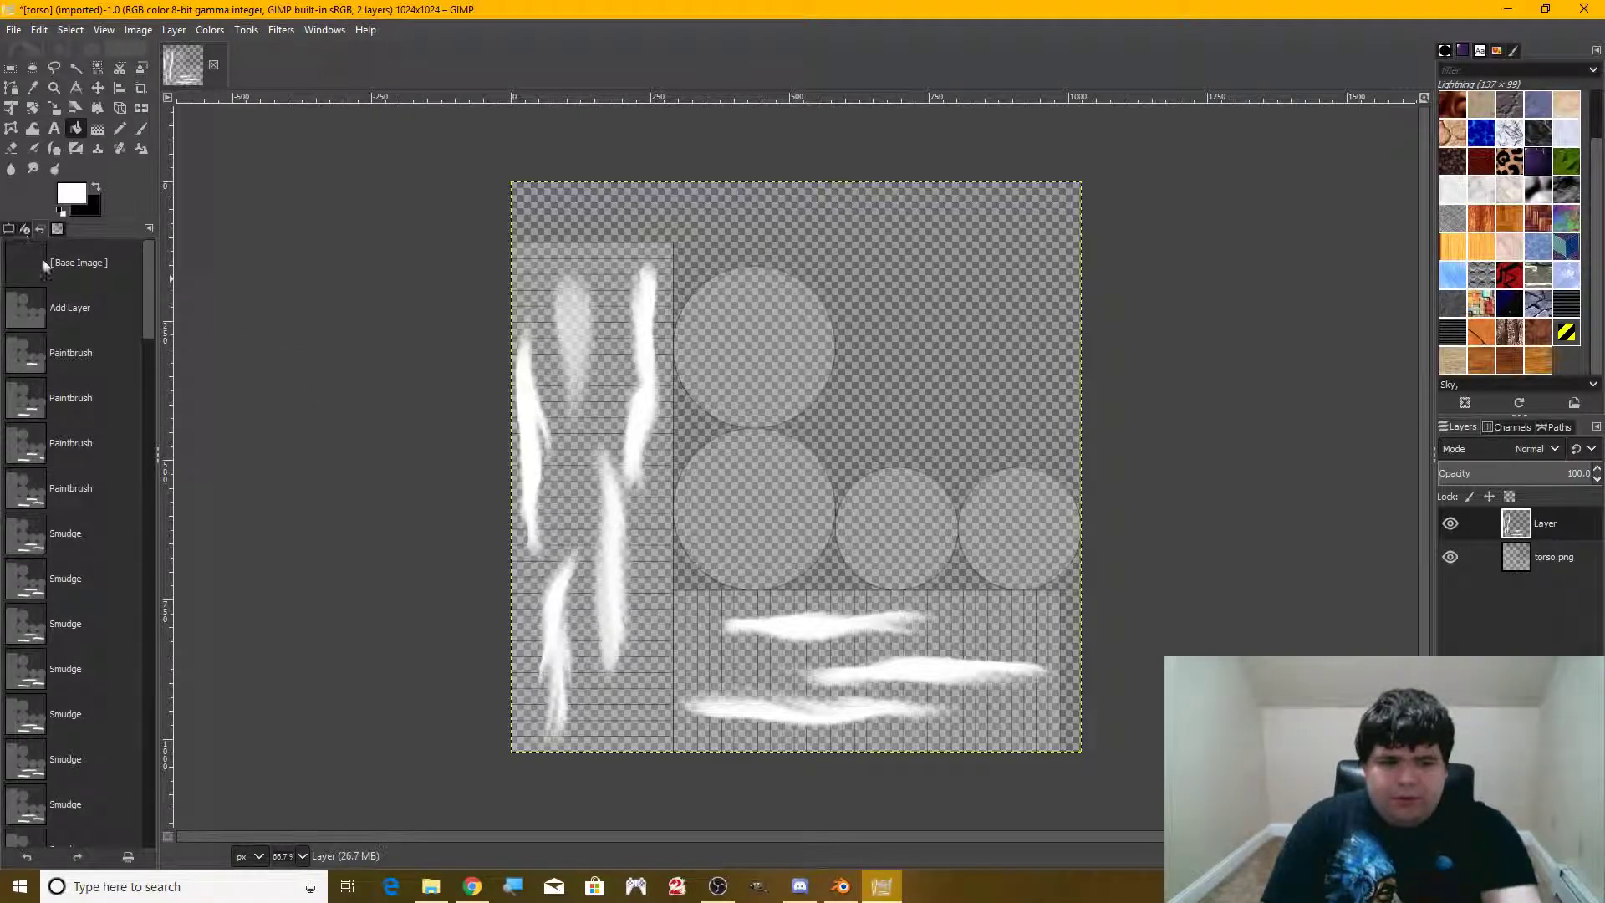
# Go back to the base image in the undo history, and return to the most recent bucket fill
pyautogui.click(57, 264)
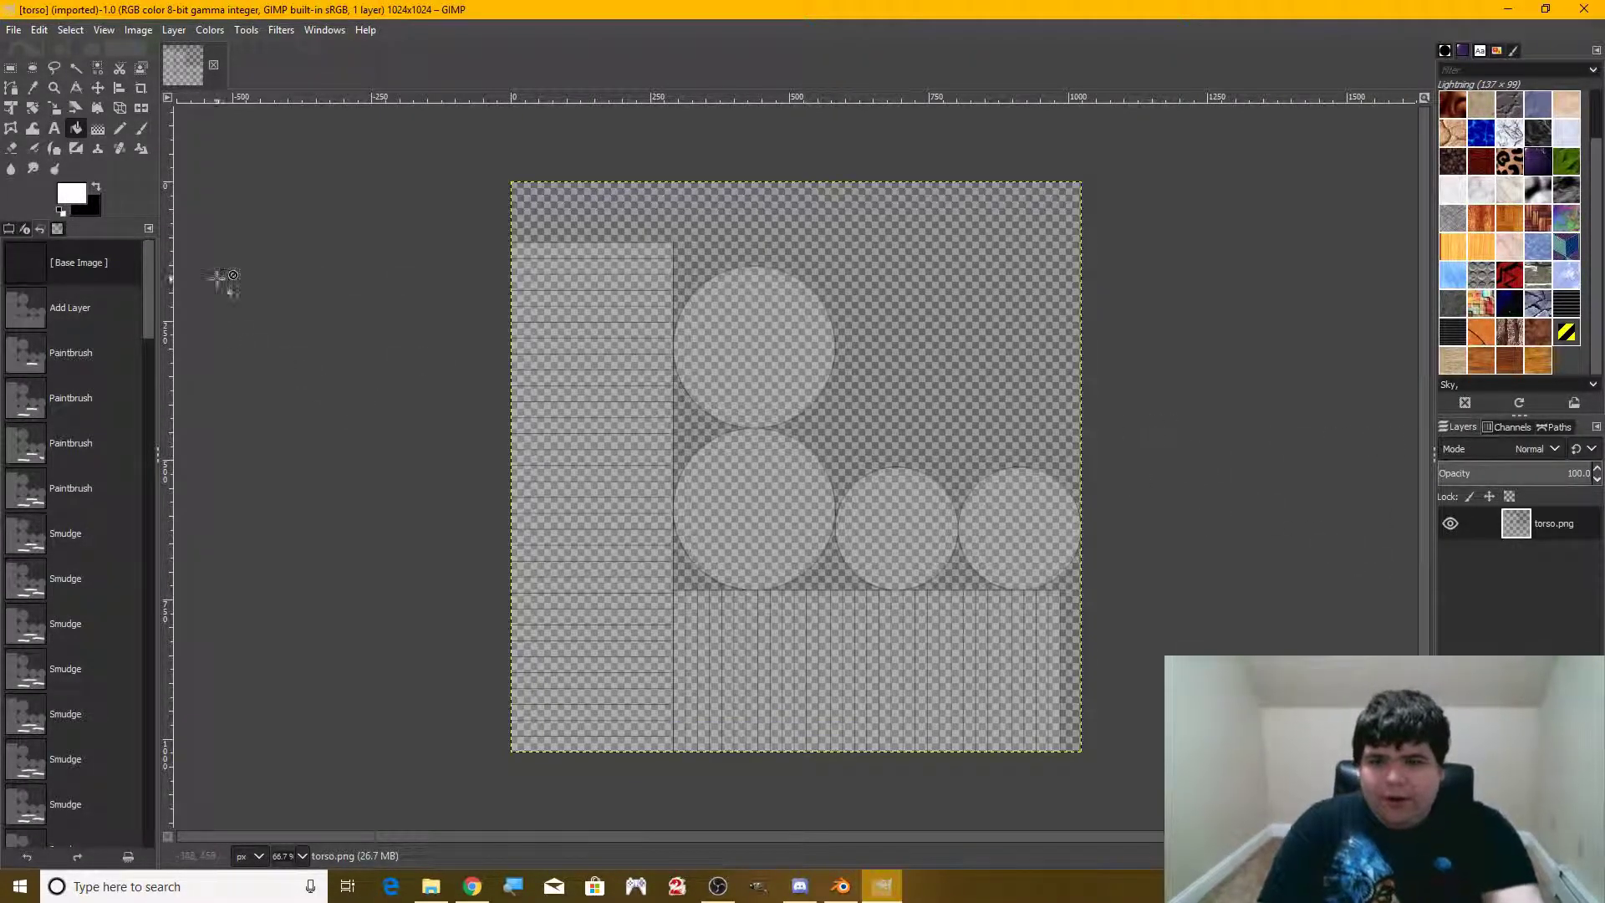
pyautogui.moveTo(151, 298); pyautogui.dragTo(150, 823)
pyautogui.click(97, 830)
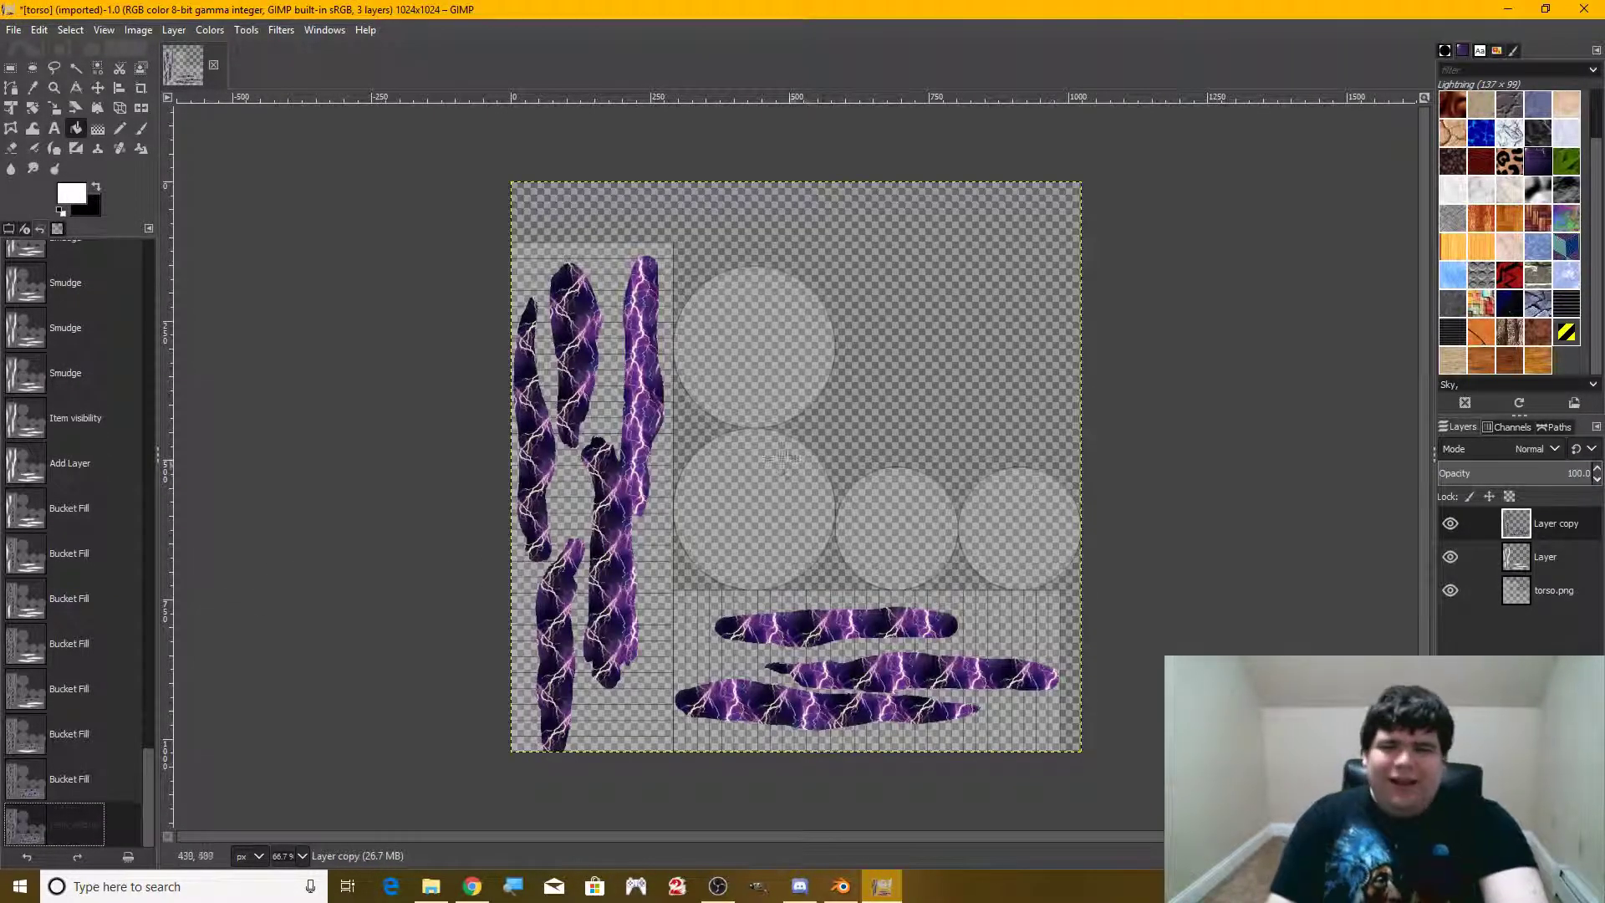
pyautogui.click(57, 230)
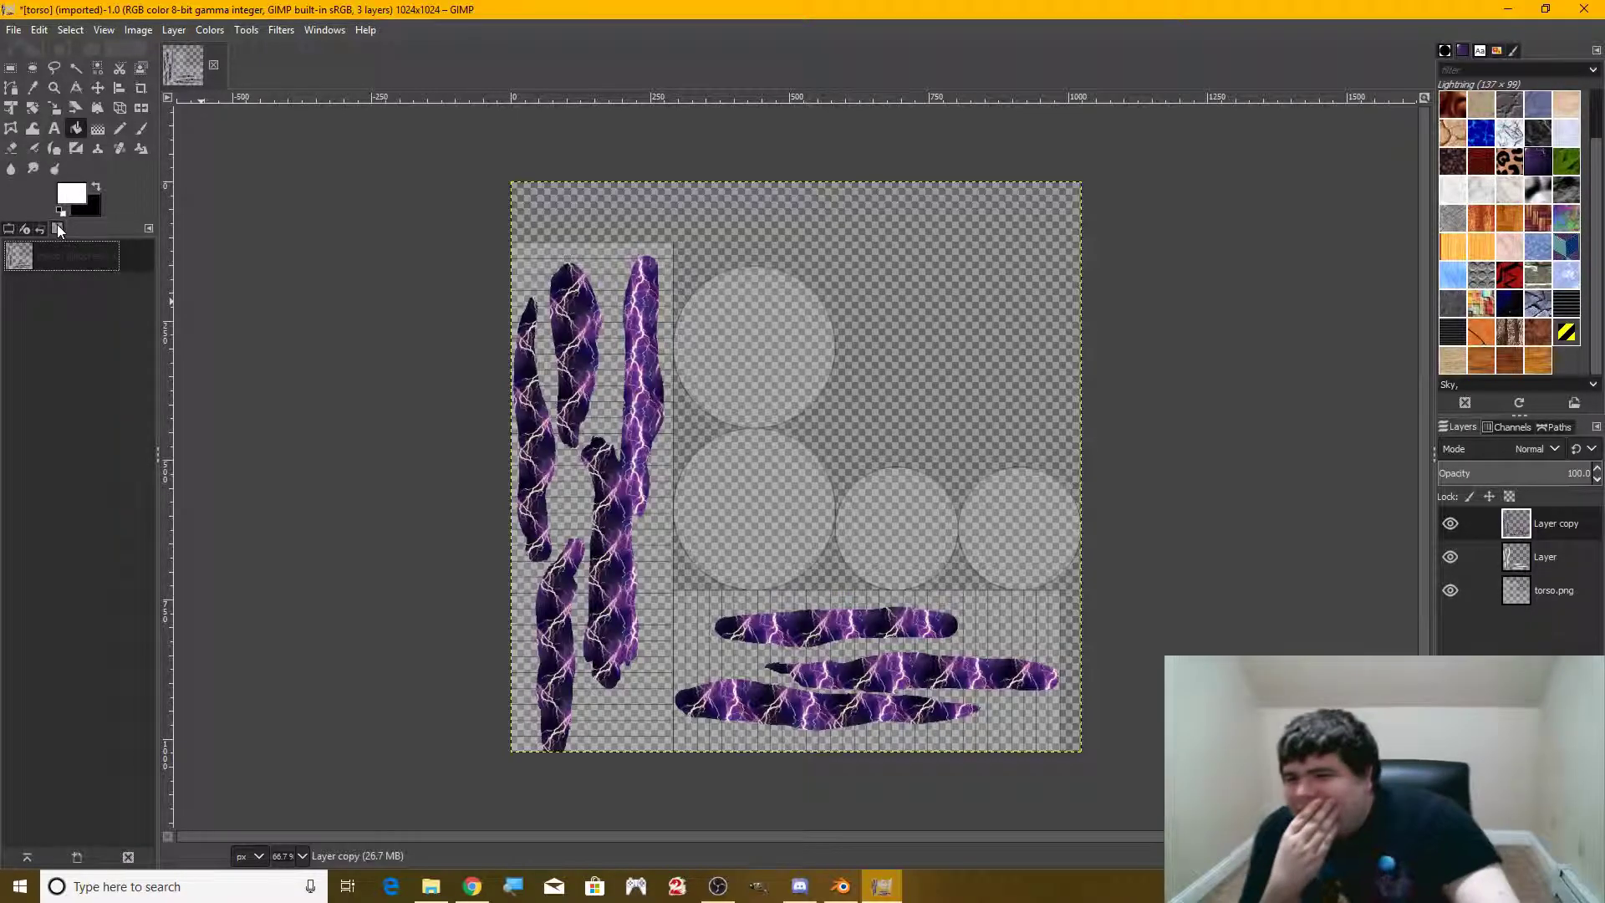
pyautogui.click(24, 229)
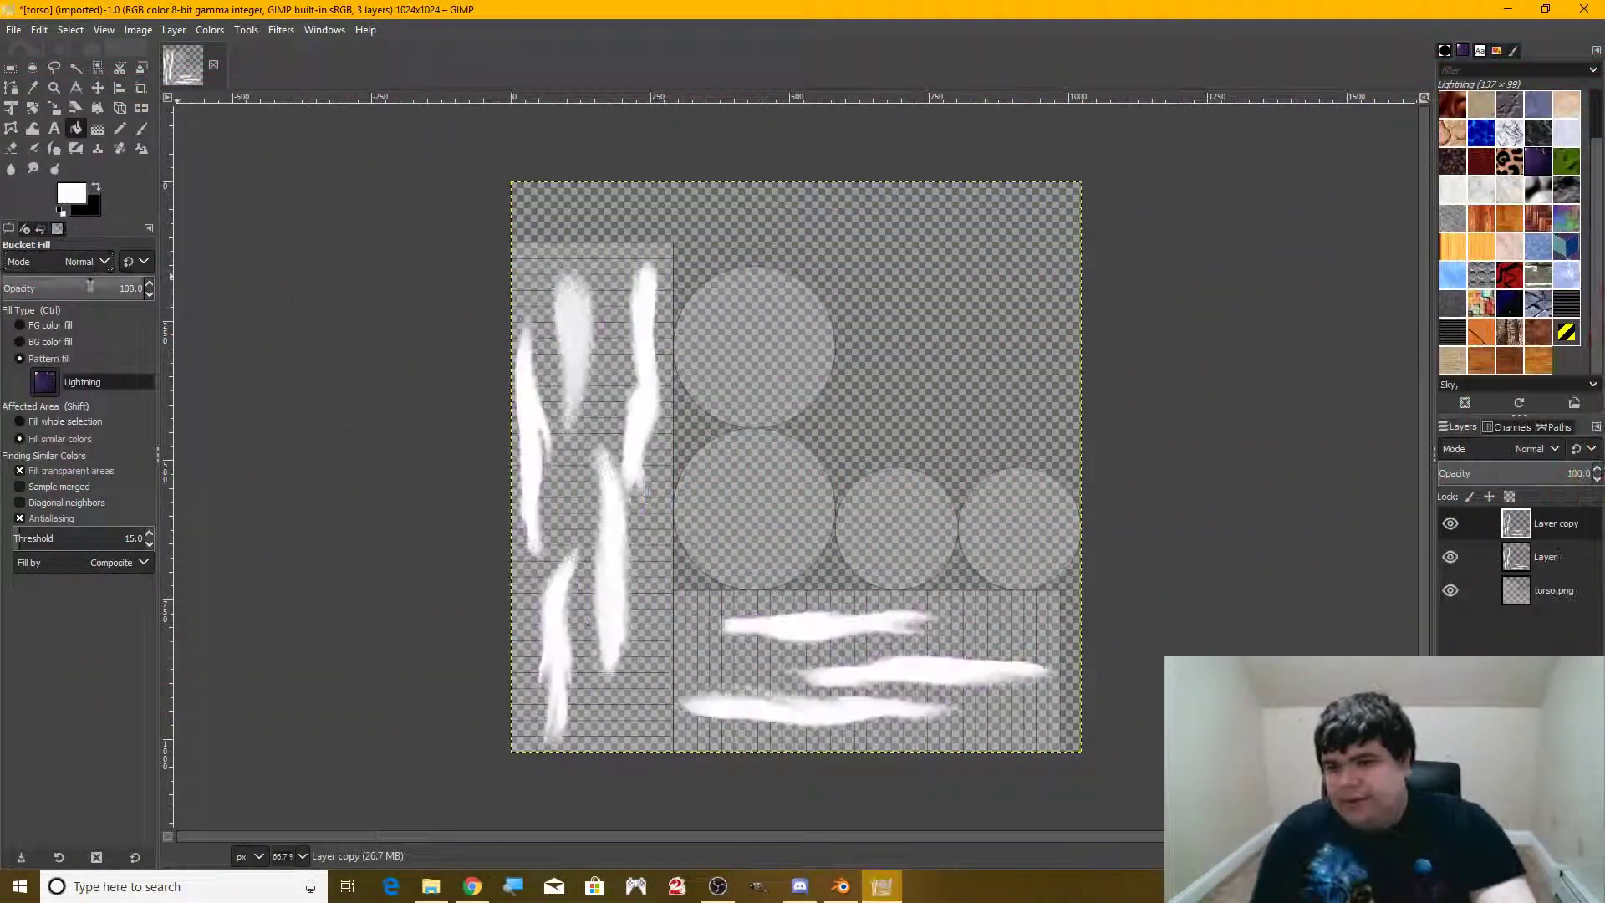
# Set the bucket fill mode to Burn and fill the upper vertical streaks of the tall island with the Lightning pattern
pyautogui.click(88, 261)
pyautogui.click(66, 637)
pyautogui.click(539, 458)
pyautogui.hotkey('ctrl', 'z')
pyautogui.click(535, 456)
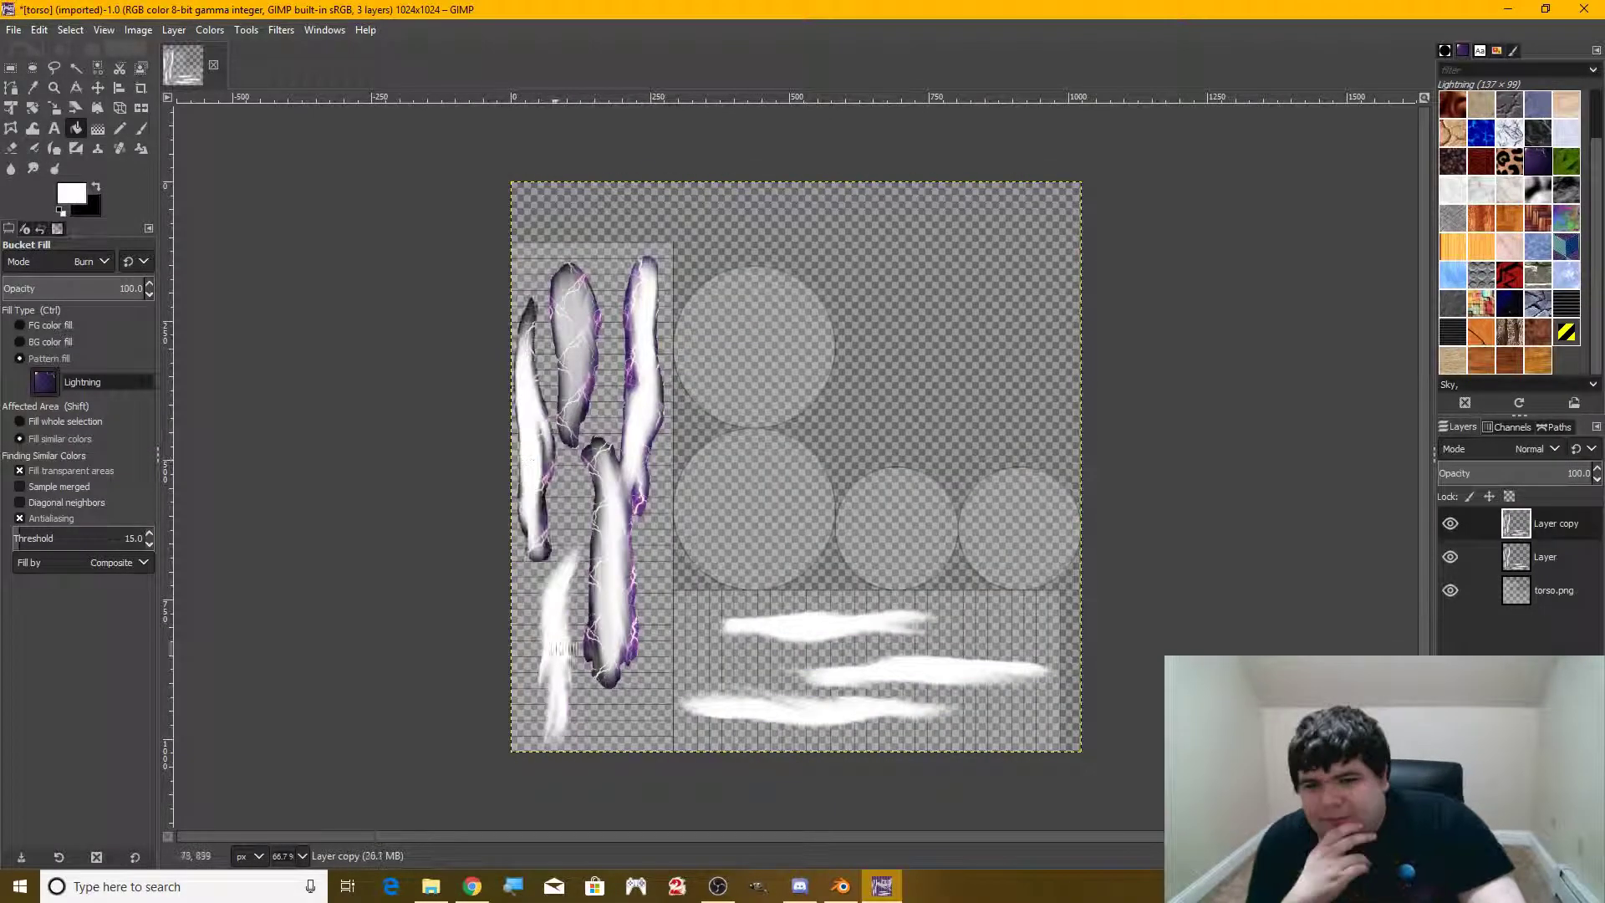
# Fill the lower outer vertical streak and the three horizontal streaks with the Lightning pattern in Burn mode
pyautogui.click(560, 669)
pyautogui.click(827, 627)
pyautogui.click(878, 671)
pyautogui.click(798, 715)
pyautogui.hotkey('ctrl', 'z')
pyautogui.click(798, 710)
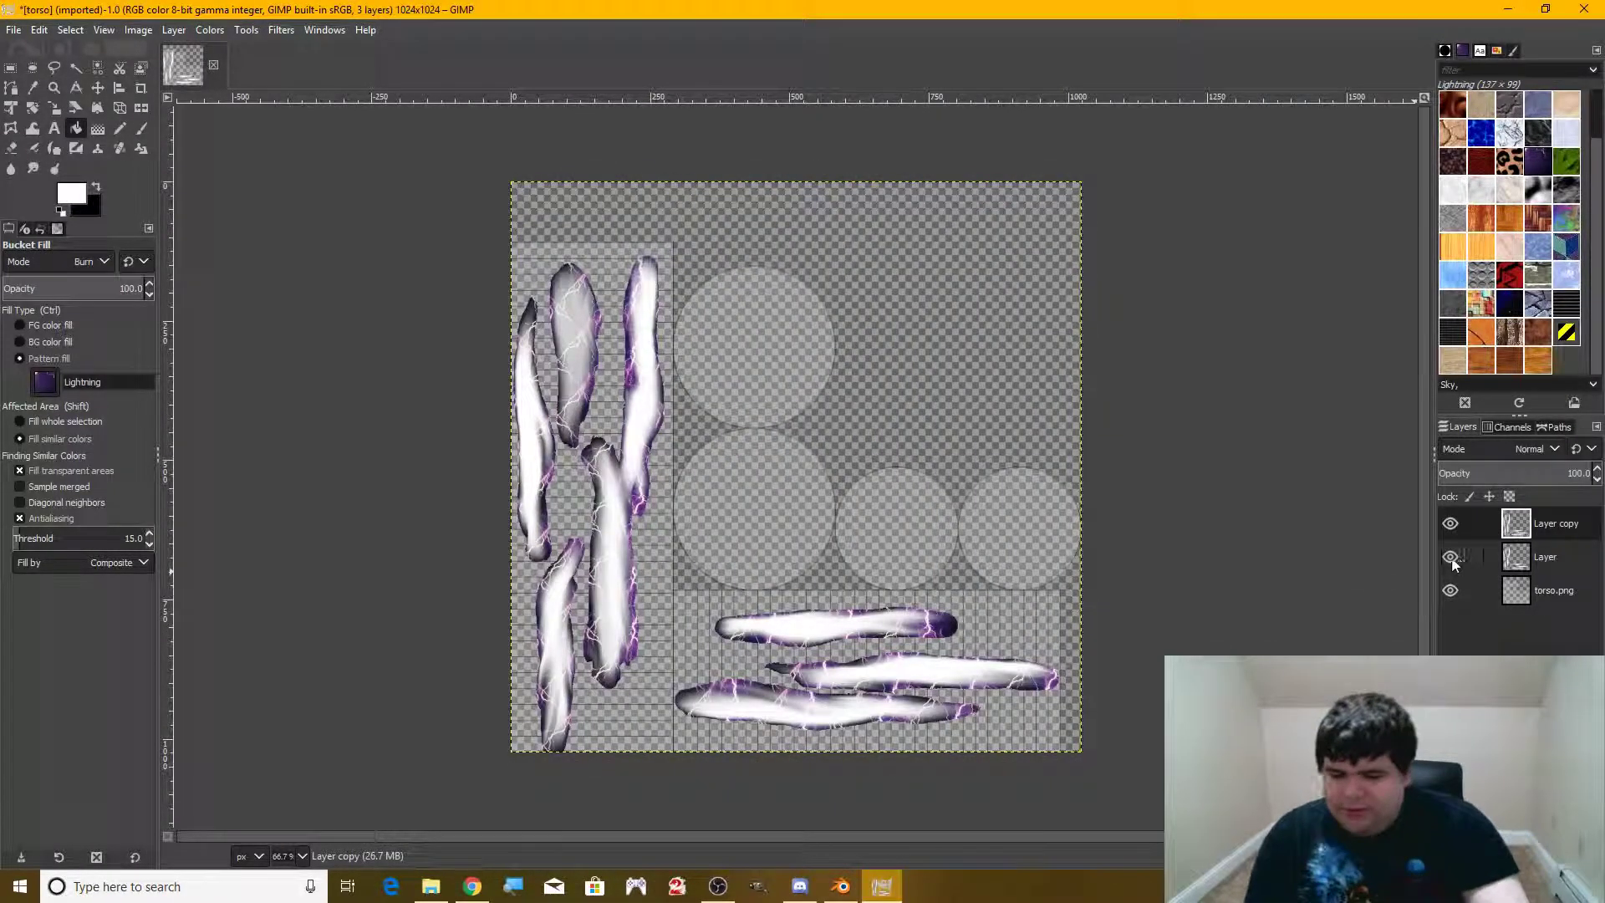
# Undo the Burn fills and try a Linear burn Lightning fill on the upper inner streak, undoing it as well
pyautogui.click(1450, 557)
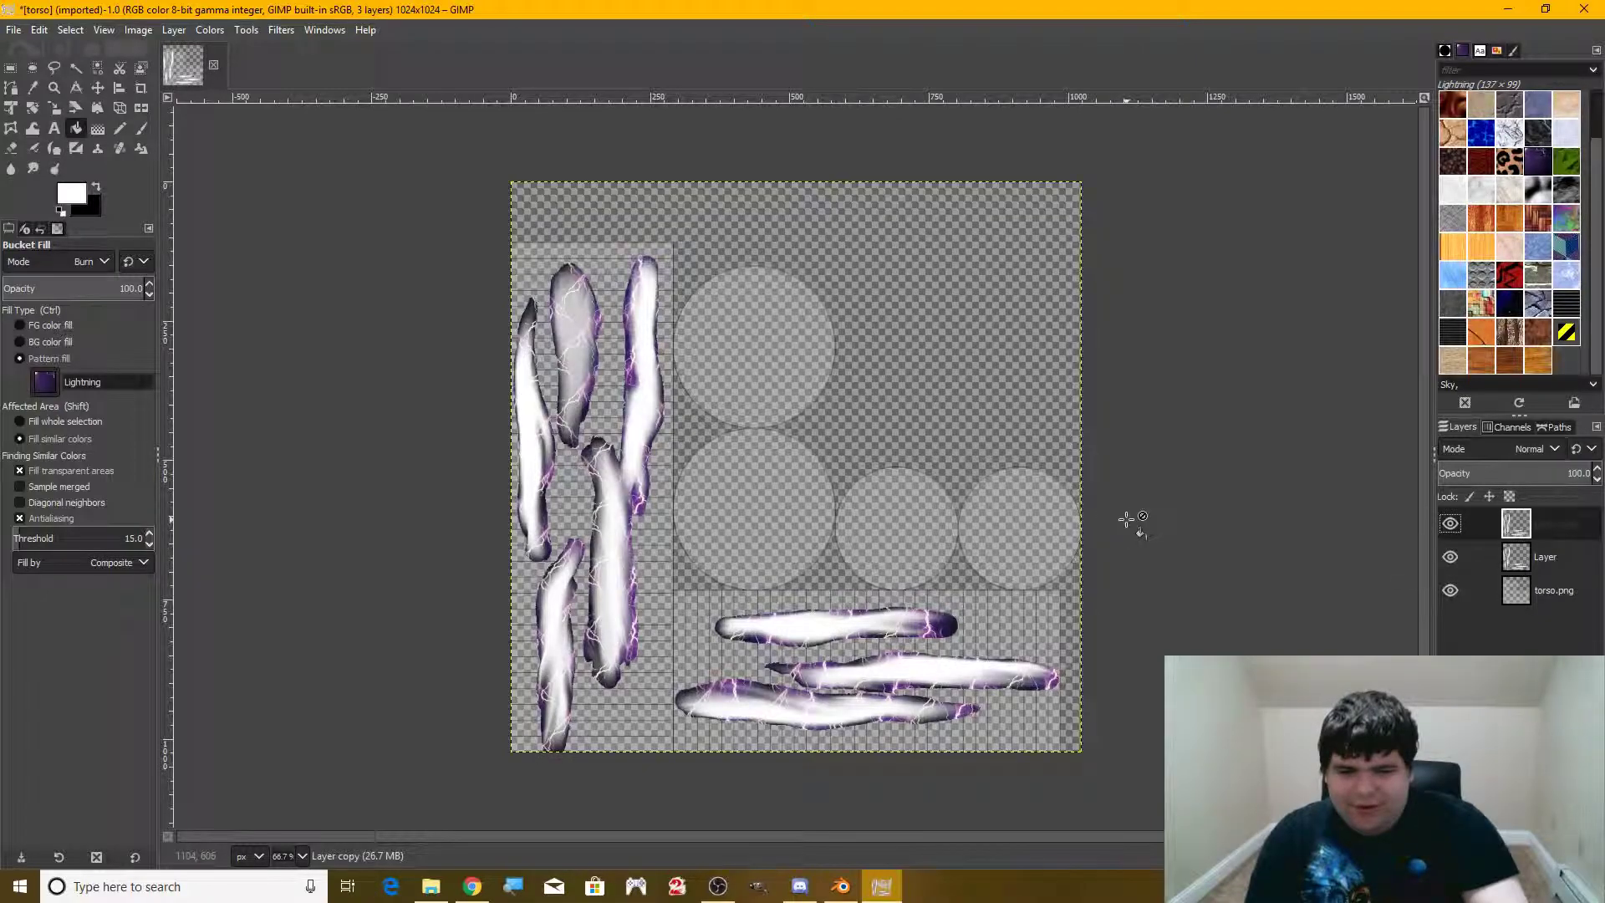
pyautogui.hotkey('ctrl', 'z')
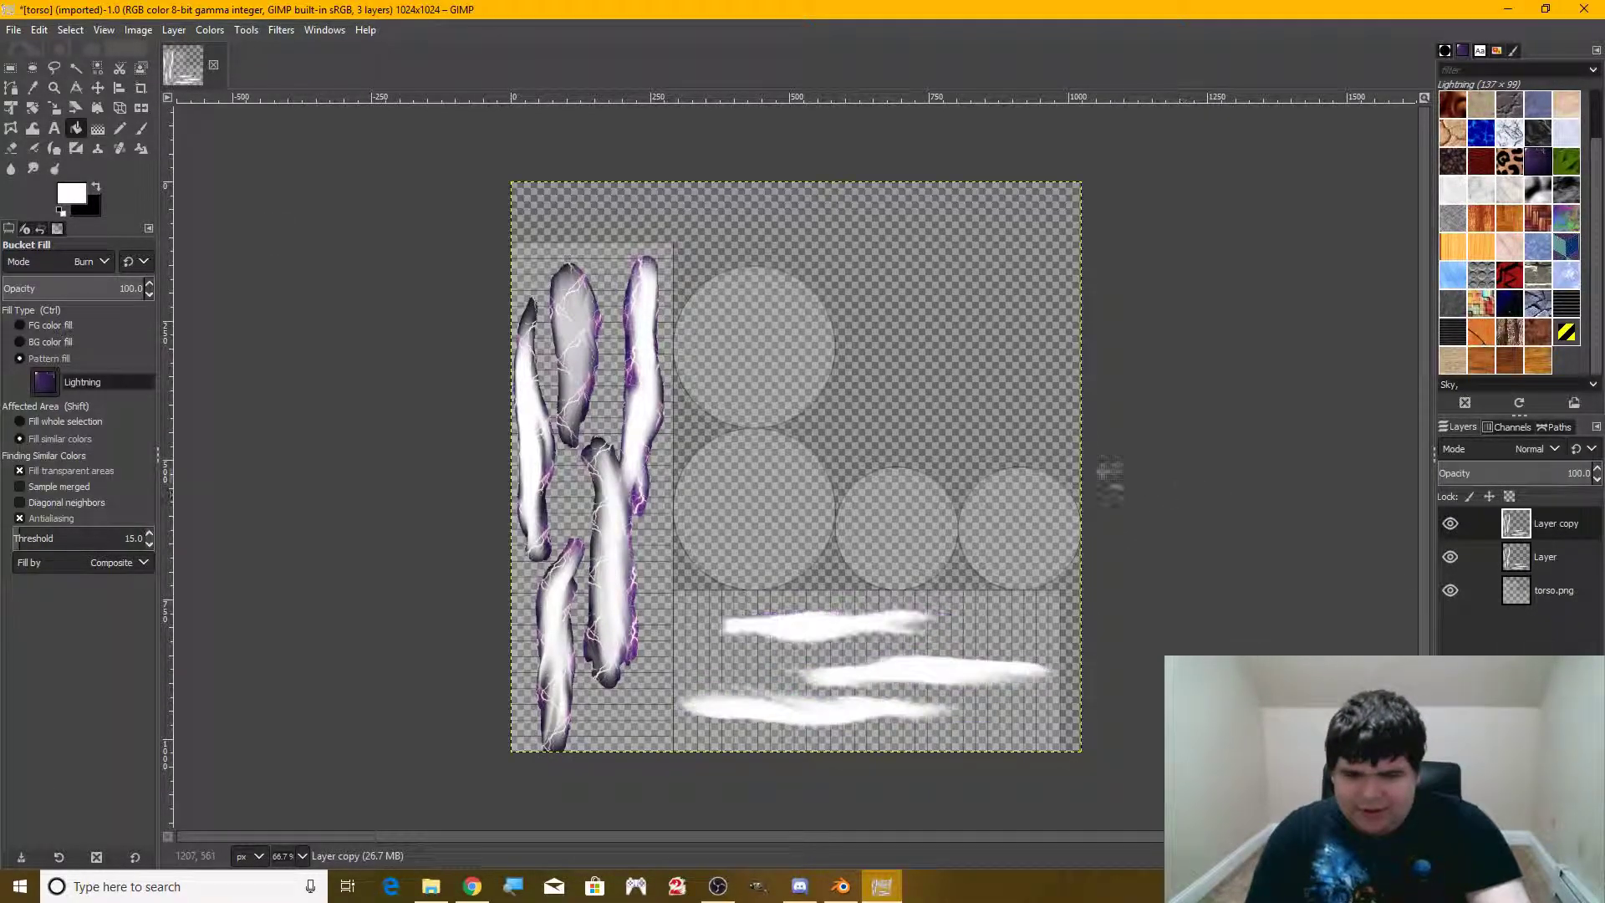
pyautogui.click(87, 261)
pyautogui.click(75, 282)
pyautogui.click(642, 323)
pyautogui.hotkey('ctrl', 'z')
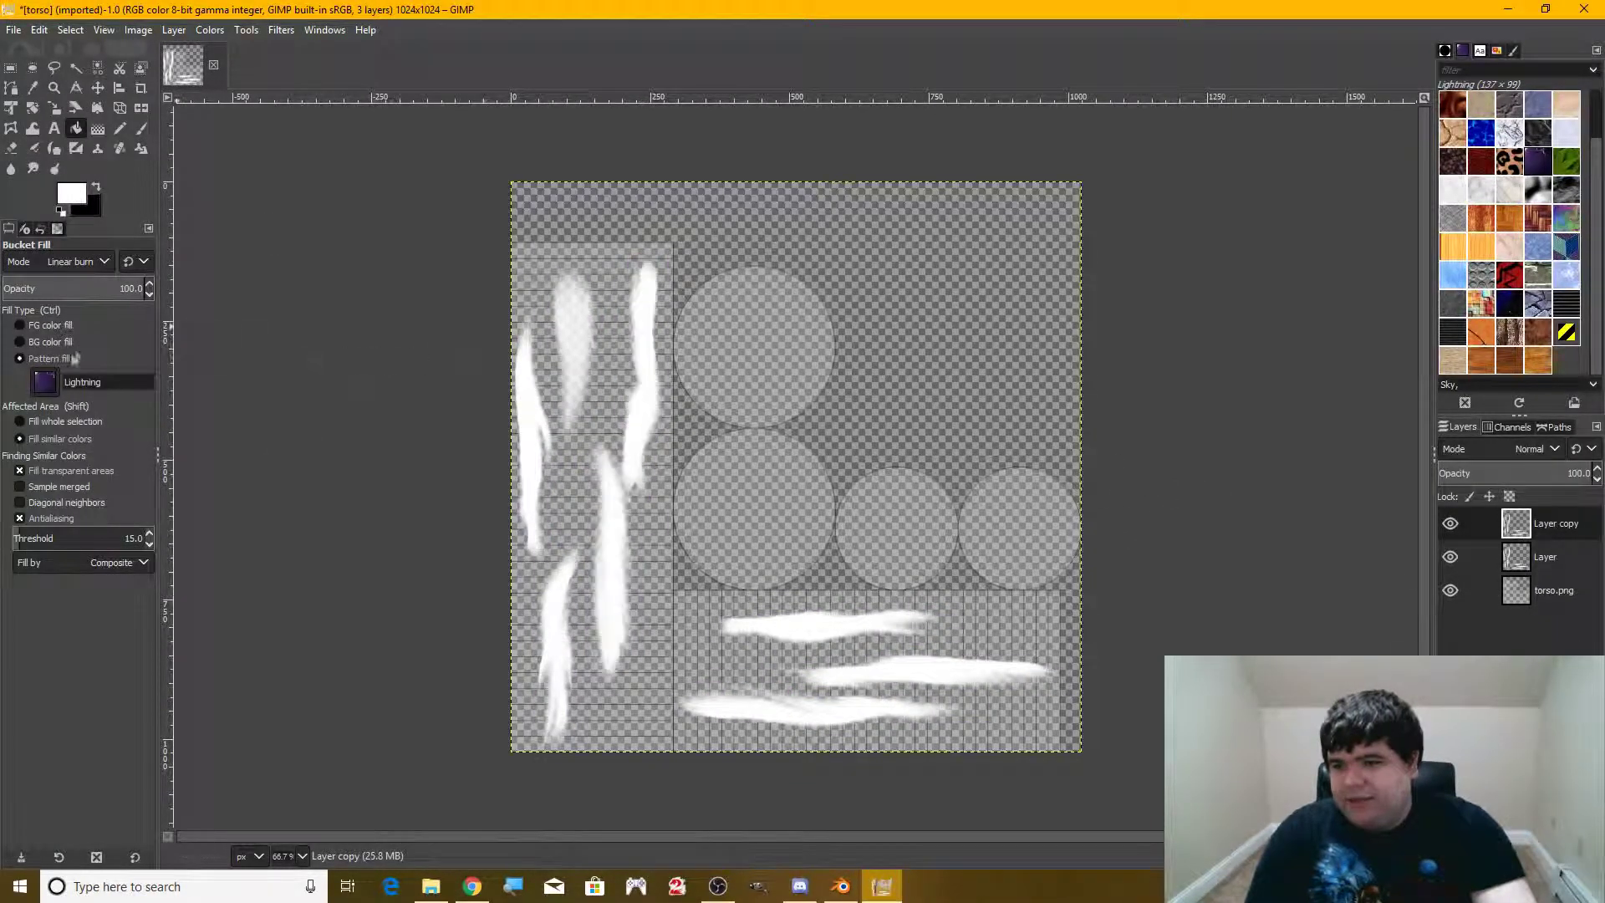
# Try Lightning fills on the upper vertical streaks in other blend modes, including Multiply and Darken only, undoing each one
pyautogui.click(93, 259)
pyautogui.click(87, 239)
pyautogui.click(637, 318)
pyautogui.hotkey('ctrl', 'z')
pyautogui.click(94, 261)
pyautogui.click(89, 243)
pyautogui.click(637, 317)
pyautogui.hotkey('ctrl', 'z')
pyautogui.click(94, 260)
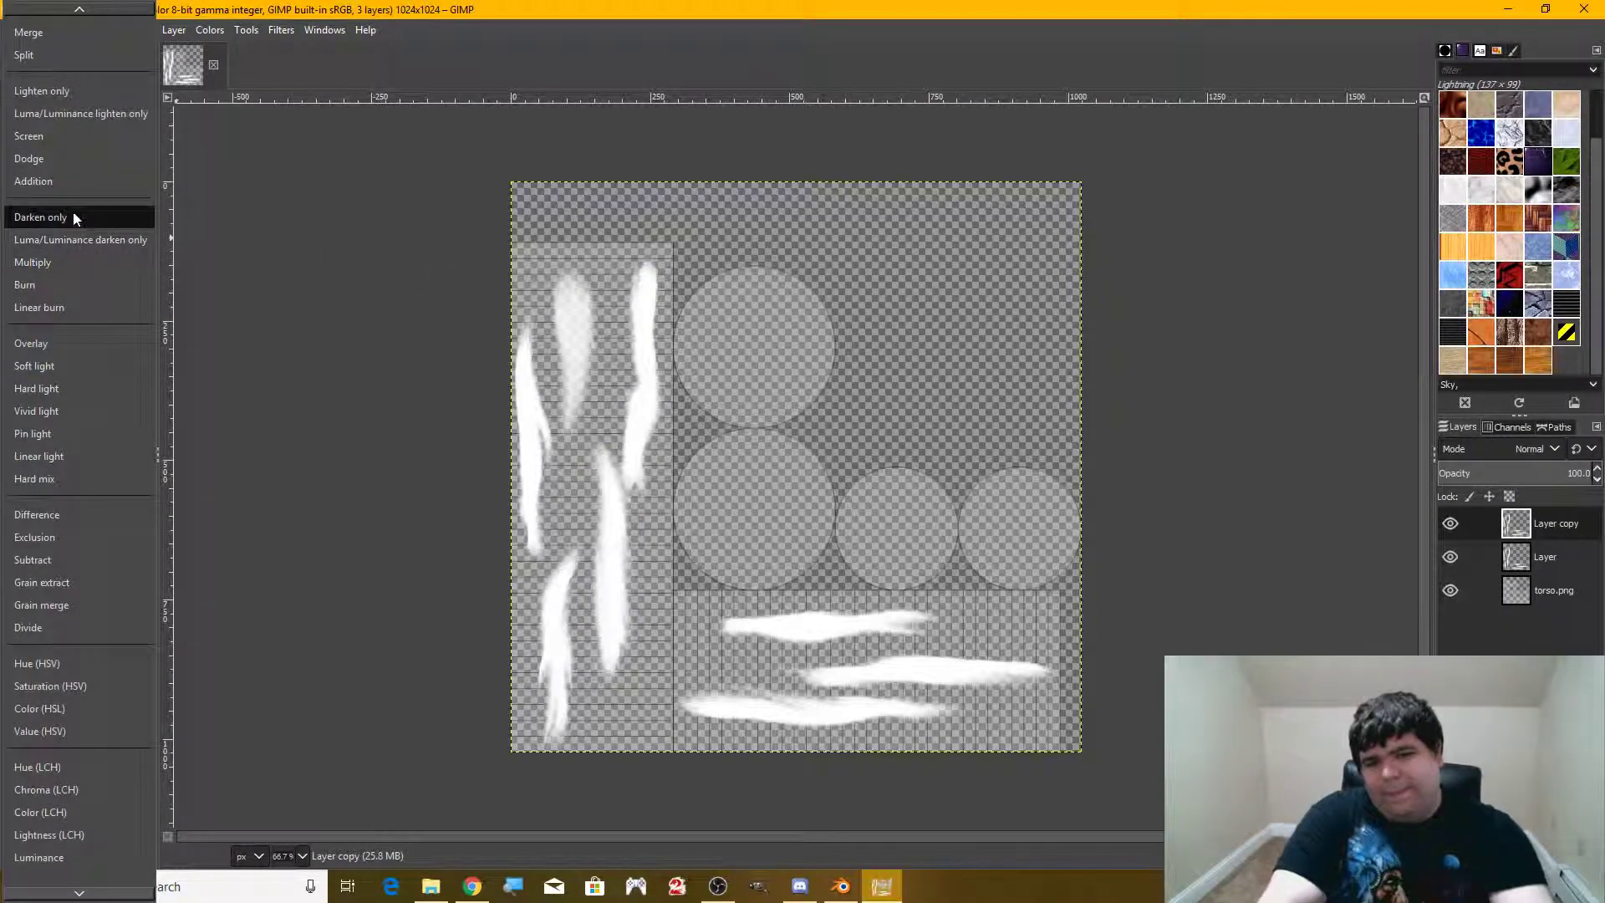
pyautogui.click(72, 215)
pyautogui.click(552, 315)
pyautogui.hotkey('ctrl', 'z')
# Set the fill mode to Burn with opacity 98, and try a Lightning fill at threshold 161.9 on the inner streaks, undoing it
pyautogui.click(95, 260)
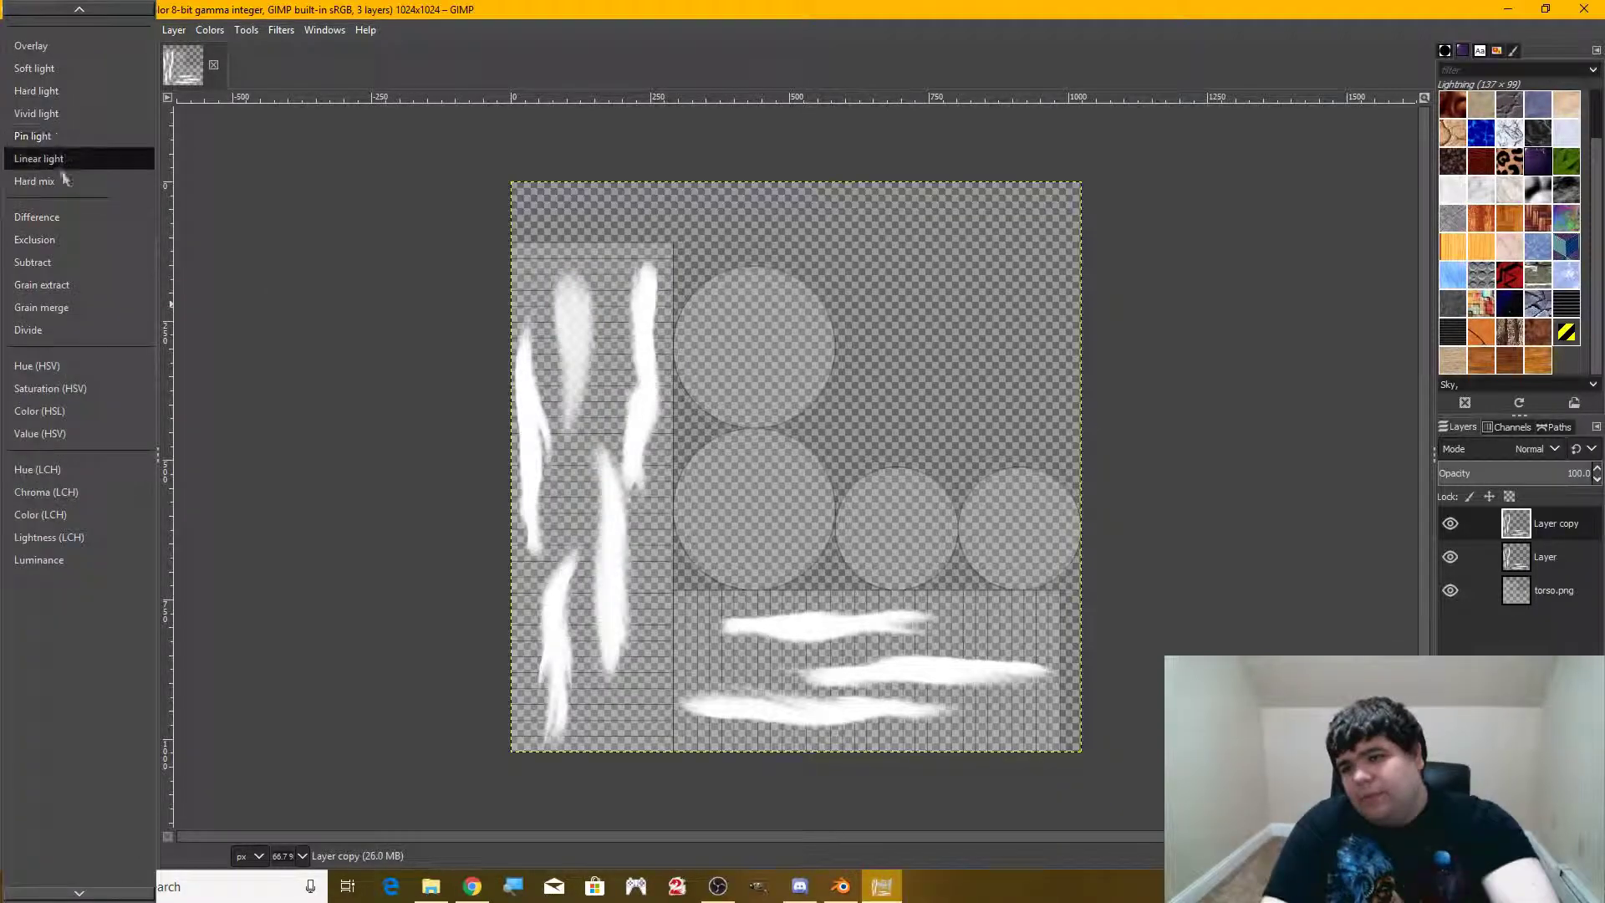
pyautogui.scroll(2, 78, 167)
pyautogui.click(77, 92)
pyautogui.click(142, 290)
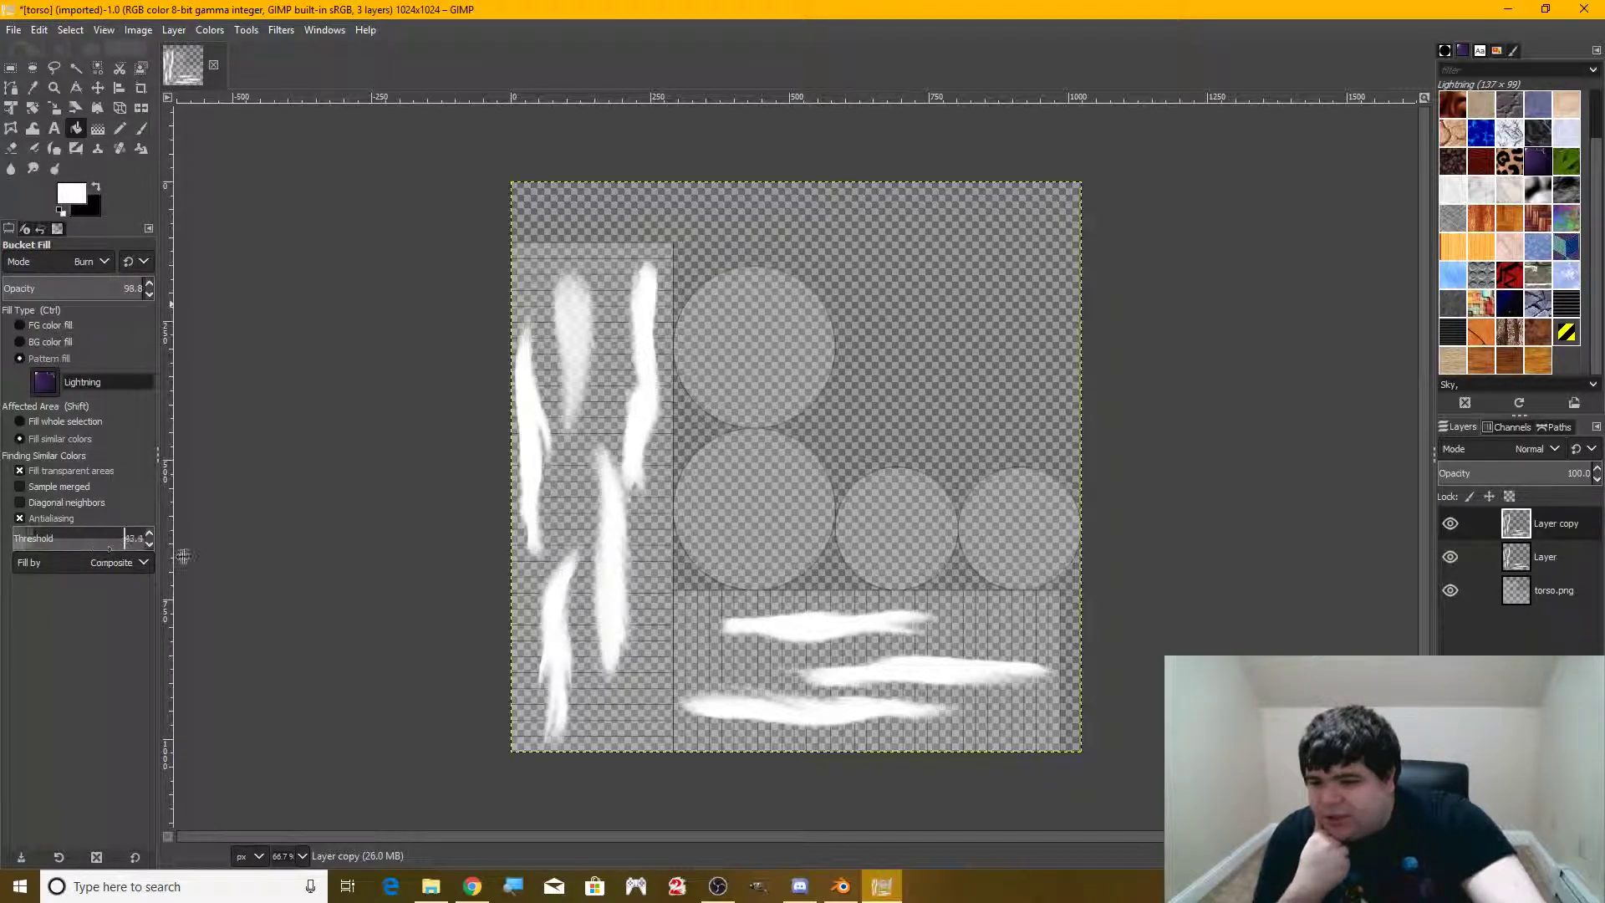
pyautogui.click(648, 305)
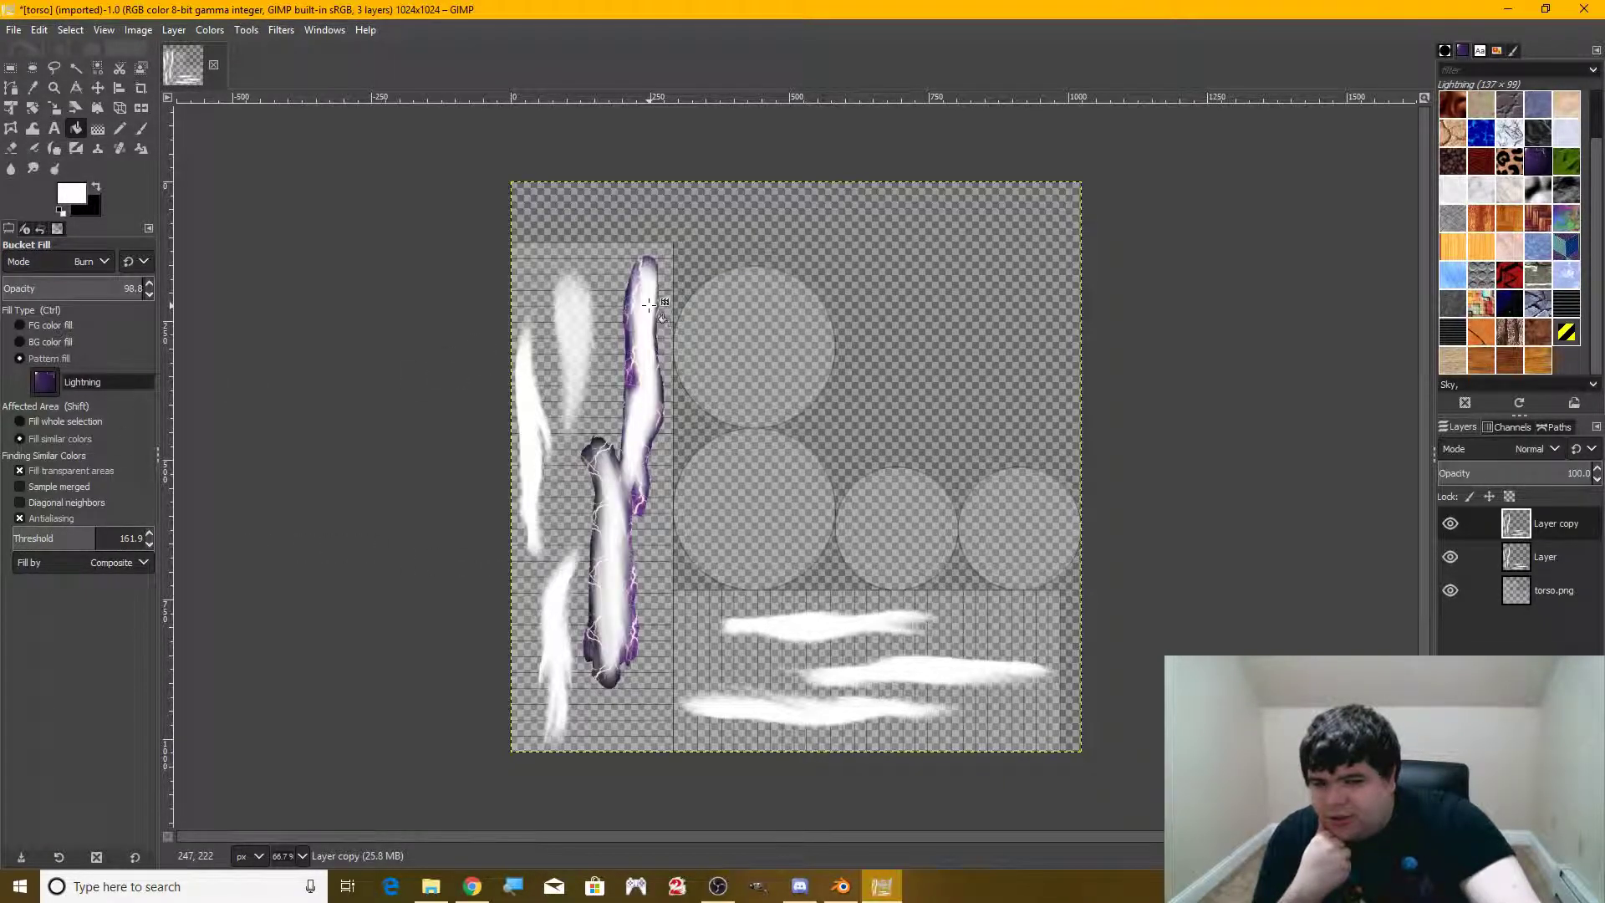
pyautogui.hotkey('ctrl', 'z')
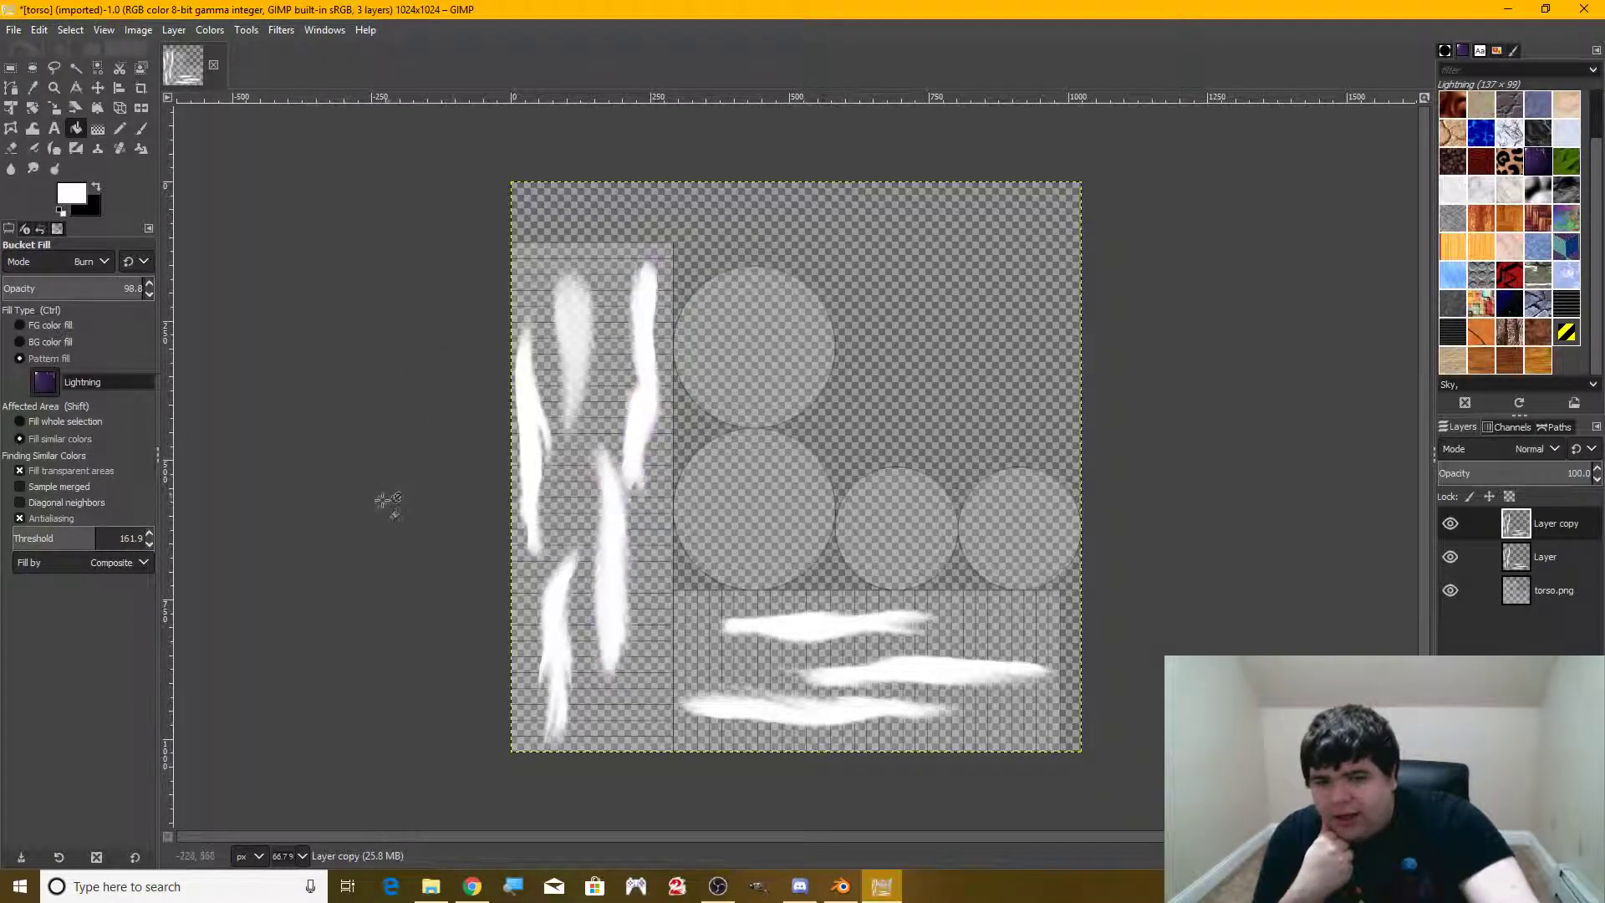
# Set the bucket fill to match by Alpha with threshold 56.5, and show the middle layer again
pyautogui.click(95, 543)
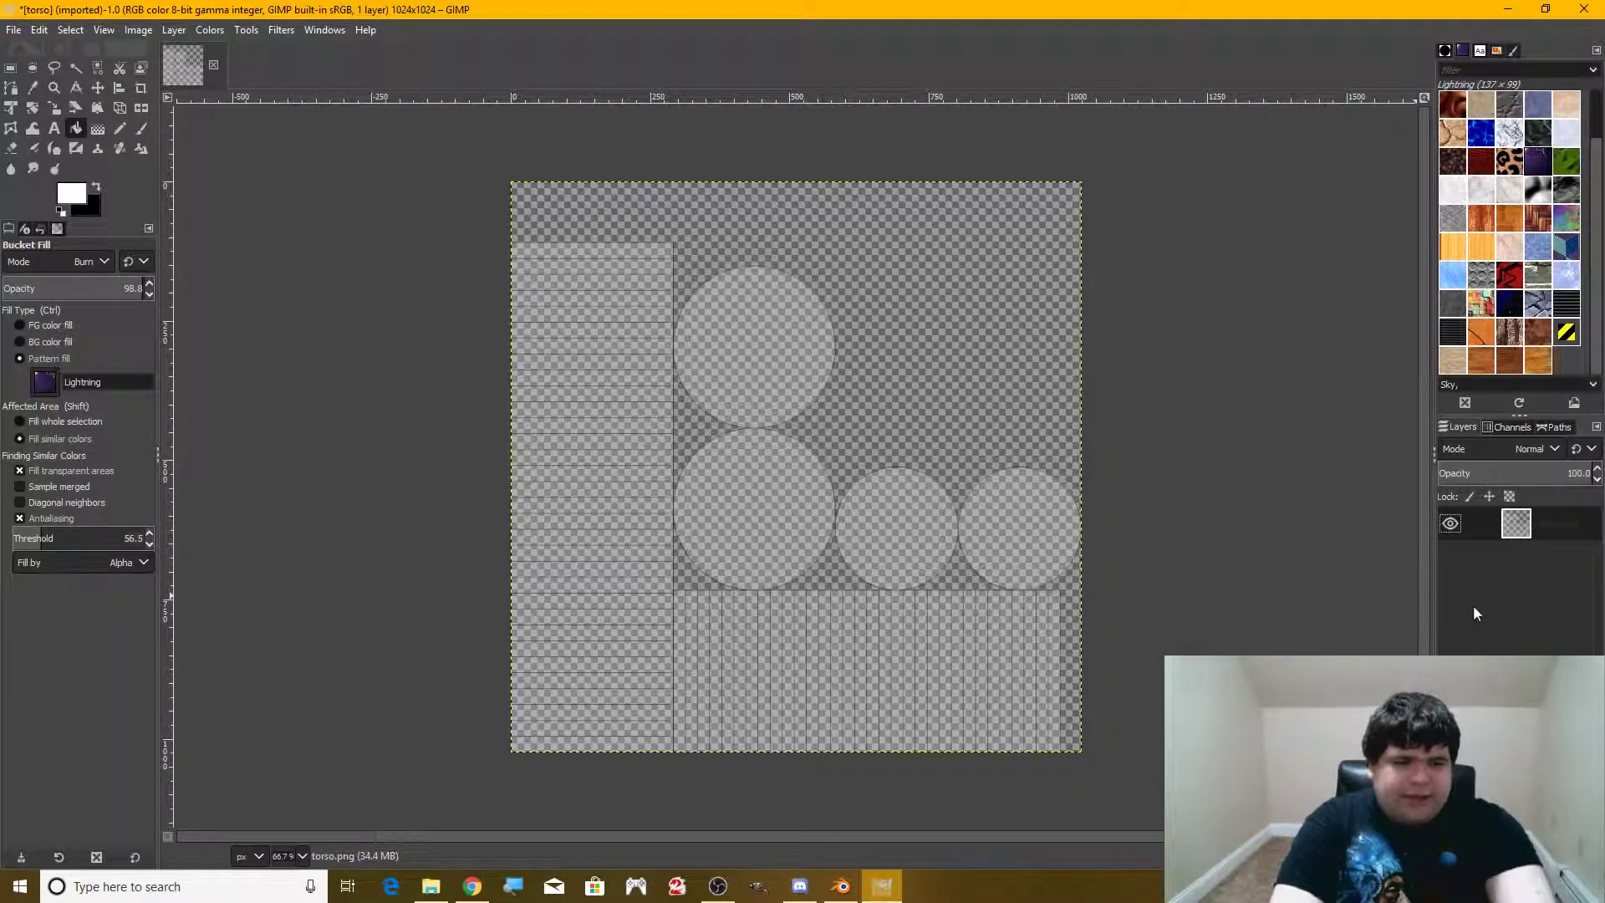
pyautogui.hotkey('ctrl', 'z')
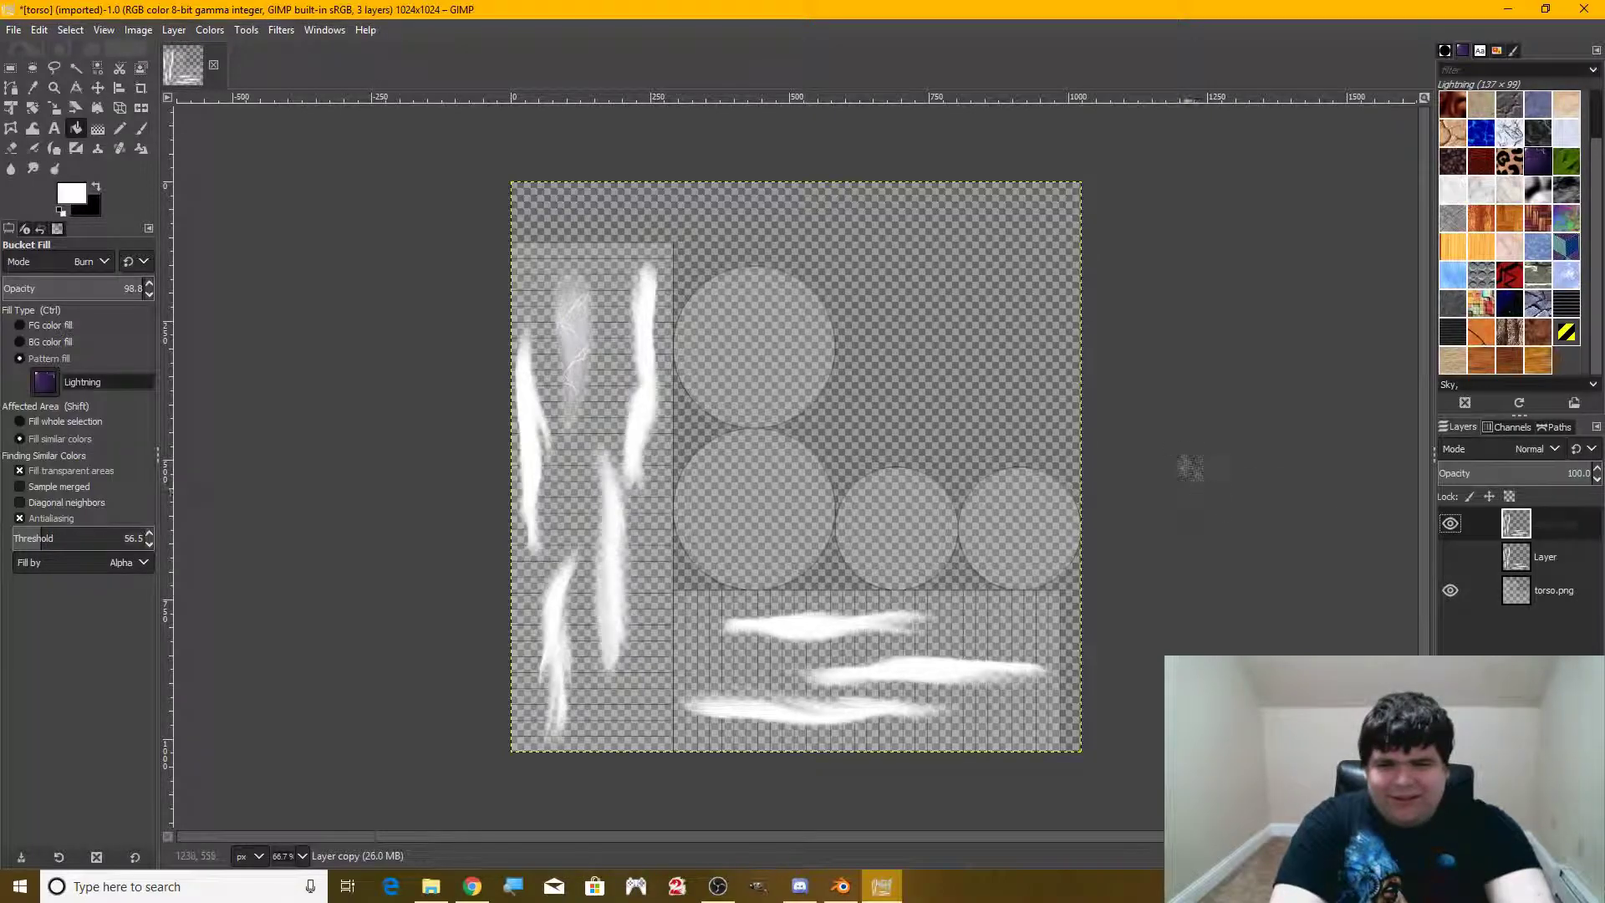
pyautogui.click(1450, 557)
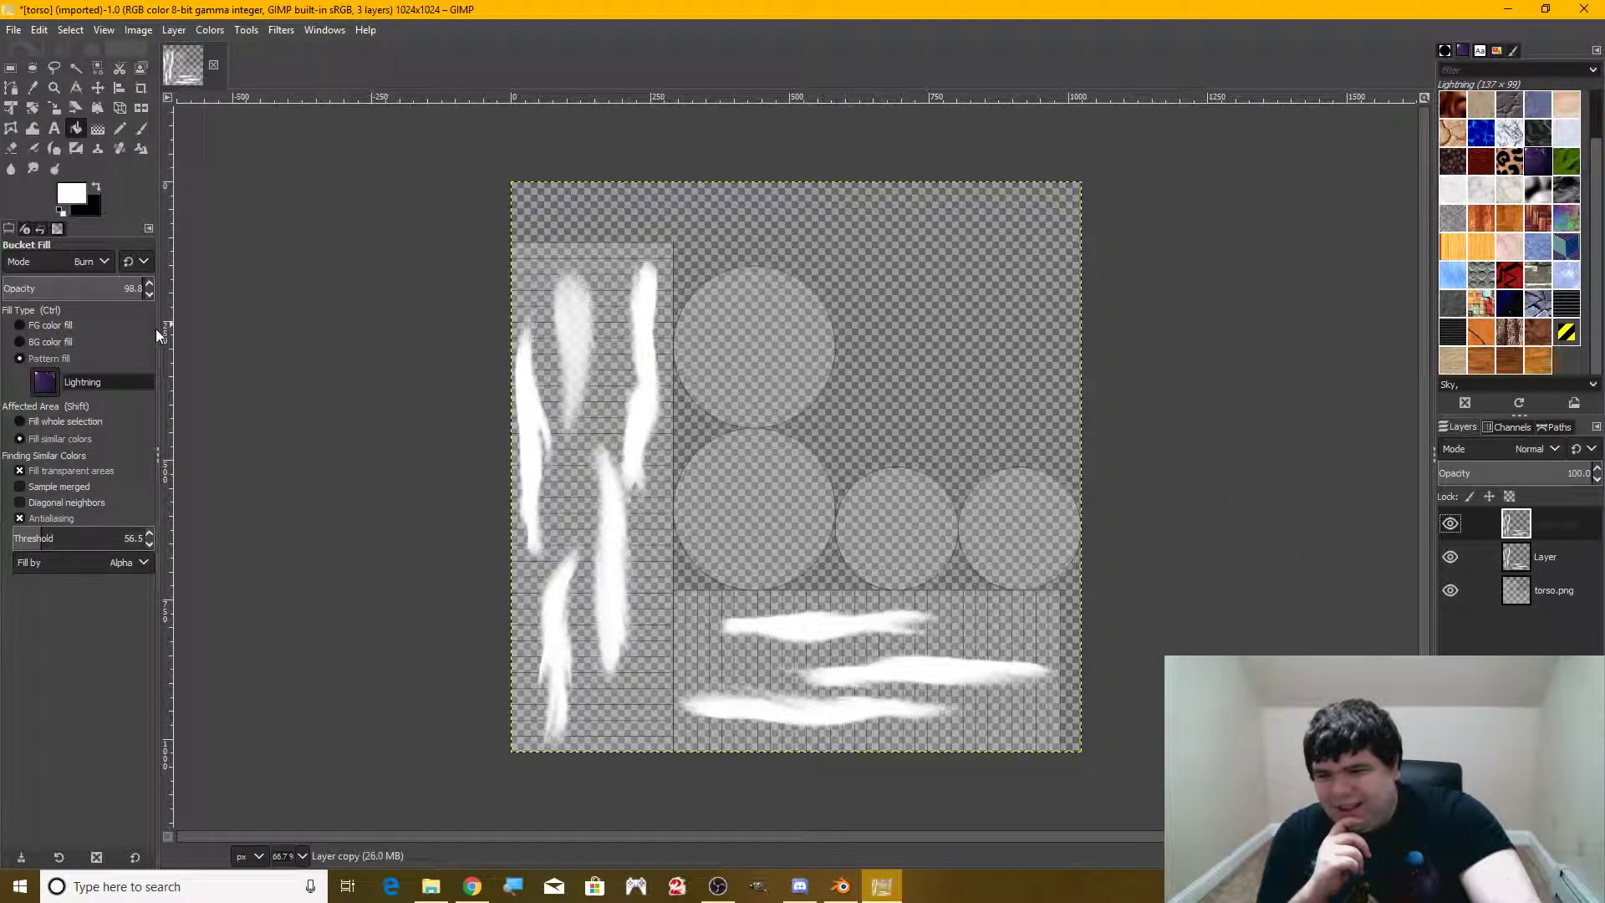
# Set the fill threshold to 150.8 and apply the Burn-mode Lightning pattern to the vertical streaks and the upper horizontal streak
pyautogui.moveTo(21, 536); pyautogui.dragTo(89, 536)
pyautogui.click(583, 327)
pyautogui.click(531, 412)
pyautogui.click(560, 589)
pyautogui.click(744, 628)
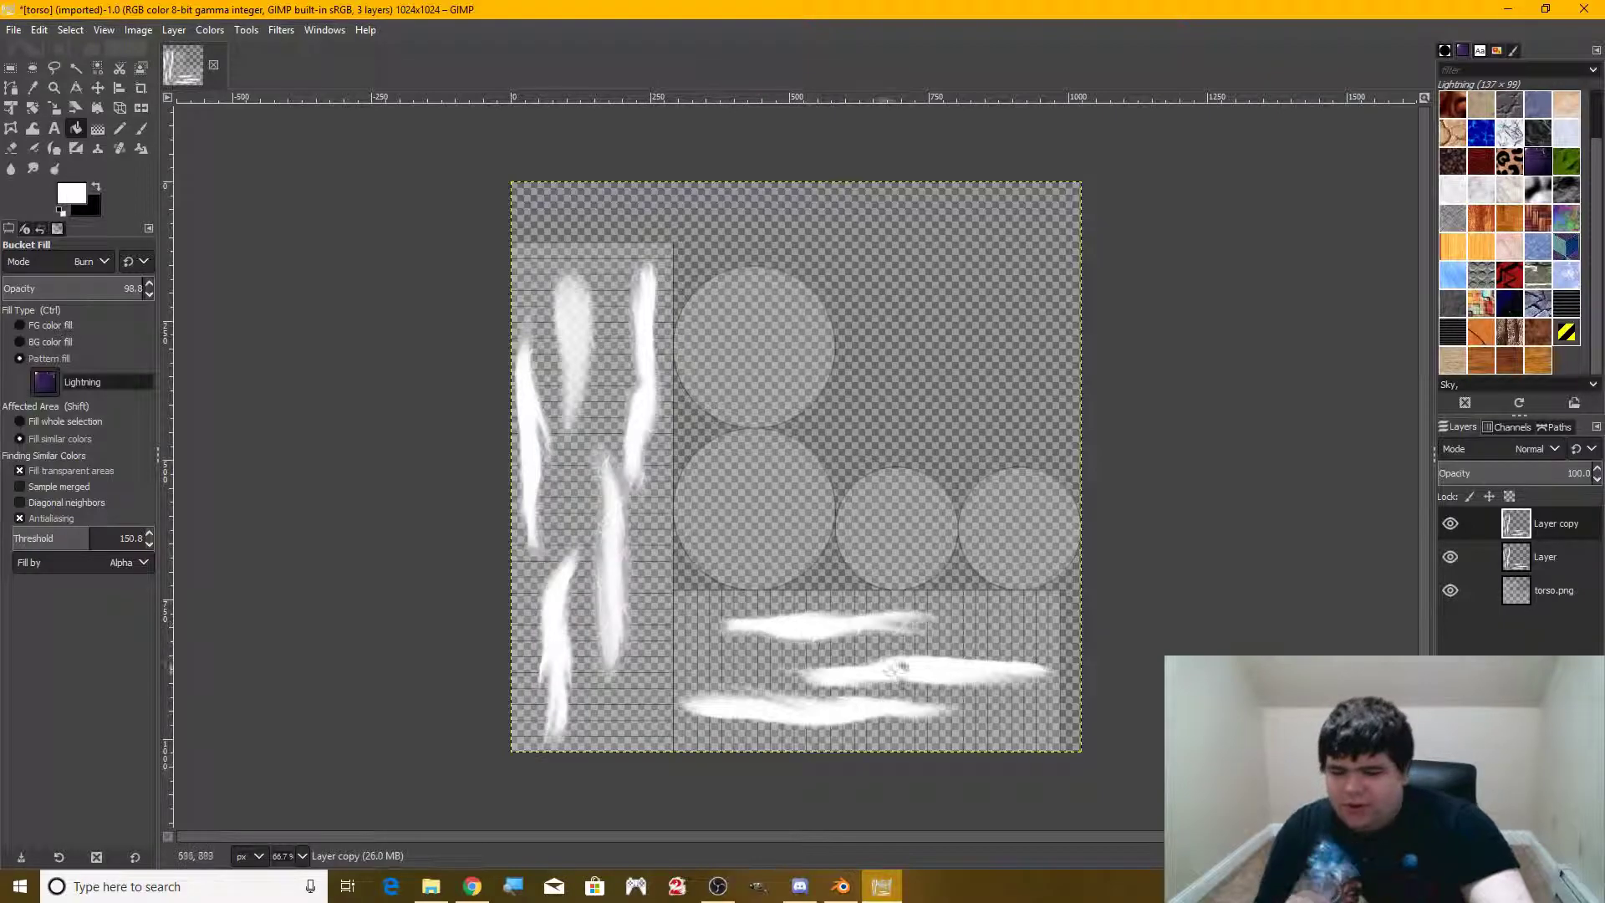
pyautogui.click(575, 326)
# Try lower thresholds for the Lightning fill on the faint upper streak of the tall island, undoing each attempt
pyautogui.moveTo(76, 536); pyautogui.dragTo(23, 536)
pyautogui.click(578, 319)
pyautogui.hotkey('ctrl', 'z')
pyautogui.click(23, 538)
pyautogui.click(573, 330)
pyautogui.hotkey('ctrl', 'z')
# Test one more low-threshold Lightning fill on the faint upper streak, and set the threshold to 48.5
pyautogui.click(19, 537)
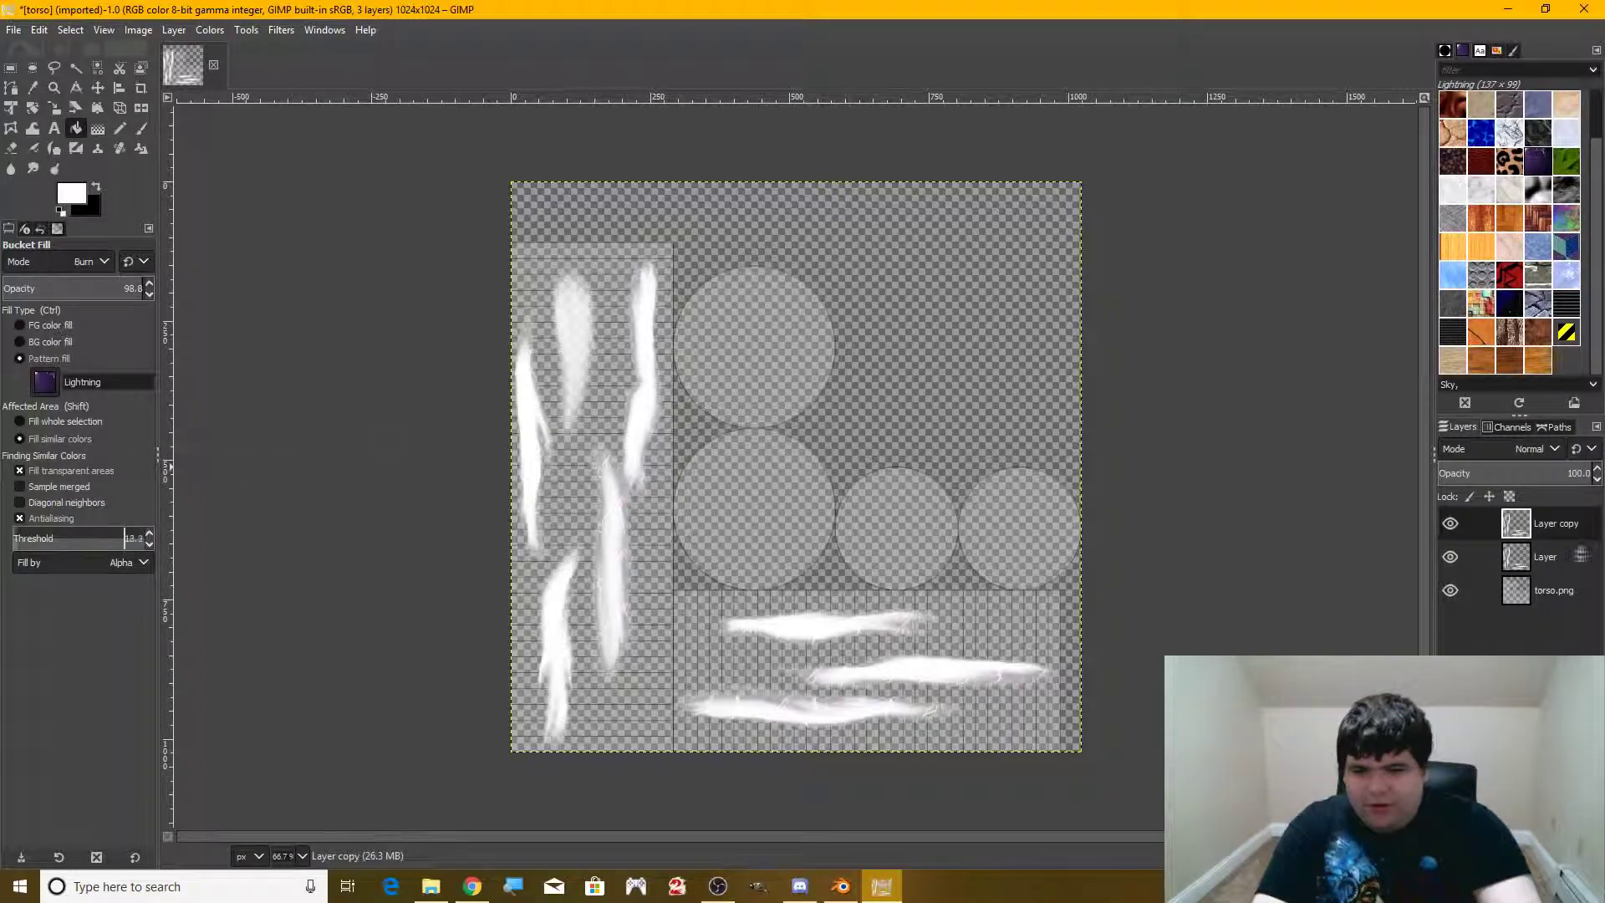
pyautogui.click(574, 330)
pyautogui.click(23, 537)
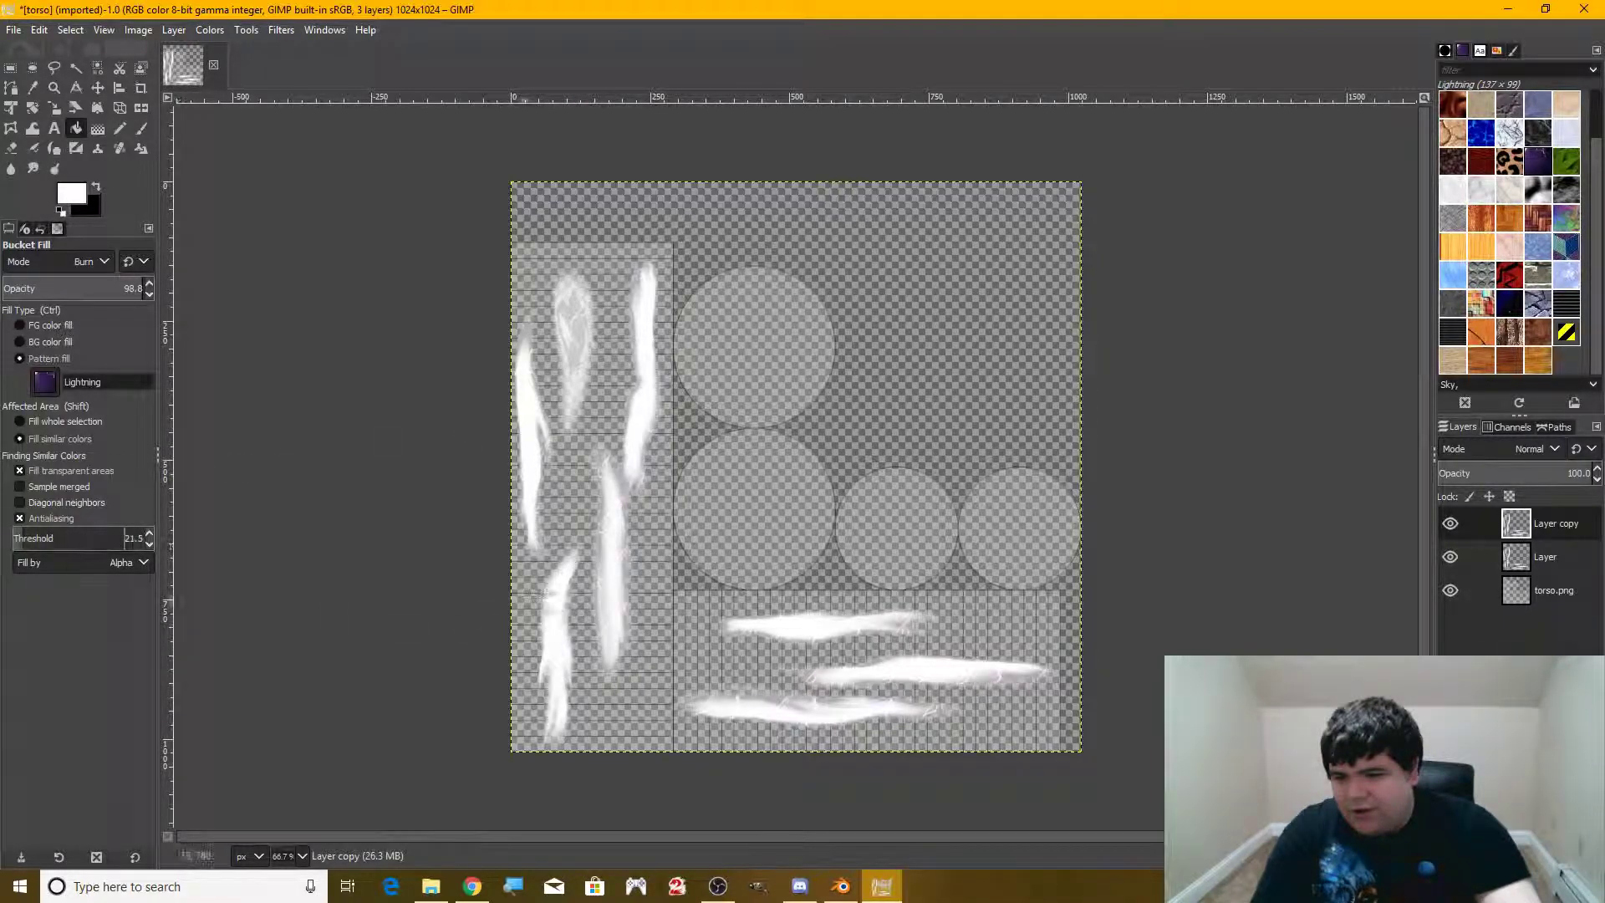
pyautogui.click(31, 536)
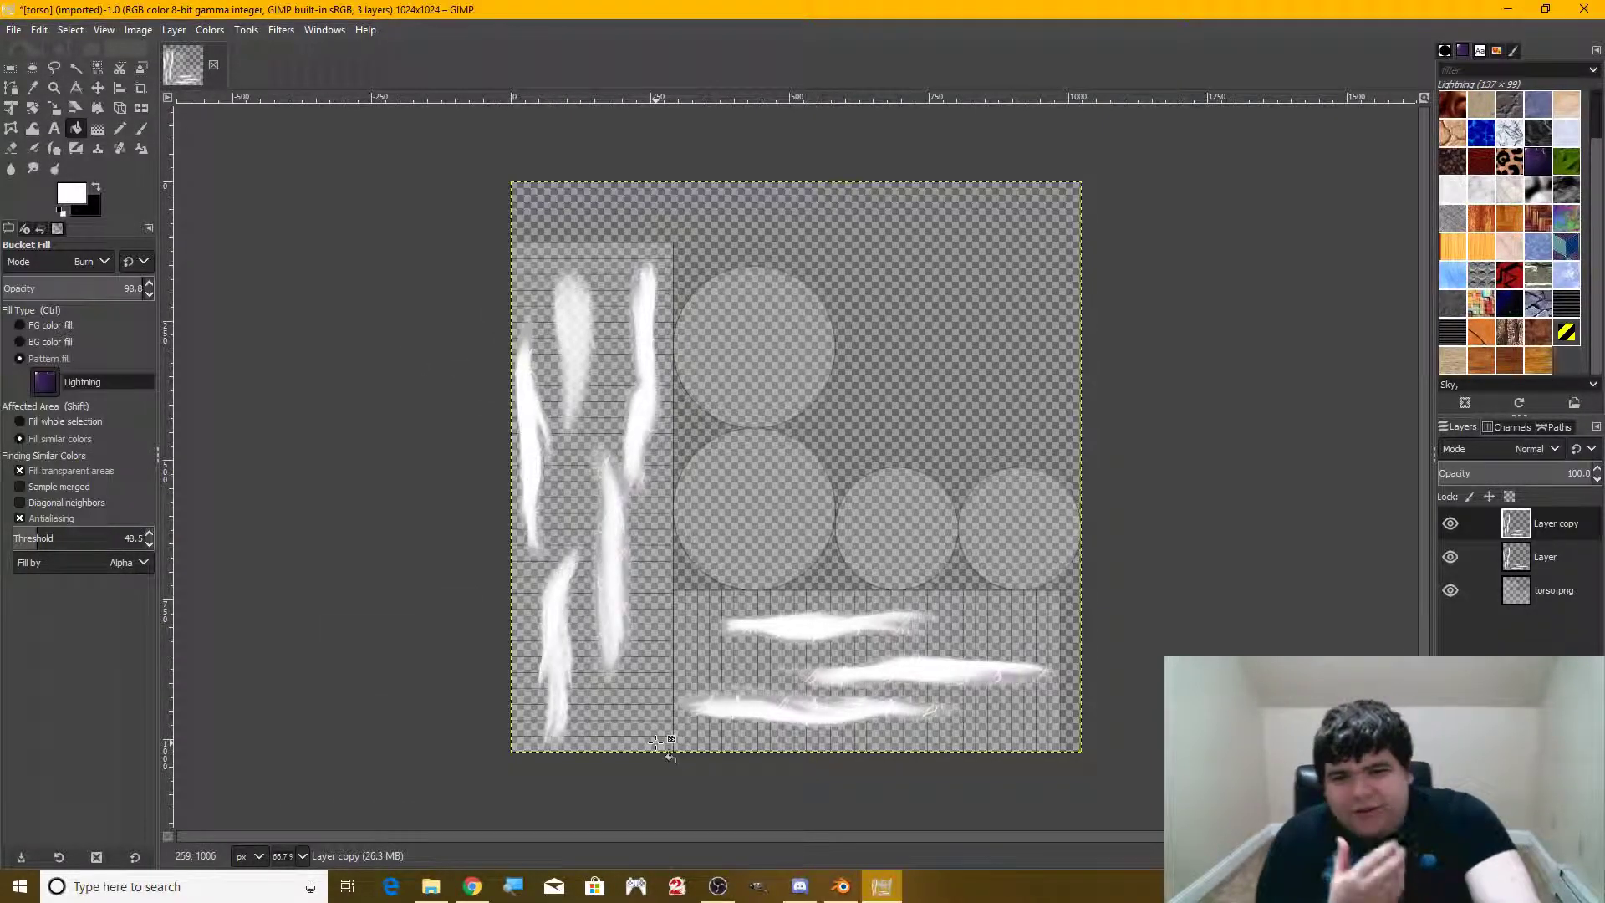
# Hide the middle layer and the torso.png layout layer, and save the project as torso.xcf in Documents
pyautogui.click(1451, 557)
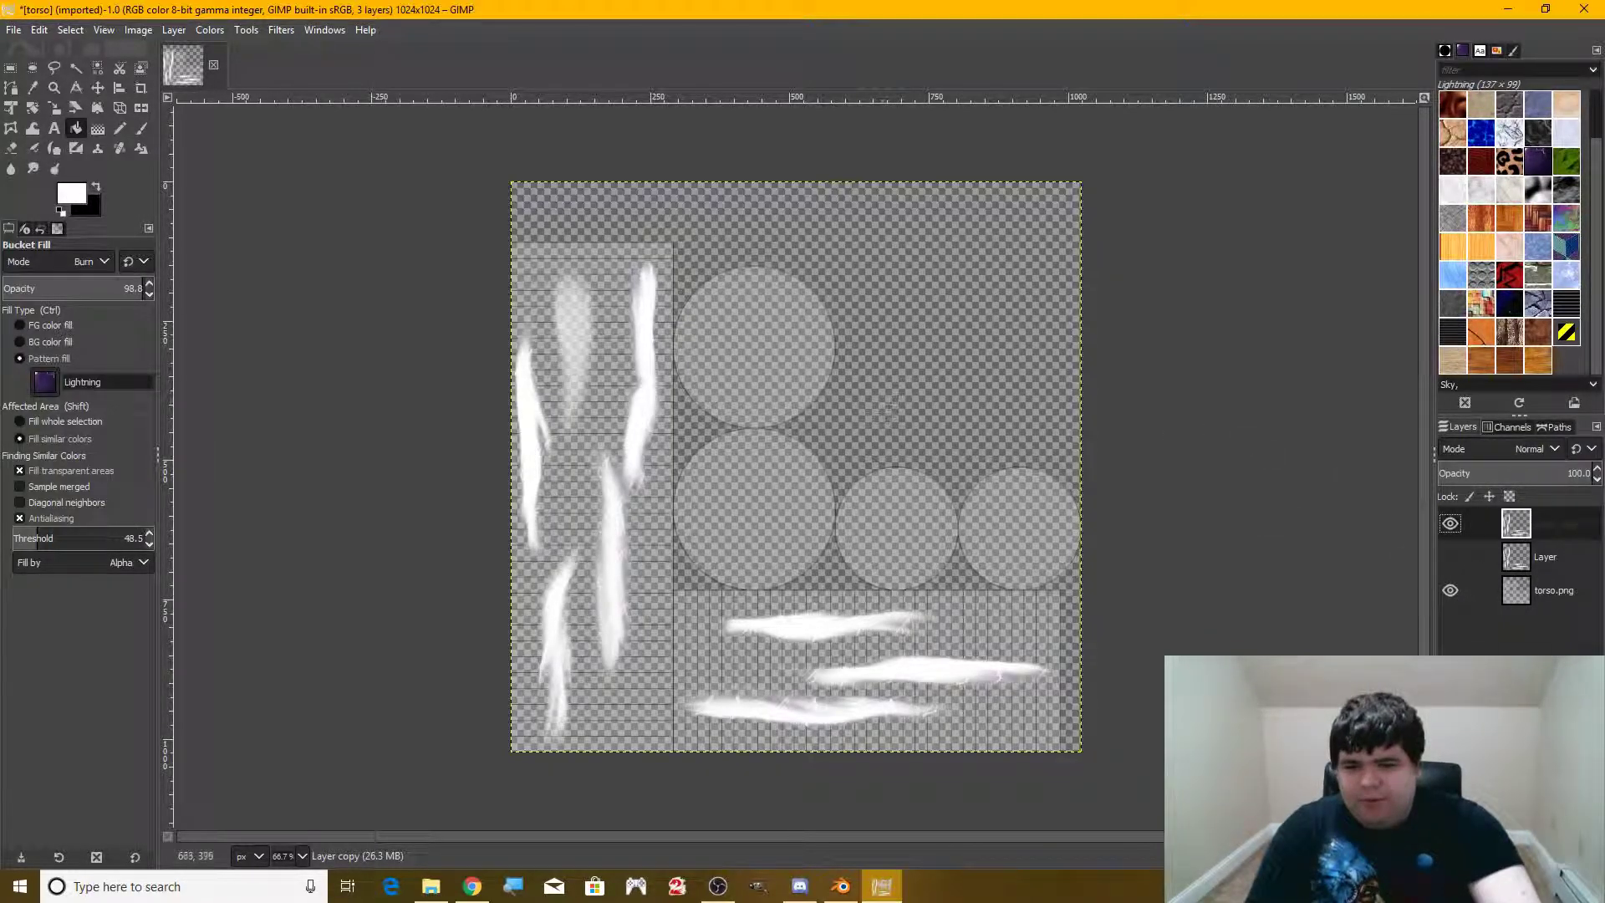
pyautogui.click(1452, 591)
pyautogui.click(13, 29)
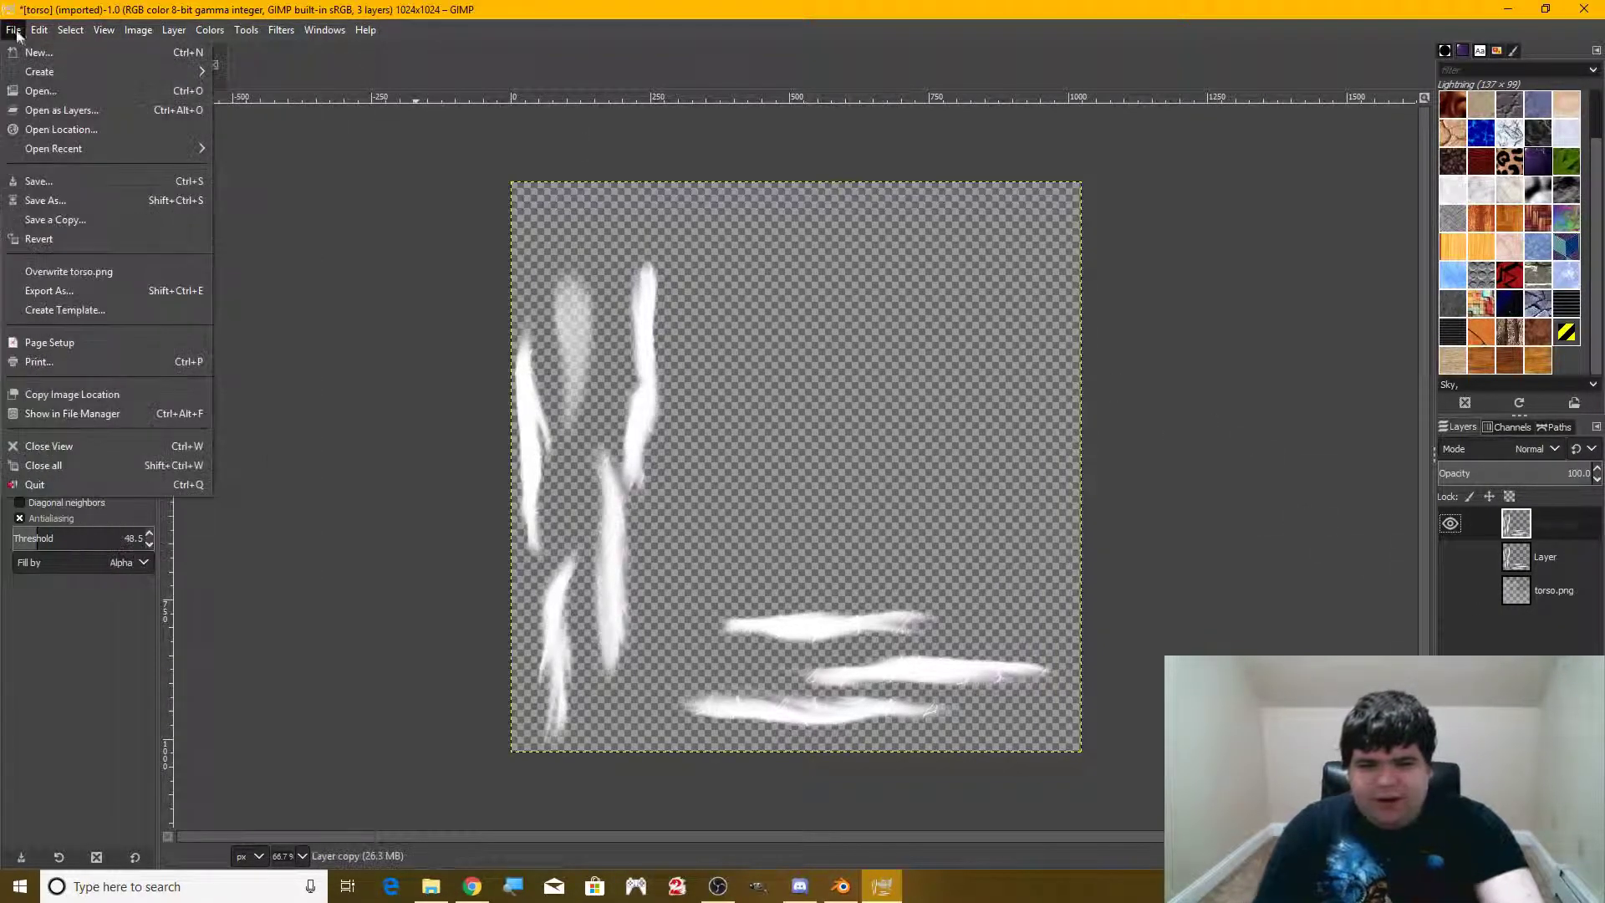
pyautogui.click(78, 193)
pyautogui.click(923, 561)
# Export the visible painted layer to Documents as Lightningtorso.png
pyautogui.click(13, 30)
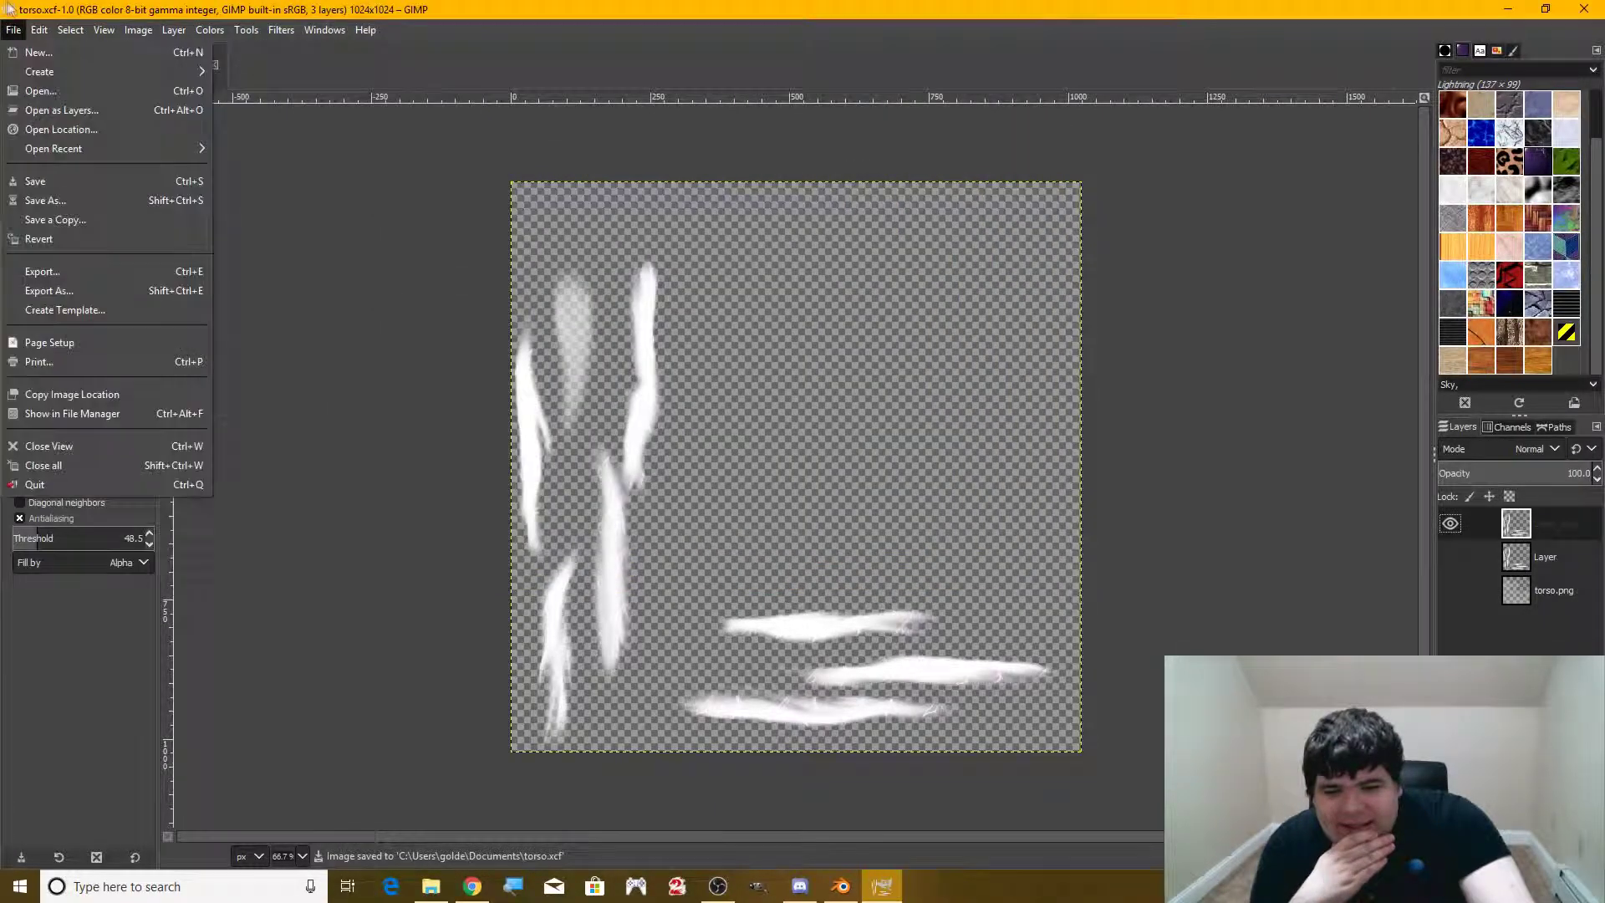
pyautogui.click(50, 306)
pyautogui.click(683, 569)
pyautogui.click(523, 384)
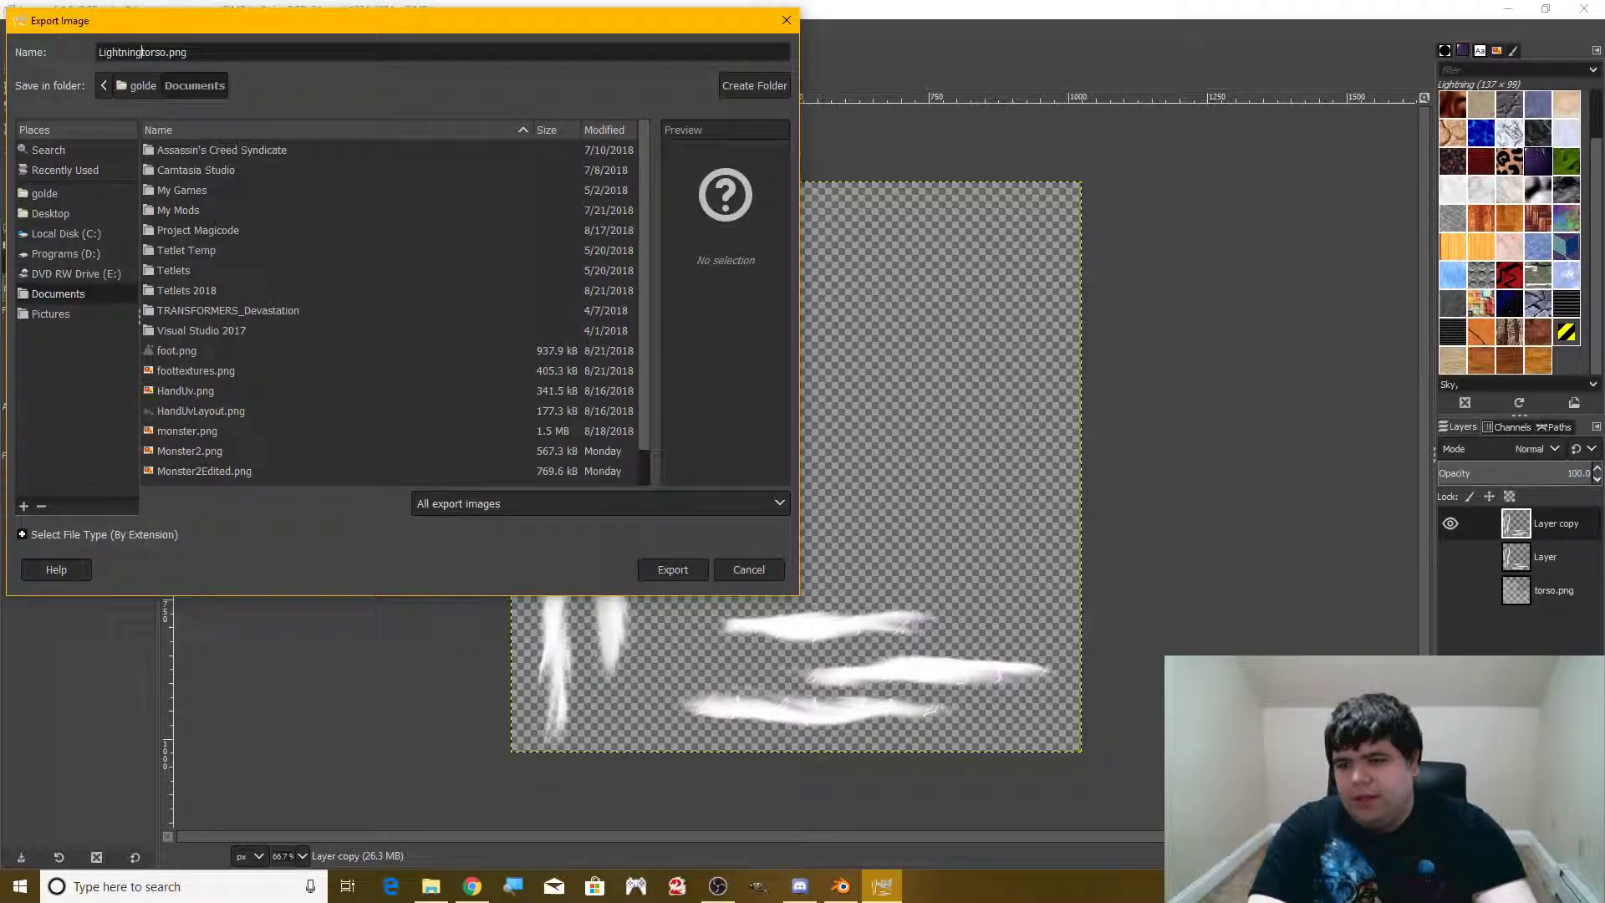
pyautogui.press('Return')
pyautogui.click(805, 617)
# Switch to Blender, return the cylinder to Object Mode, and change the viewport shading mode
pyautogui.moveTo(717, 886)
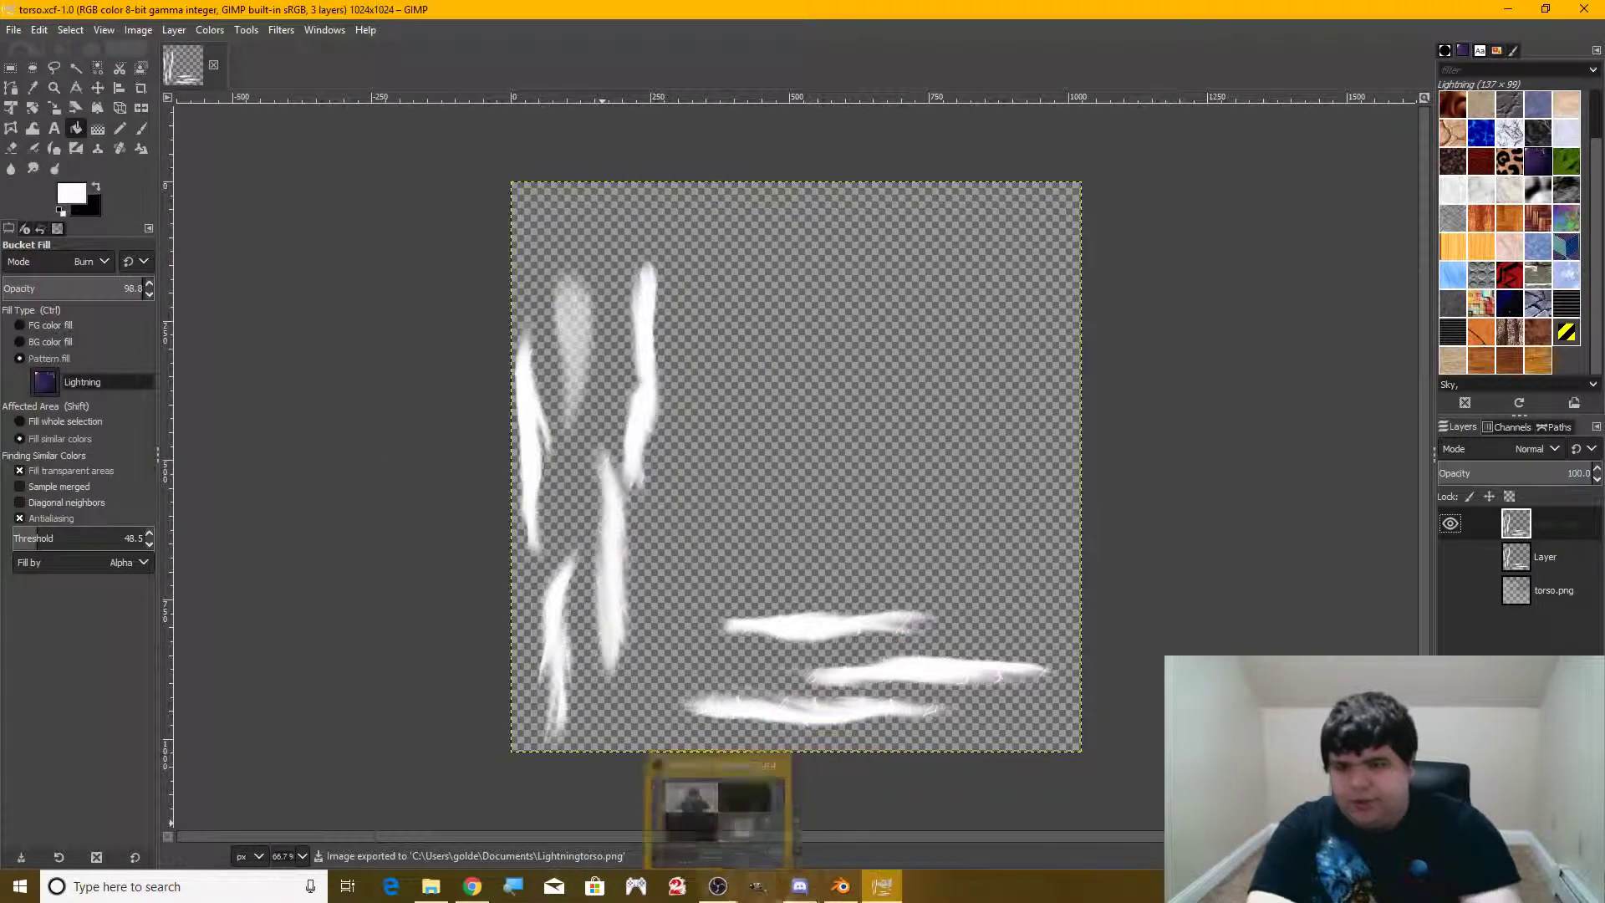
pyautogui.click(841, 886)
pyautogui.press('Tab')
pyautogui.click(951, 776)
pyautogui.click(987, 701)
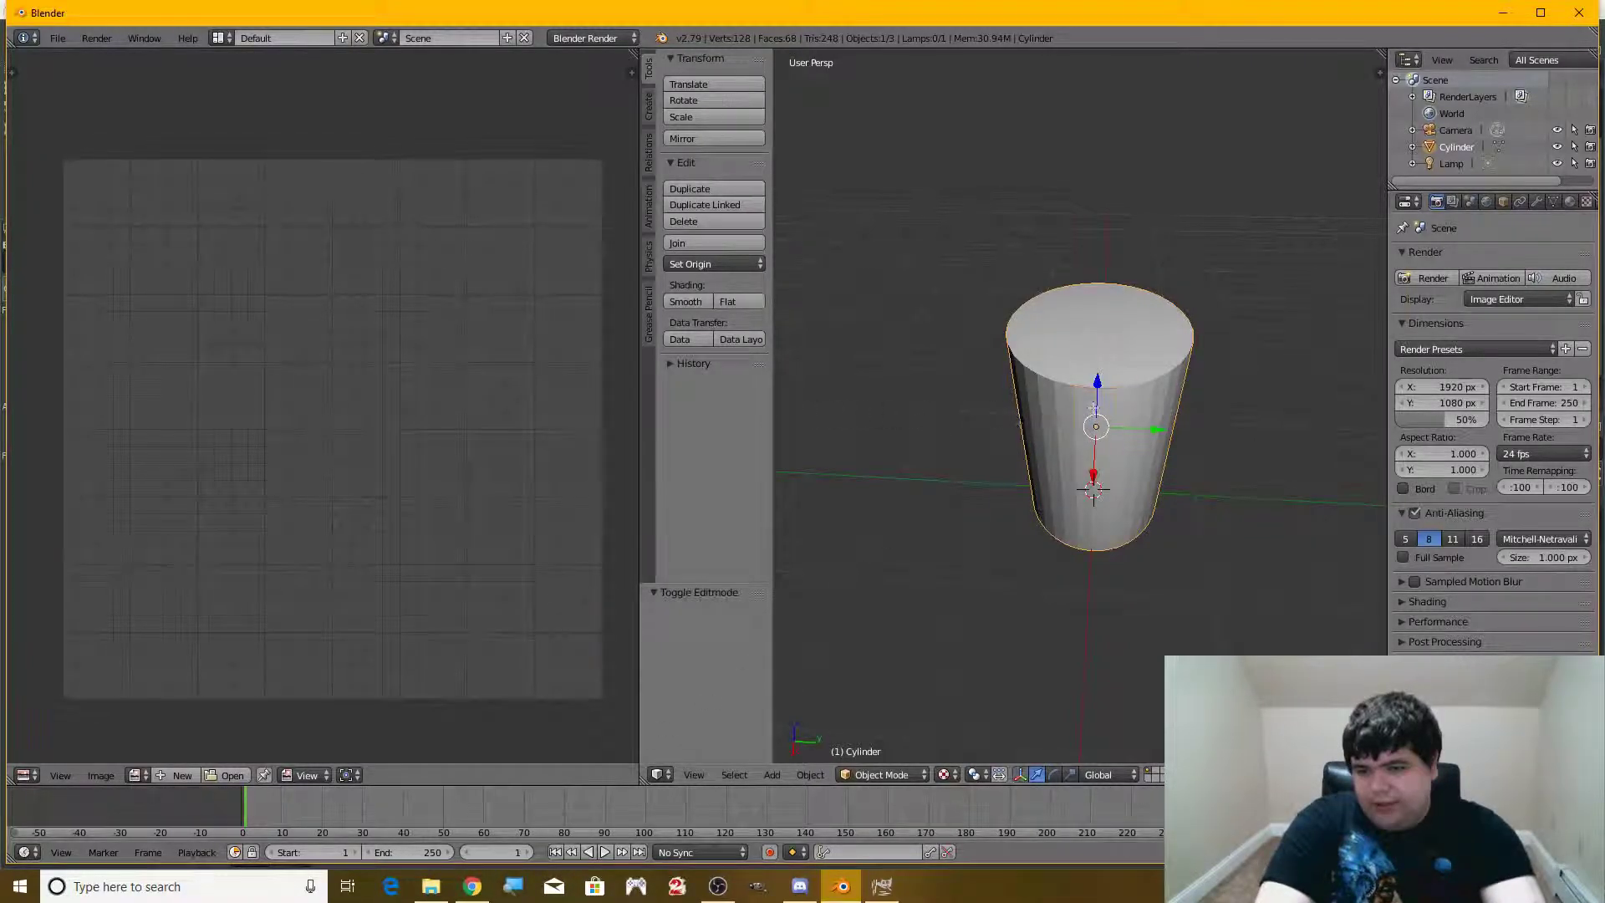
# Apply Lightningtorso.png from the Documents folder to the cylinder as its texture
pyautogui.click(430, 886)
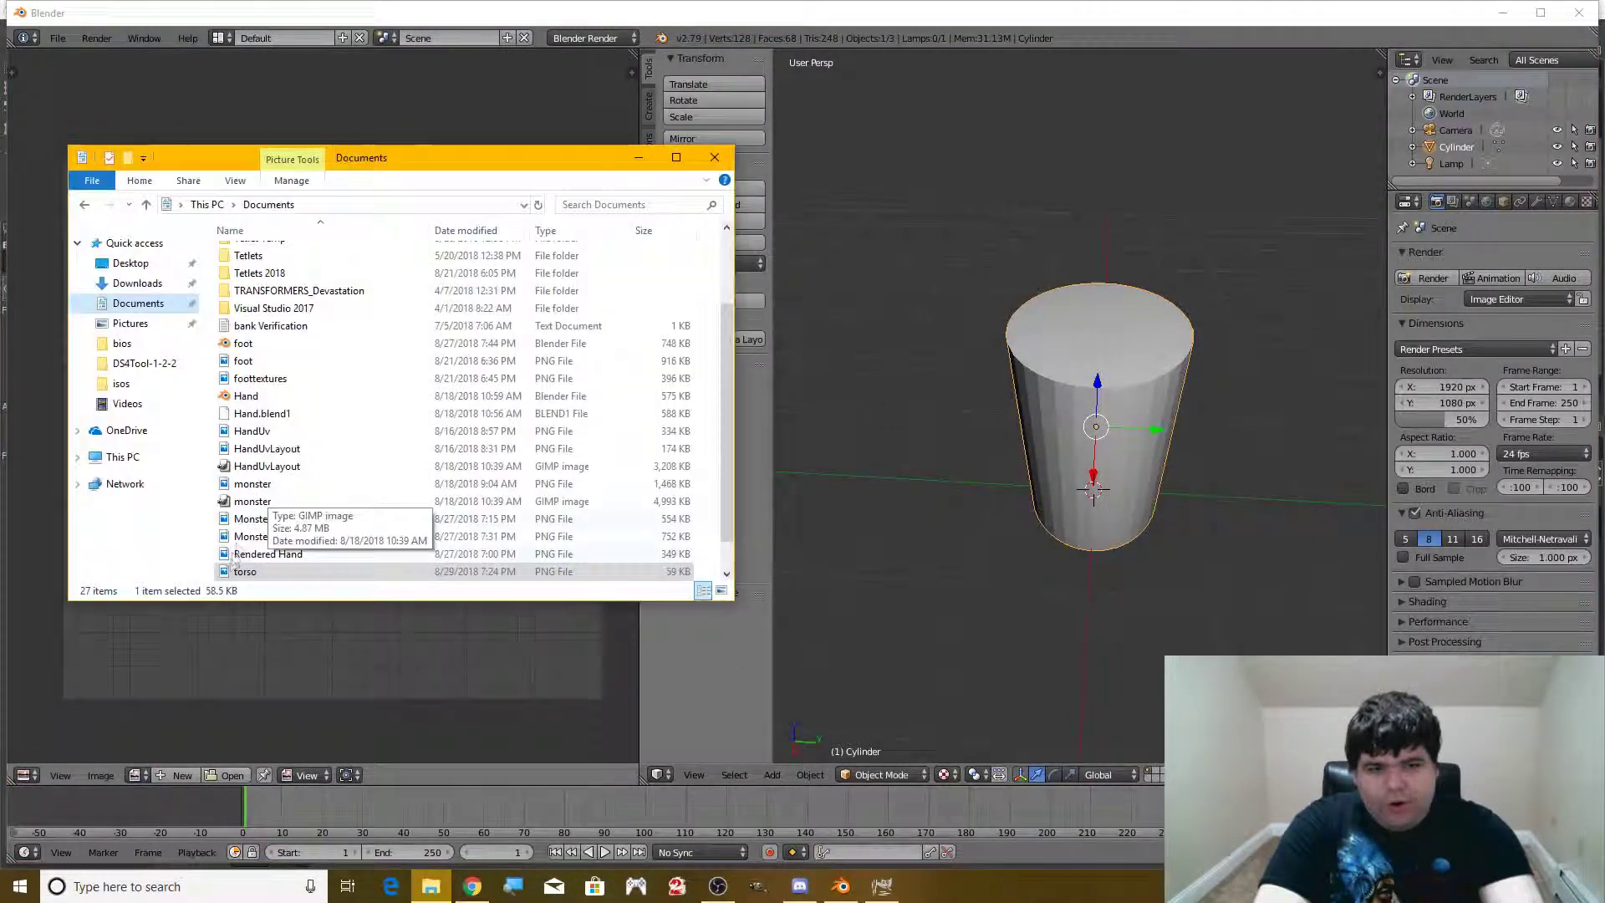
pyautogui.click(257, 553)
pyautogui.scroll(-1, 268, 512)
pyautogui.moveTo(260, 571); pyautogui.dragTo(1036, 430)
pyautogui.moveTo(1036, 430); pyautogui.dragTo(1301, 546, button='middle')
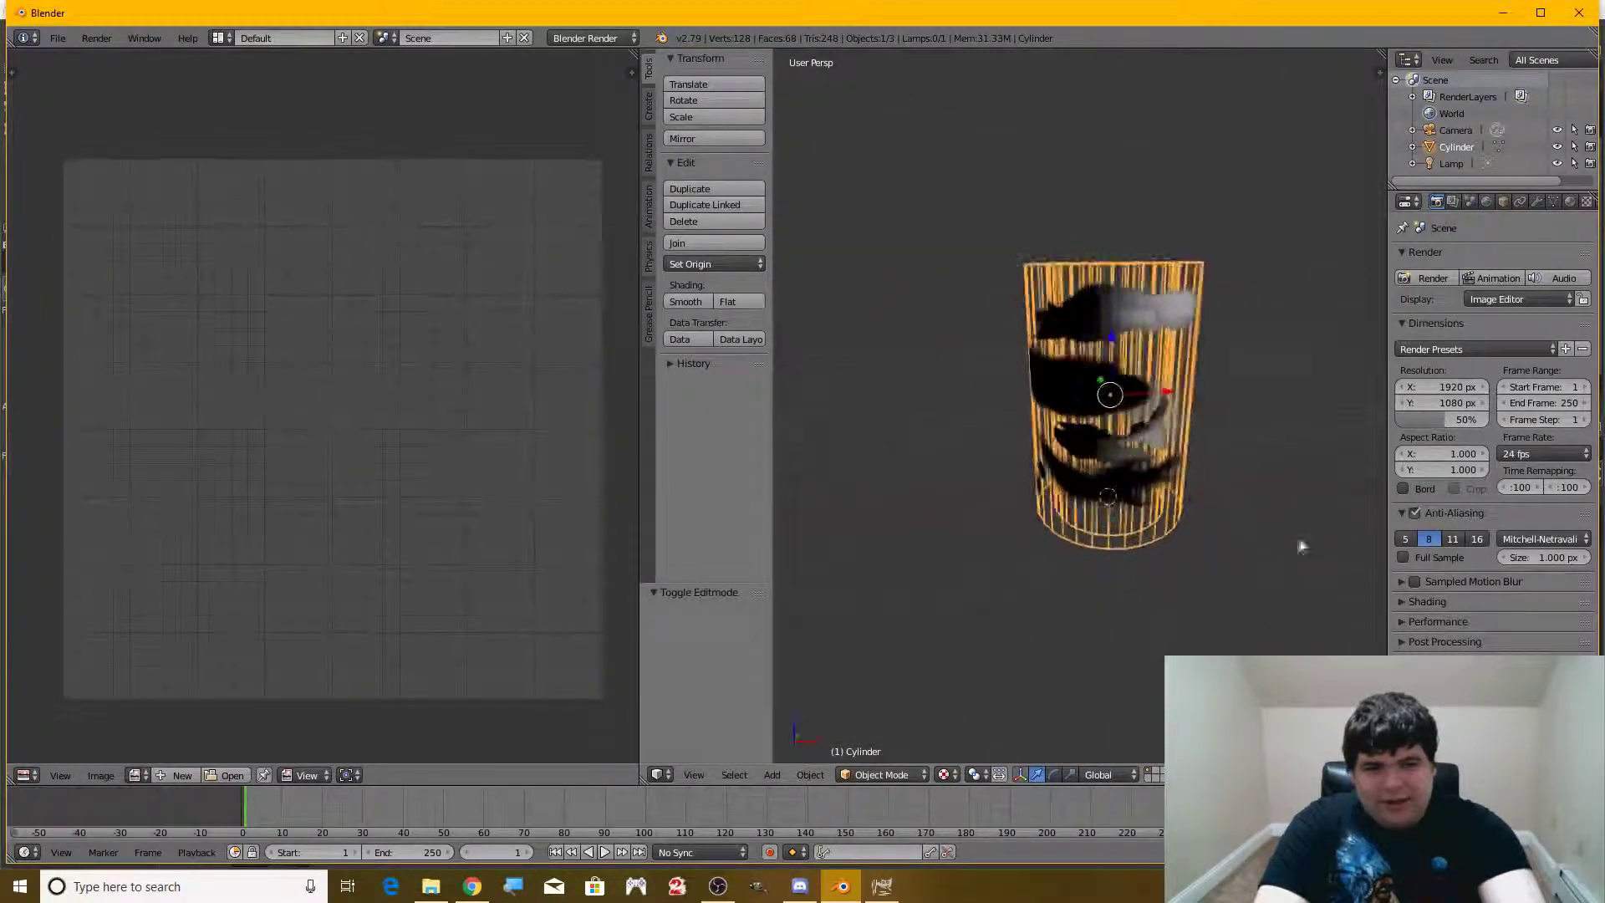
pyautogui.scroll(5, 1125, 569)
pyautogui.moveTo(1125, 569); pyautogui.dragTo(1196, 523, button='middle')
# Delete the lamp from the scene
pyautogui.scroll(-5, 1197, 523)
pyautogui.rightClick(1003, 94)
pyautogui.press('x')
pyautogui.click(1003, 97)
pyautogui.moveTo(1053, 376); pyautogui.dragTo(901, 300, button='middle')
pyautogui.scroll(8, 1330, 421)
pyautogui.moveTo(1330, 421); pyautogui.dragTo(1028, 428, button='middle')
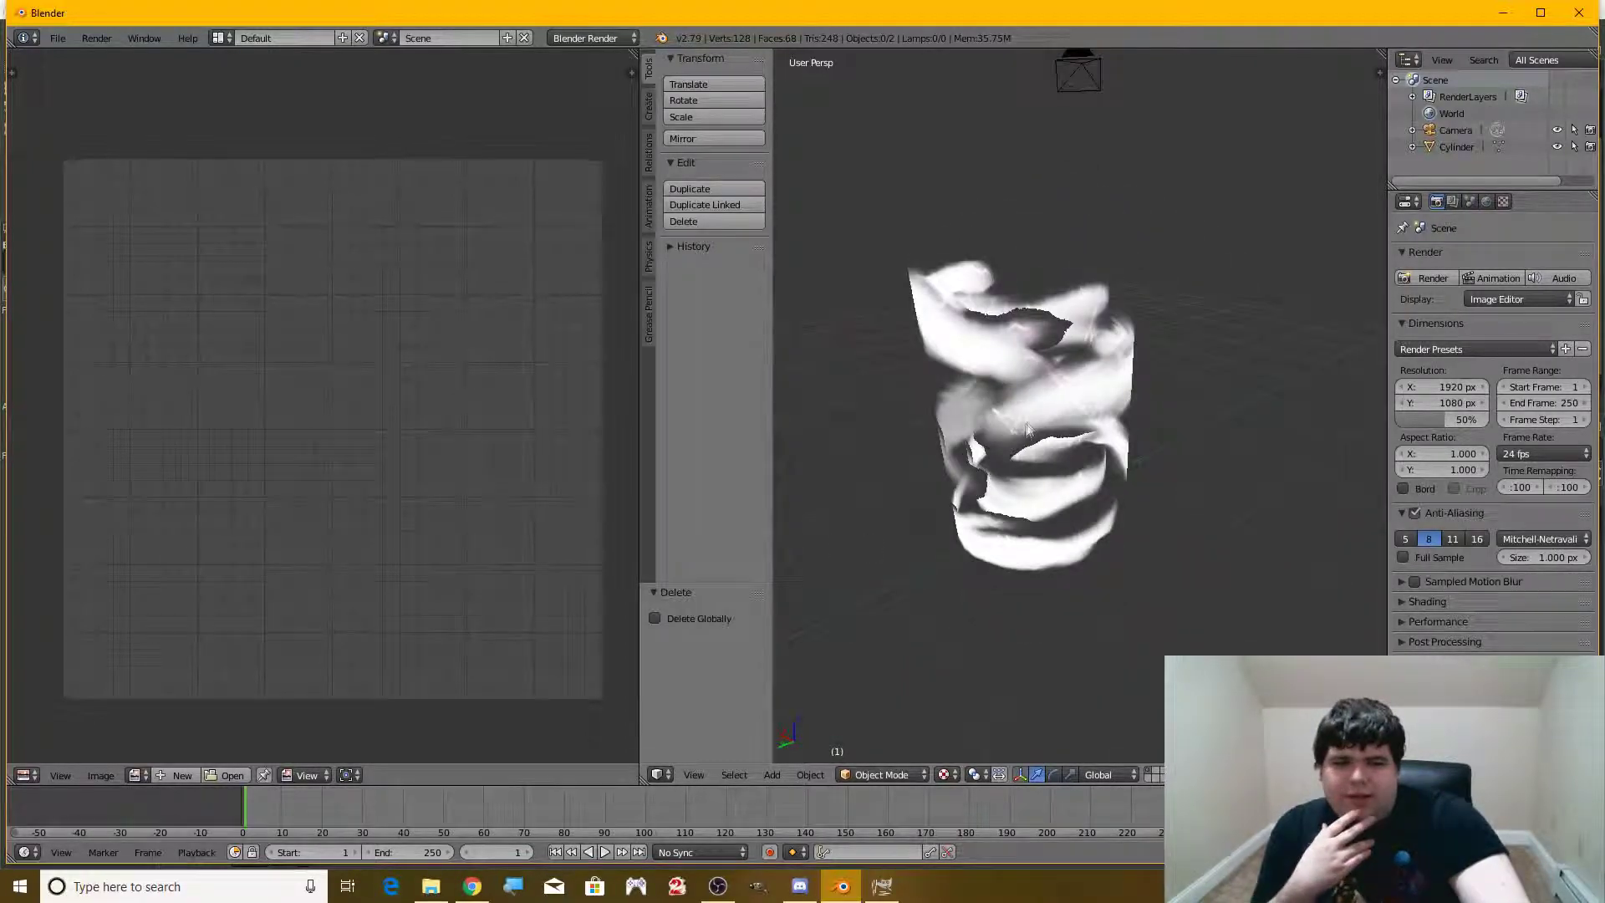
# Add a Subdivision Surface modifier to the cylinder
pyautogui.rightClick(1058, 386)
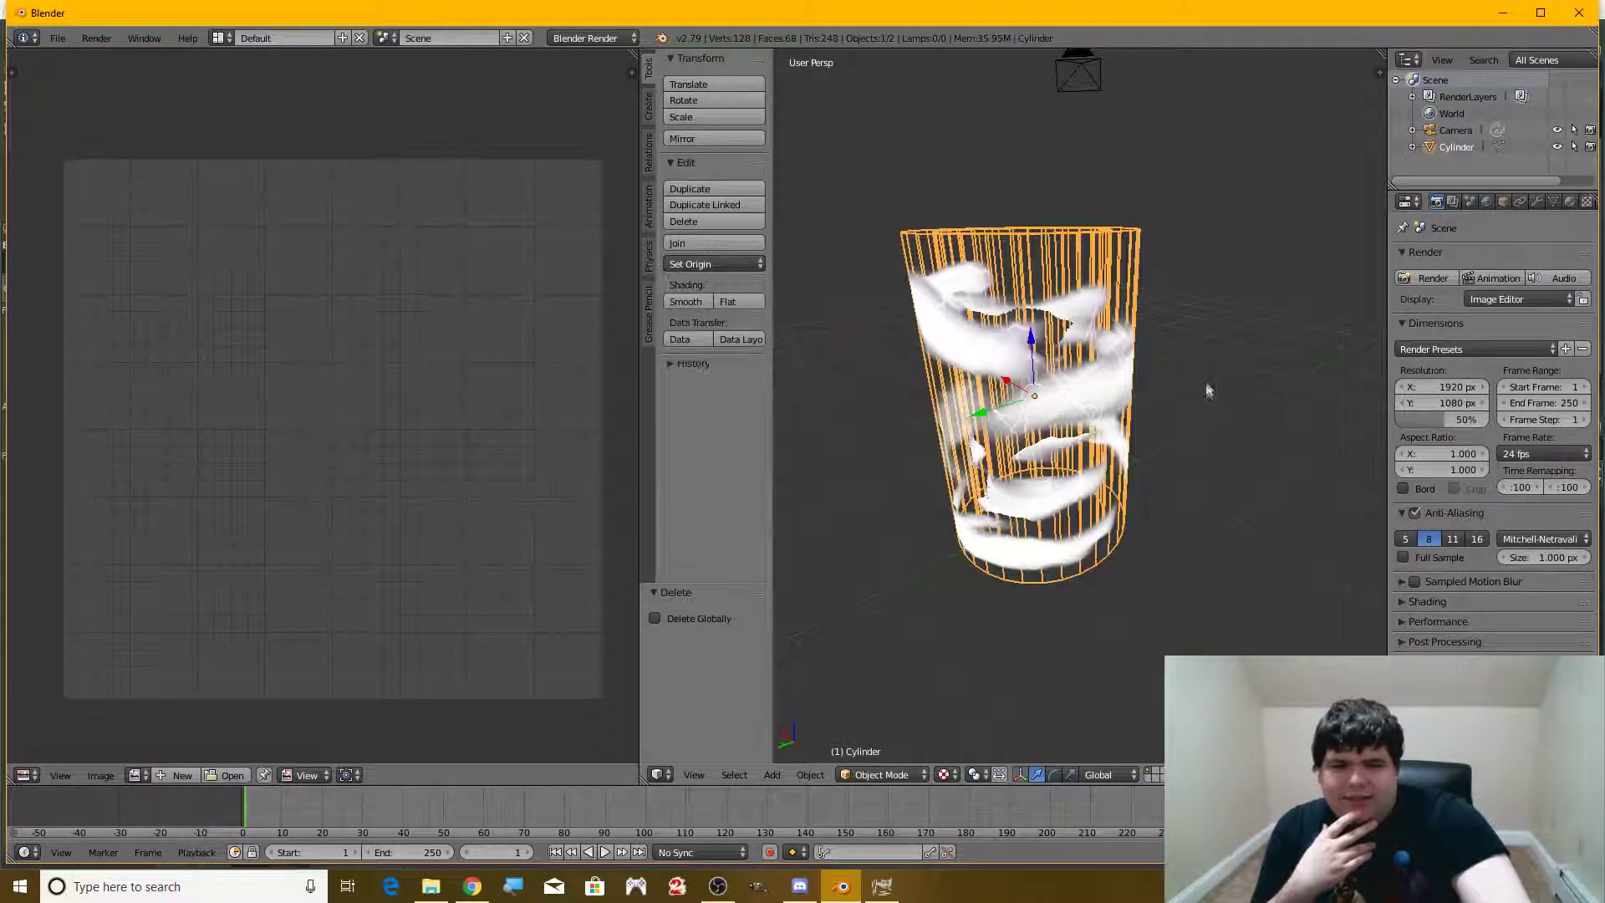
pyautogui.click(1535, 202)
pyautogui.click(1492, 257)
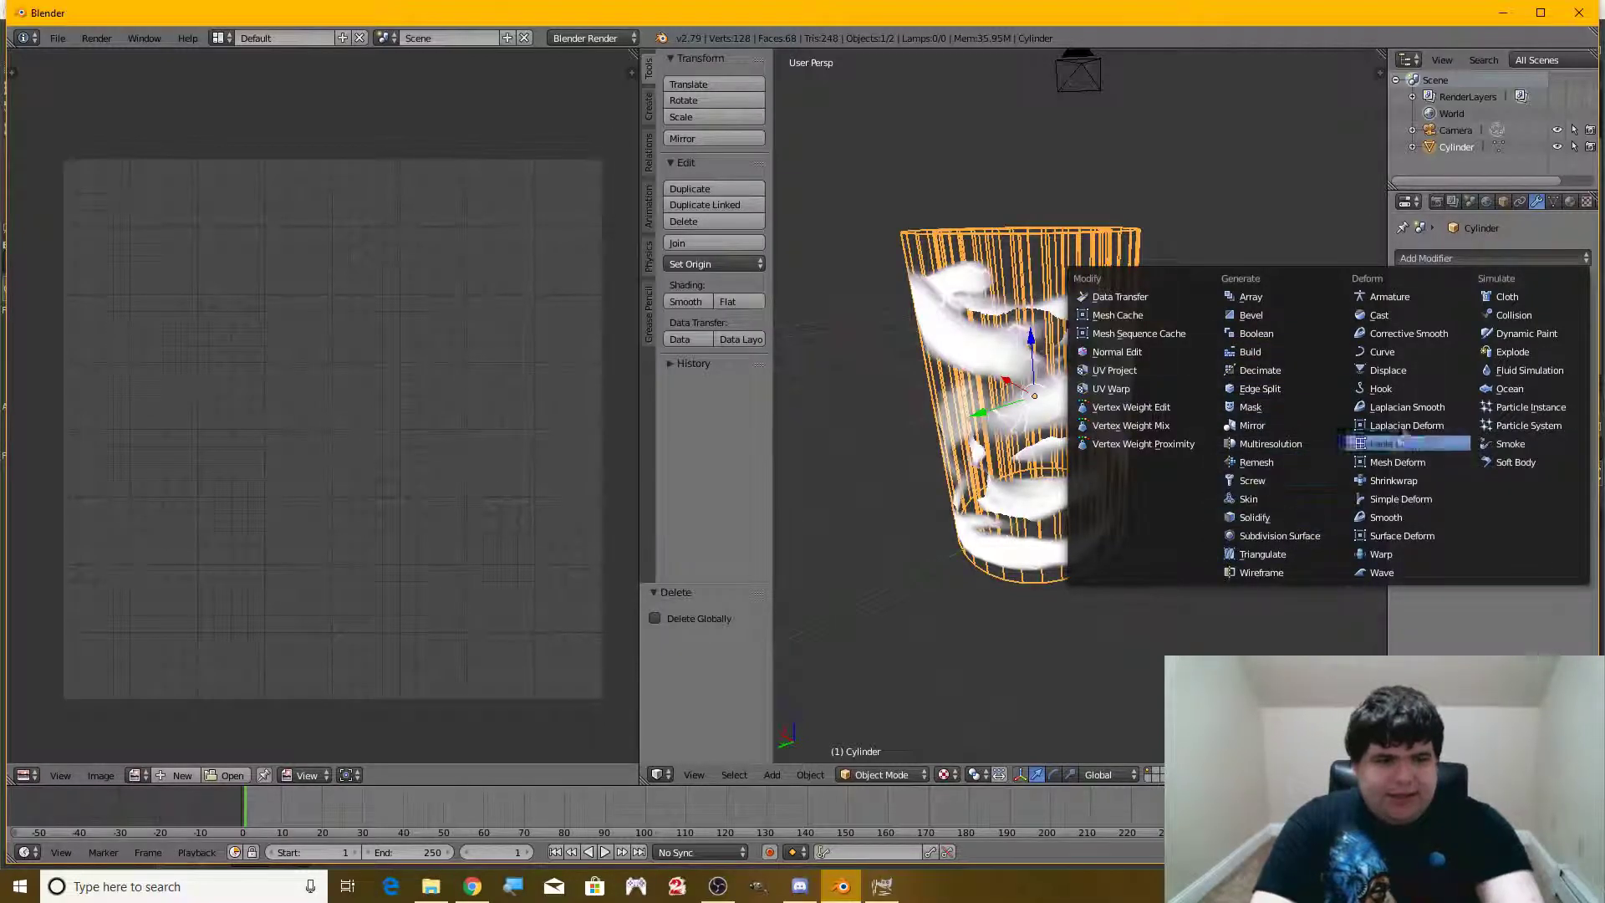
pyautogui.click(1301, 538)
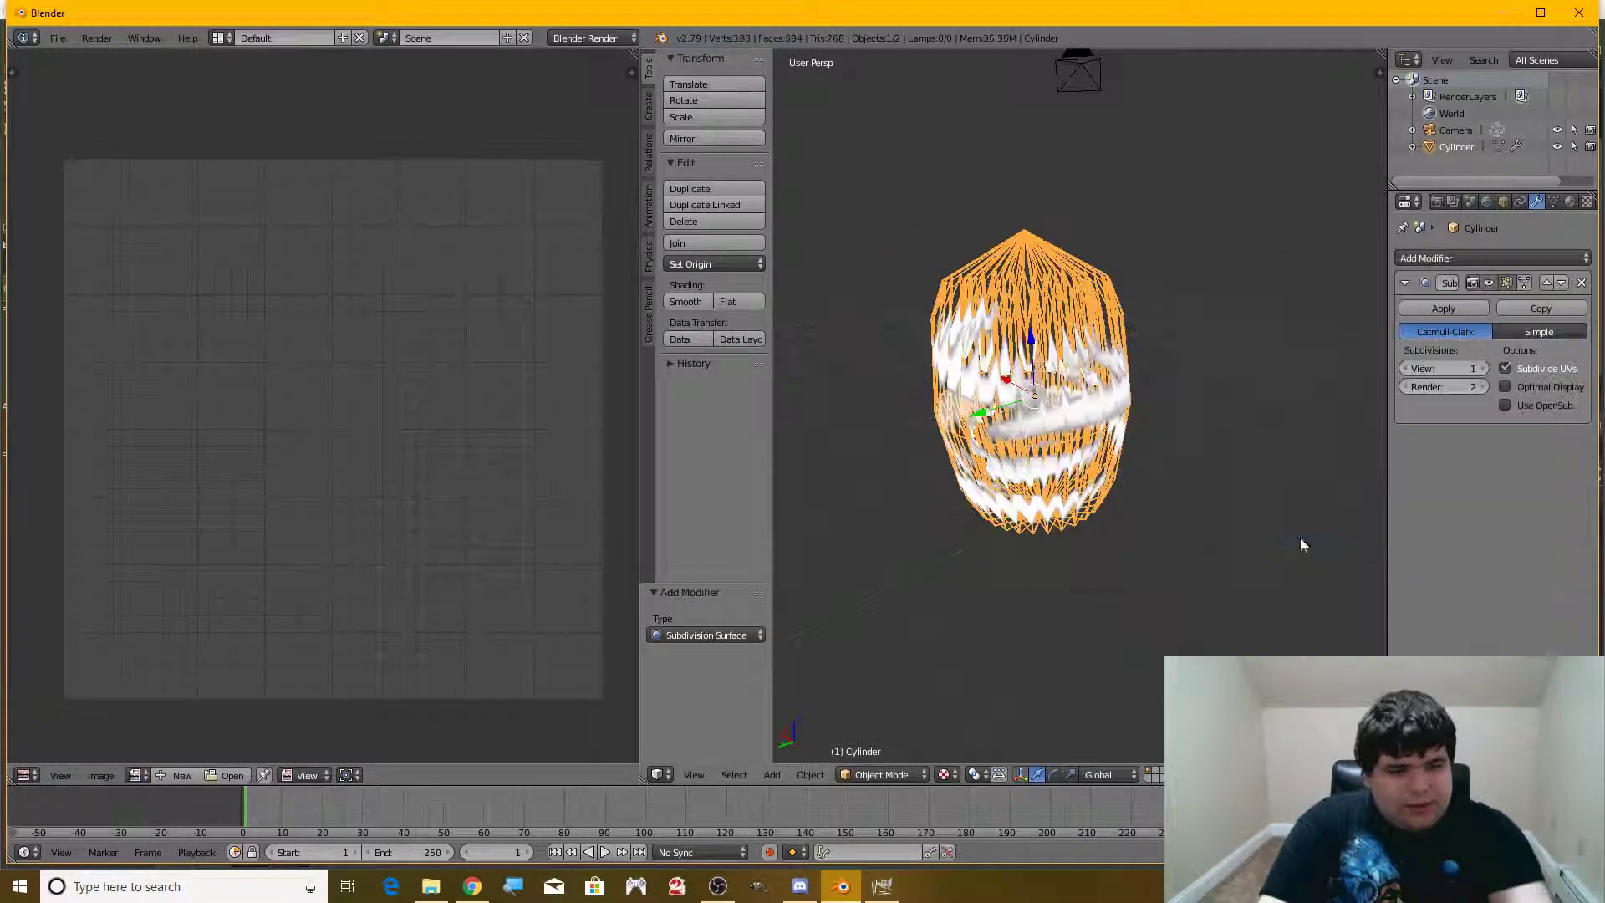
# Try different viewport subdivision levels on the cylinder's modifier and return the level to 1
pyautogui.press('Tab')
pyautogui.moveTo(800, 453); pyautogui.dragTo(1271, 314, button='middle')
pyautogui.press('Tab')
pyautogui.click(1478, 369)
pyautogui.click(1408, 368)
pyautogui.click(1408, 368)
pyautogui.moveTo(1182, 387); pyautogui.dragTo(1162, 426, button='middle')
pyautogui.click(1478, 369)
pyautogui.moveTo(1510, 405); pyautogui.dragTo(1340, 320, button='middle')
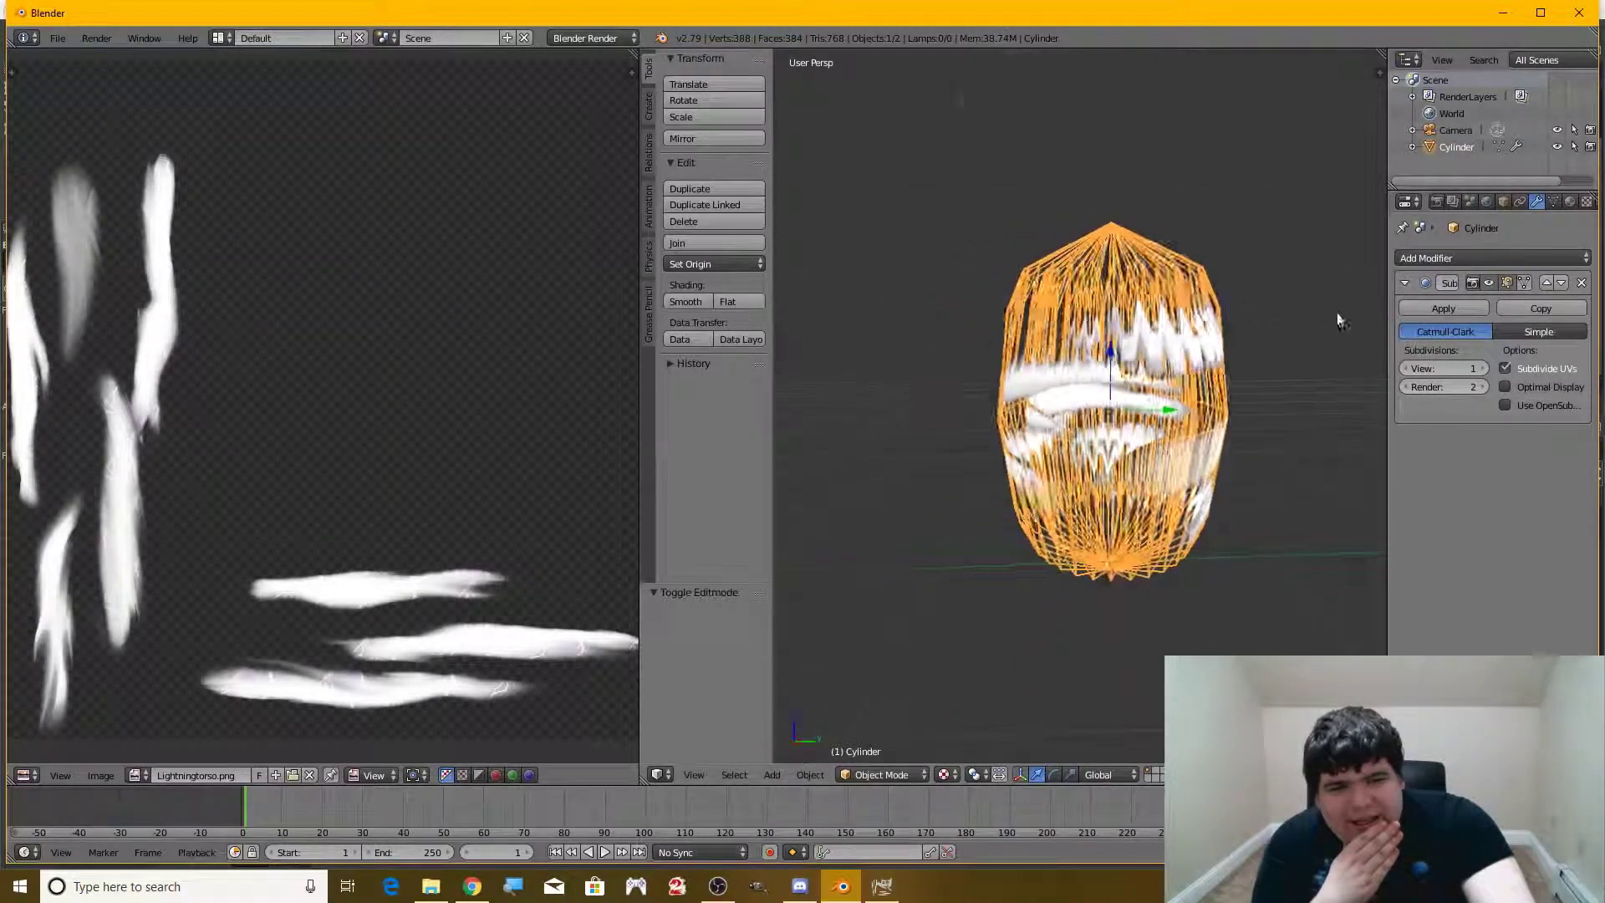
pyautogui.scroll(5, 1337, 320)
# Apply the Subdivision Surface modifier in Object Mode and check the subdivided mesh against its UV layout
pyautogui.press('Tab')
pyautogui.scroll(-3, 1337, 320)
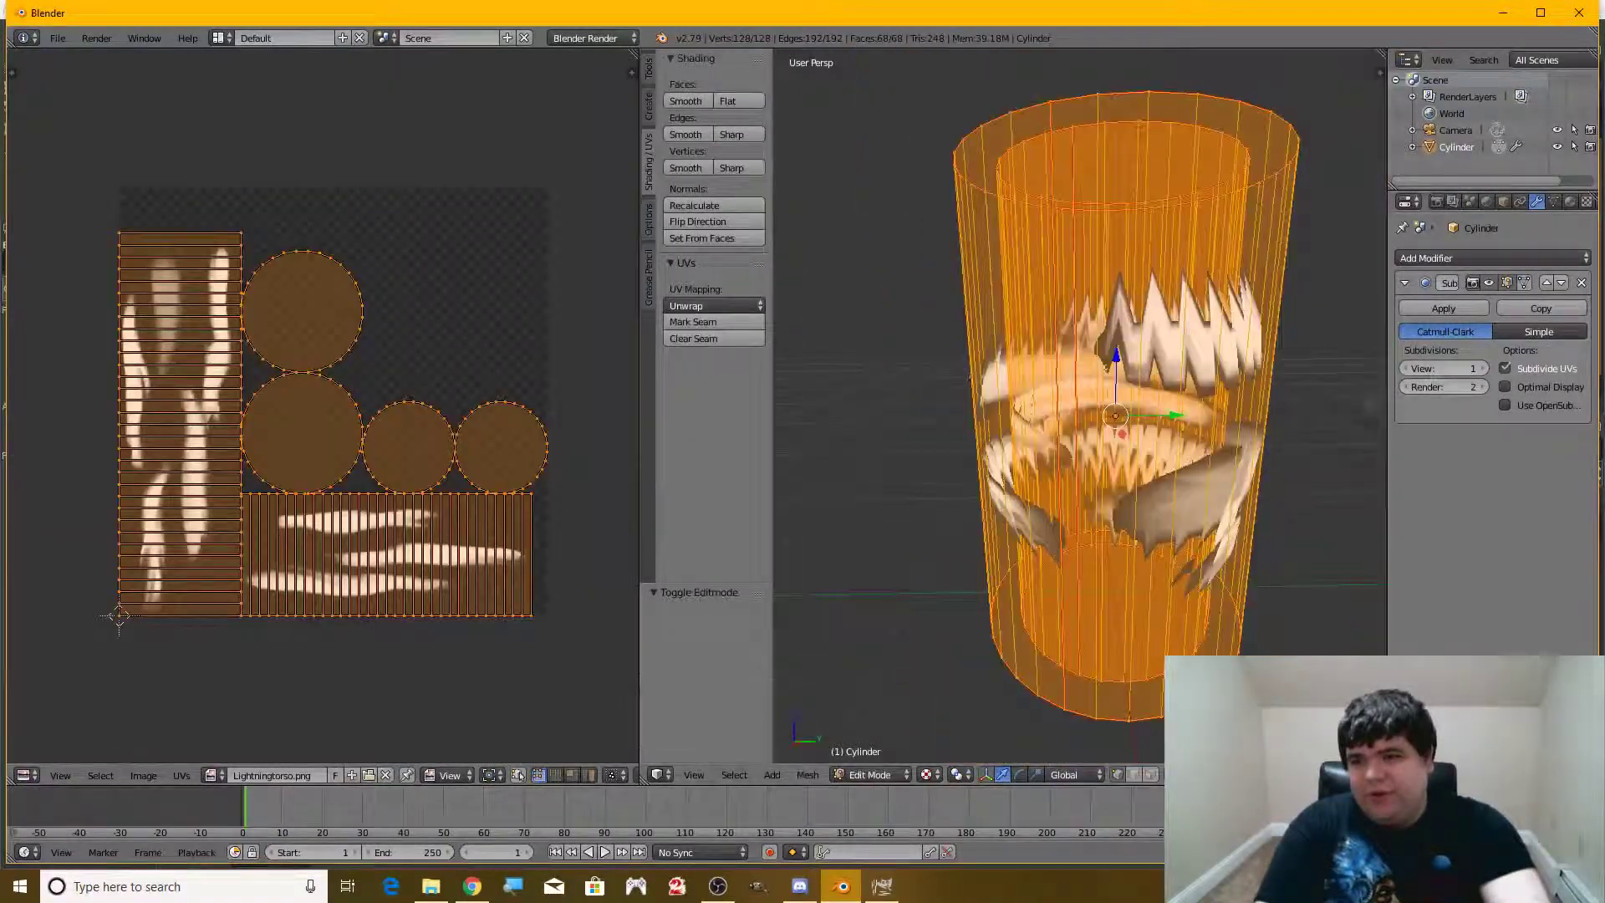
pyautogui.click(1444, 308)
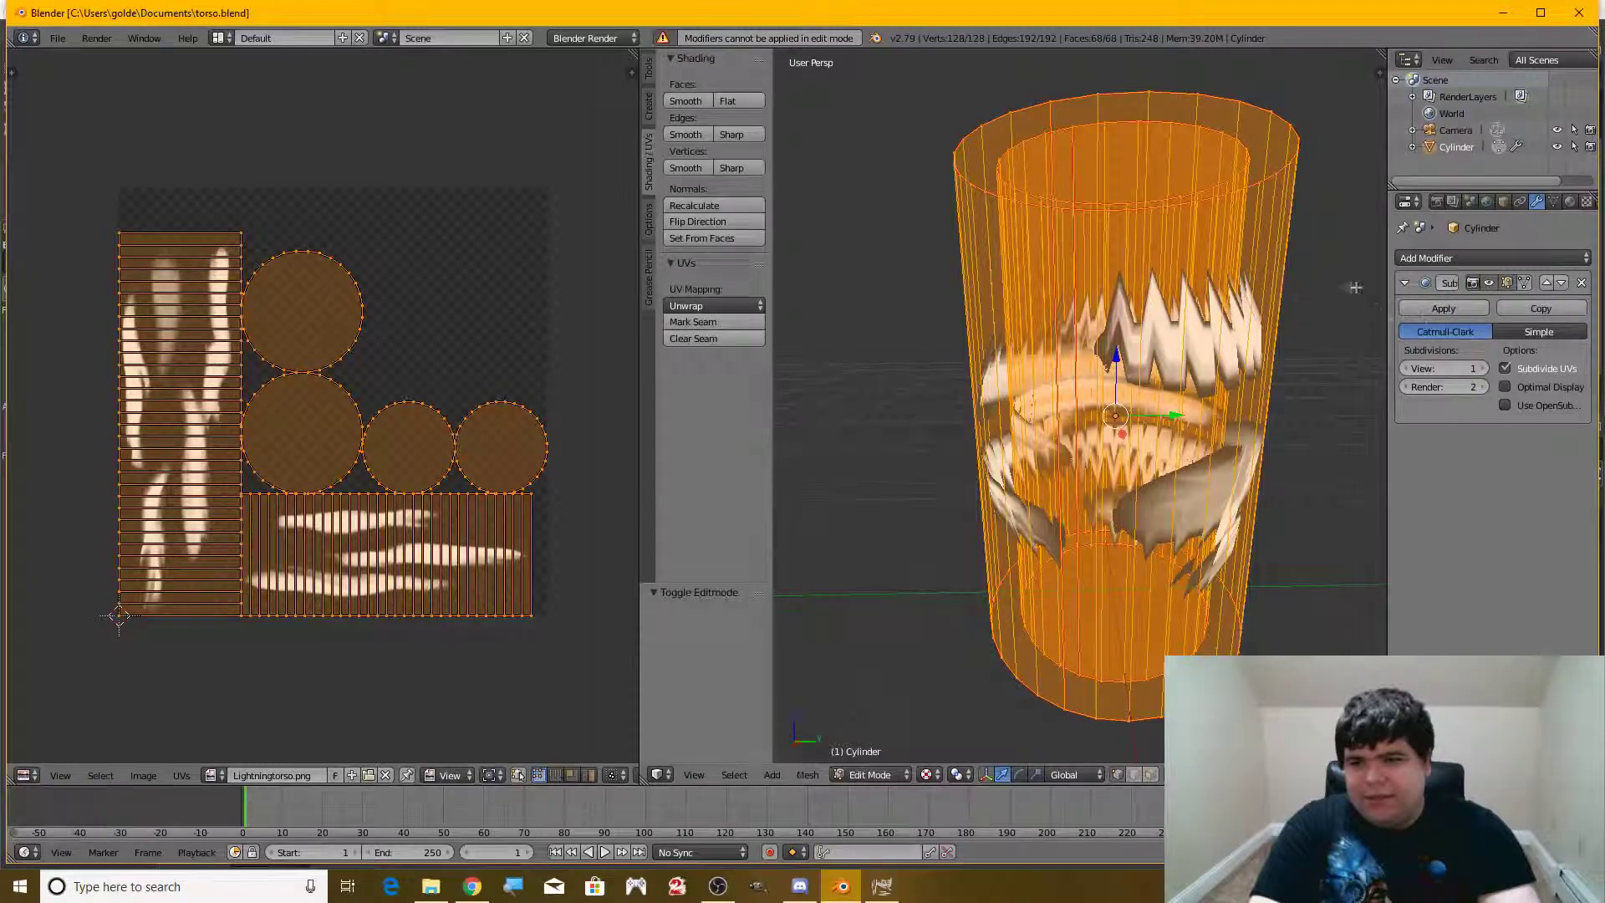
pyautogui.press('Tab')
pyautogui.click(1444, 308)
pyautogui.press('Tab')
pyautogui.scroll(5, 206, 191)
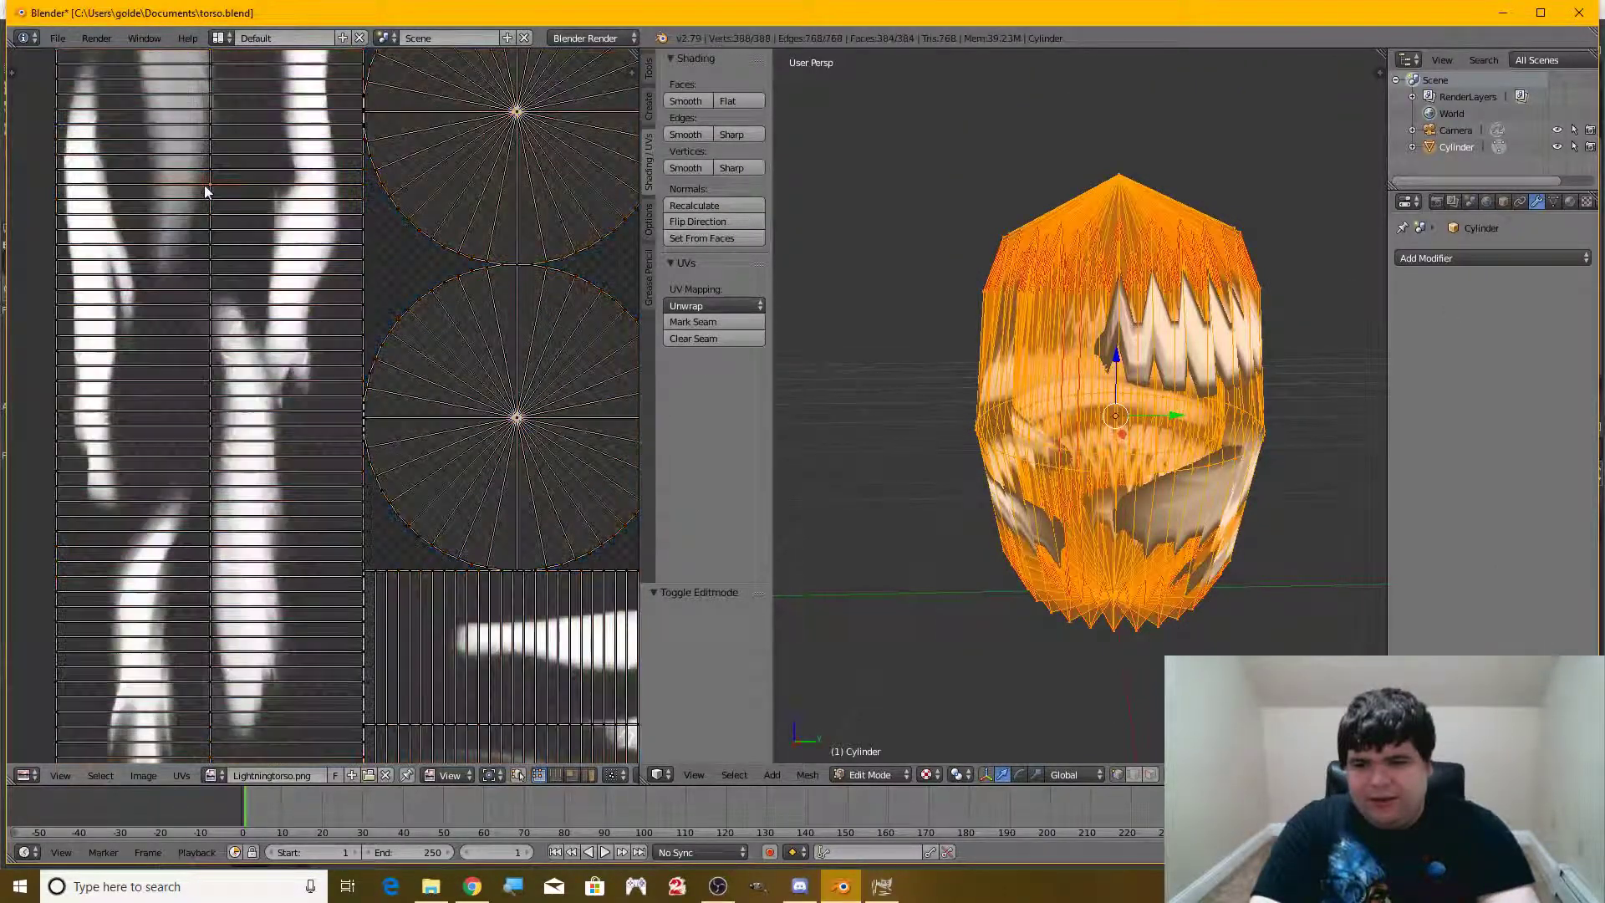
pyautogui.scroll(-1, 198, 387)
pyautogui.scroll(1, 198, 388)
pyautogui.press('Tab')
pyautogui.scroll(3, 198, 387)
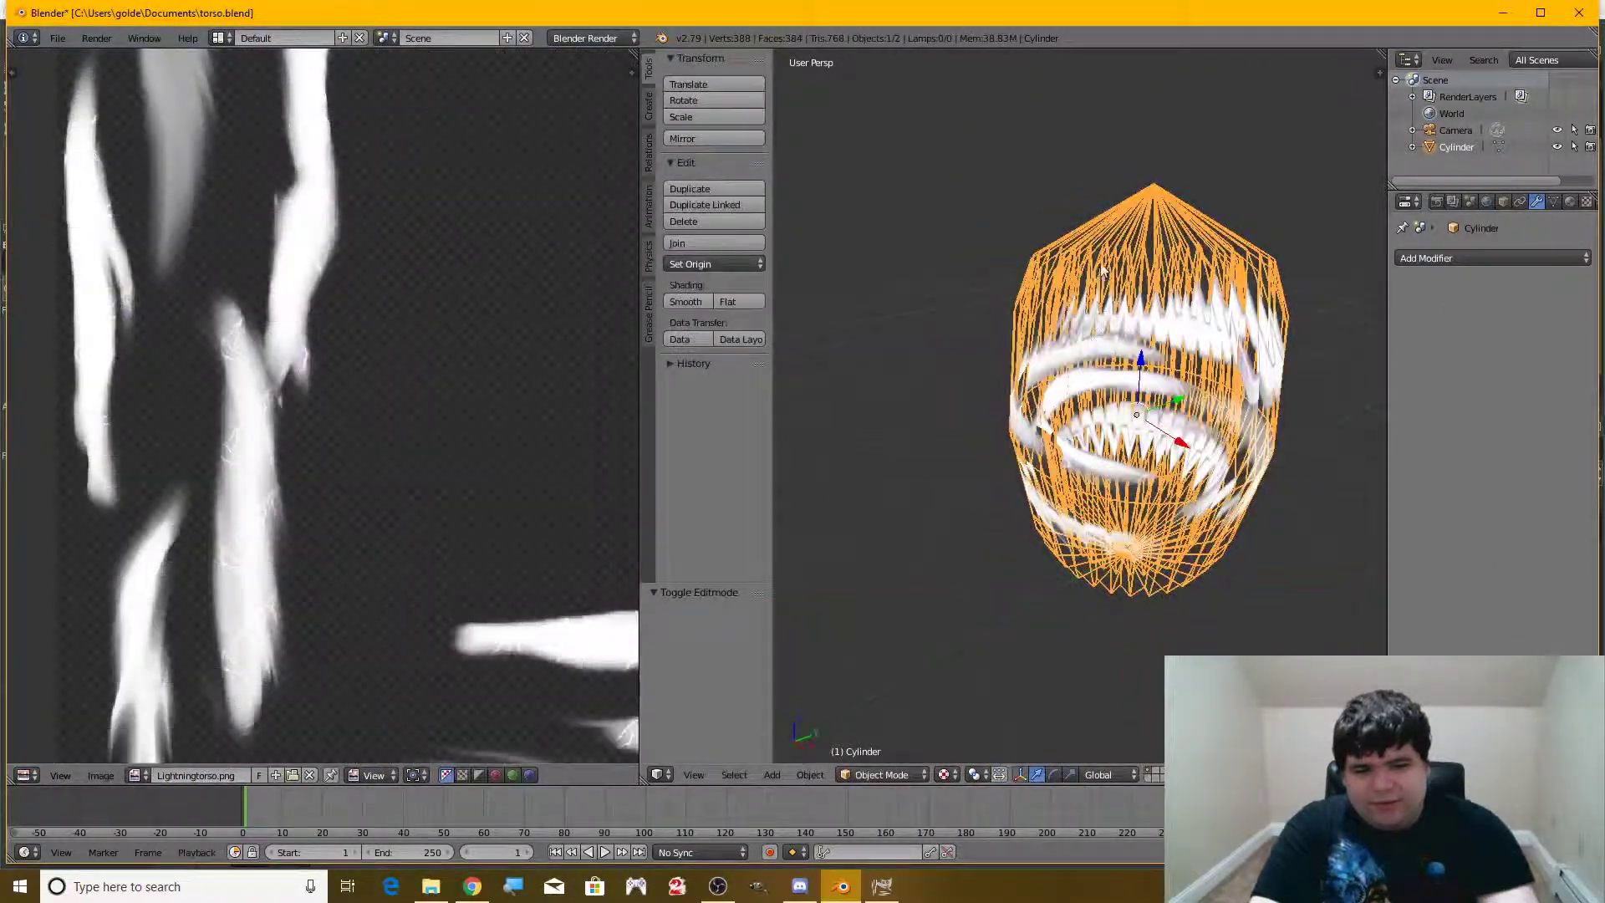
# Try to box-select the vertices around the cylinder's bottom end in Edit Mode with the texture displayed
pyautogui.press('Tab')
pyautogui.scroll(4, 1080, 406)
pyautogui.moveTo(1036, 376); pyautogui.dragTo(1003, 334, button='middle')
pyautogui.rightClick(906, 289)
pyautogui.rightClick(852, 279)
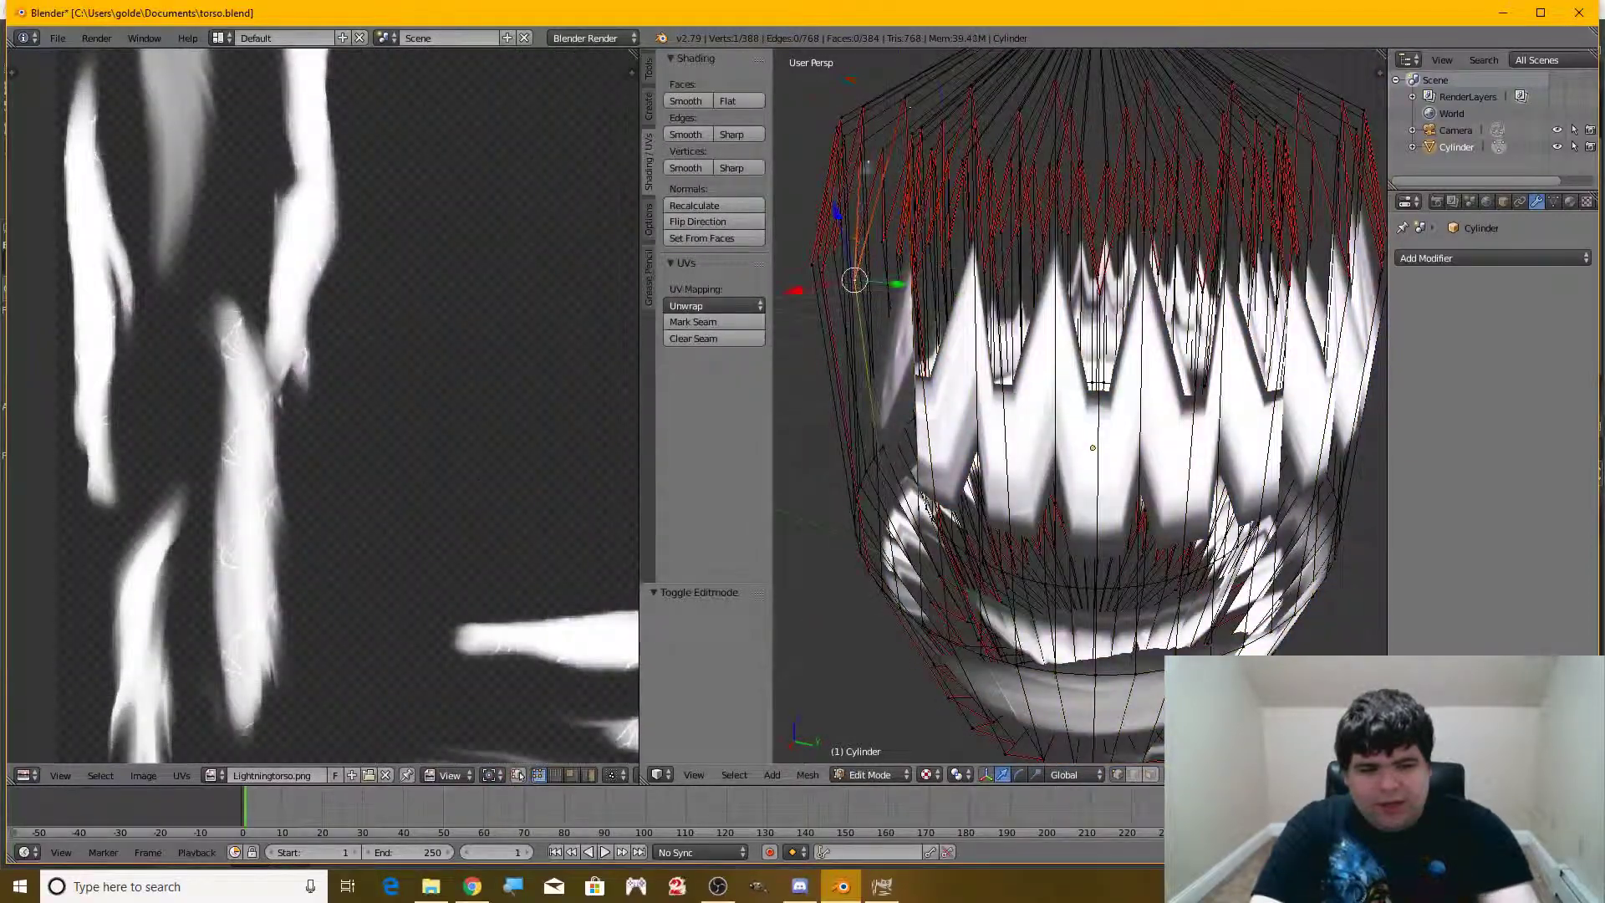
pyautogui.moveTo(853, 279); pyautogui.dragTo(944, 217, button='middle')
pyautogui.scroll(-3, 944, 218)
pyautogui.moveTo(996, 471); pyautogui.dragTo(1087, 518, button='middle')
pyautogui.rightClick(1103, 630)
pyautogui.press('b')
pyautogui.moveTo(899, 473); pyautogui.dragTo(1358, 640)
pyautogui.moveTo(1358, 640); pyautogui.dragTo(1186, 602, button='middle')
# Switch the viewport to wireframe and box-select the ring of vertices at the cylinder's bottom end
pyautogui.click(926, 775)
pyautogui.click(947, 717)
pyautogui.press('a')
pyautogui.press('b')
pyautogui.moveTo(813, 480); pyautogui.dragTo(1231, 640)
pyautogui.moveTo(1154, 527); pyautogui.dragTo(1077, 571, button='middle')
# Flatten the selected bottom vertex ring with two scalings along Z, the second by a factor of 0.165
pyautogui.press('s')
pyautogui.press('z')
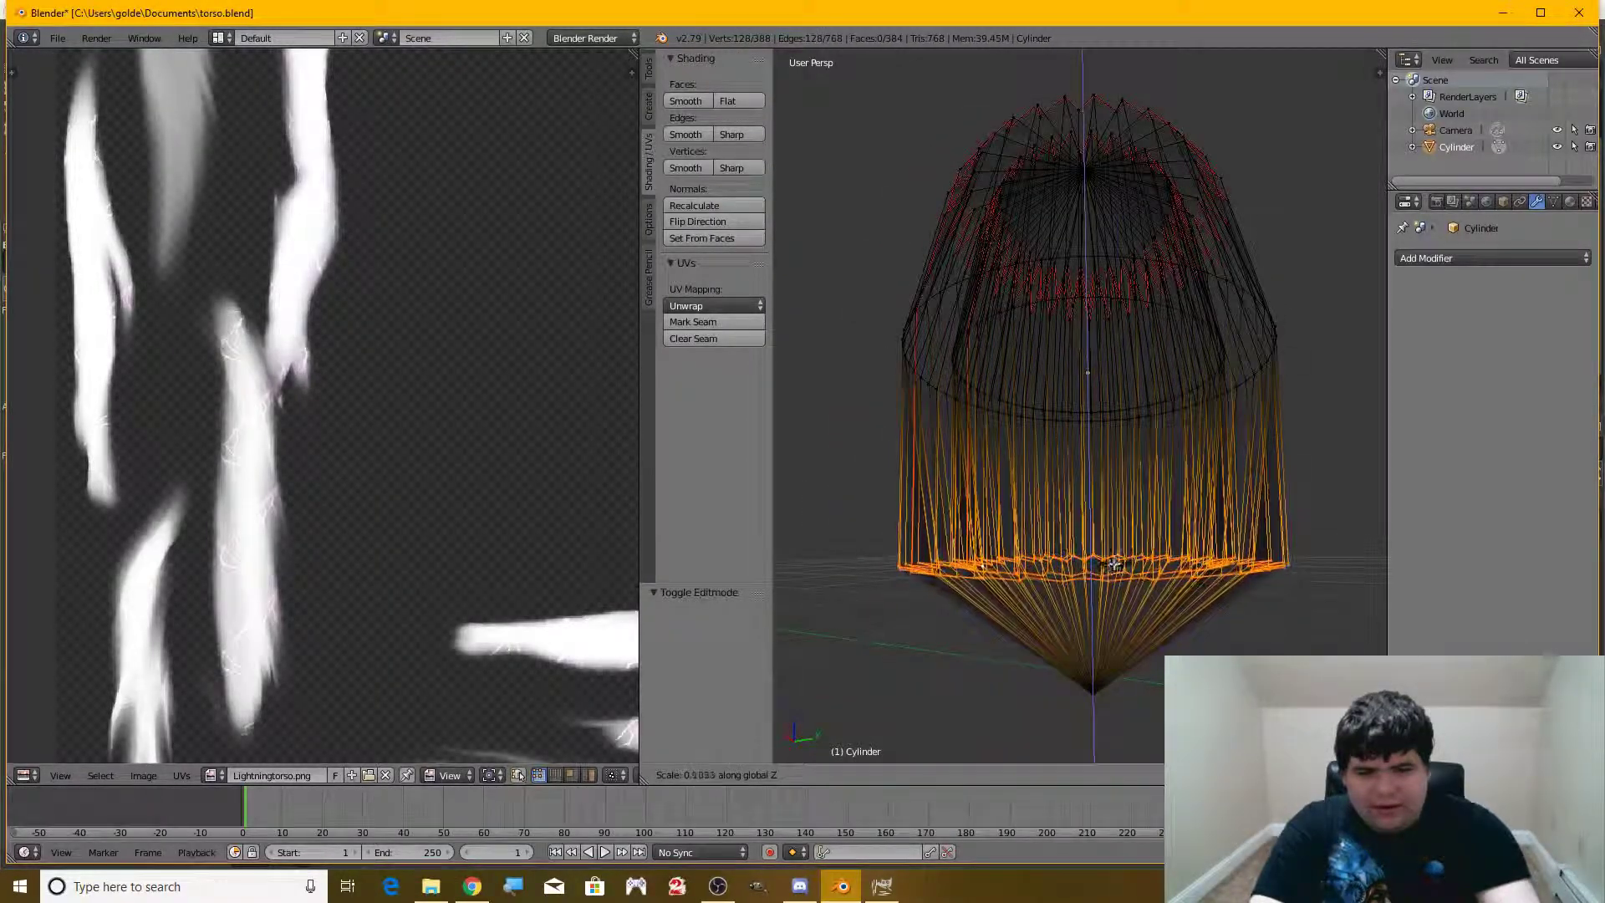
pyautogui.click(1321, 278)
pyautogui.moveTo(1301, 337); pyautogui.dragTo(1286, 373, button='middle')
pyautogui.press('s')
pyautogui.press('z')
pyautogui.click(1055, 530)
pyautogui.moveTo(1055, 530); pyautogui.dragTo(1208, 436, button='middle')
pyautogui.moveTo(1254, 351); pyautogui.dragTo(1212, 360, button='middle')
# Return the cylinder to Object Mode and display it with textured shading
pyautogui.click(873, 775)
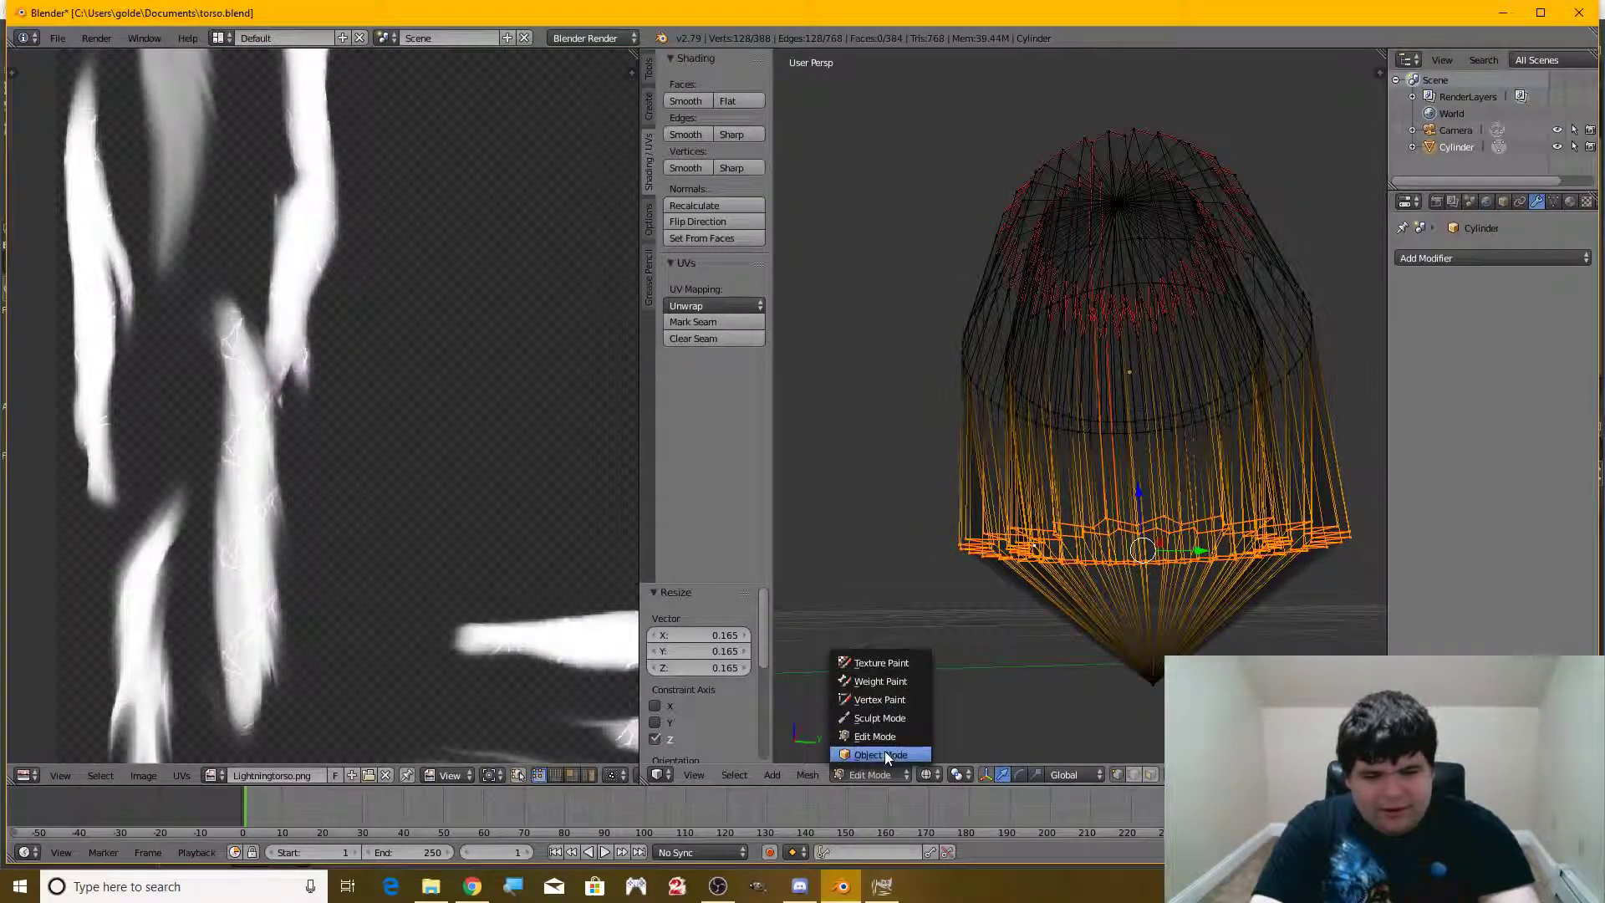
pyautogui.click(885, 755)
pyautogui.click(947, 774)
pyautogui.click(985, 702)
pyautogui.moveTo(1111, 510)
pyautogui.mouseDown(button='middle')
pyautogui.moveTo(936, 495)
pyautogui.moveTo(987, 468)
pyautogui.mouseUp(button='middle')
# Flatten the vertex ring at the cylinder's top end by scaling it along Z, and check the textured surface
pyautogui.press('Tab')
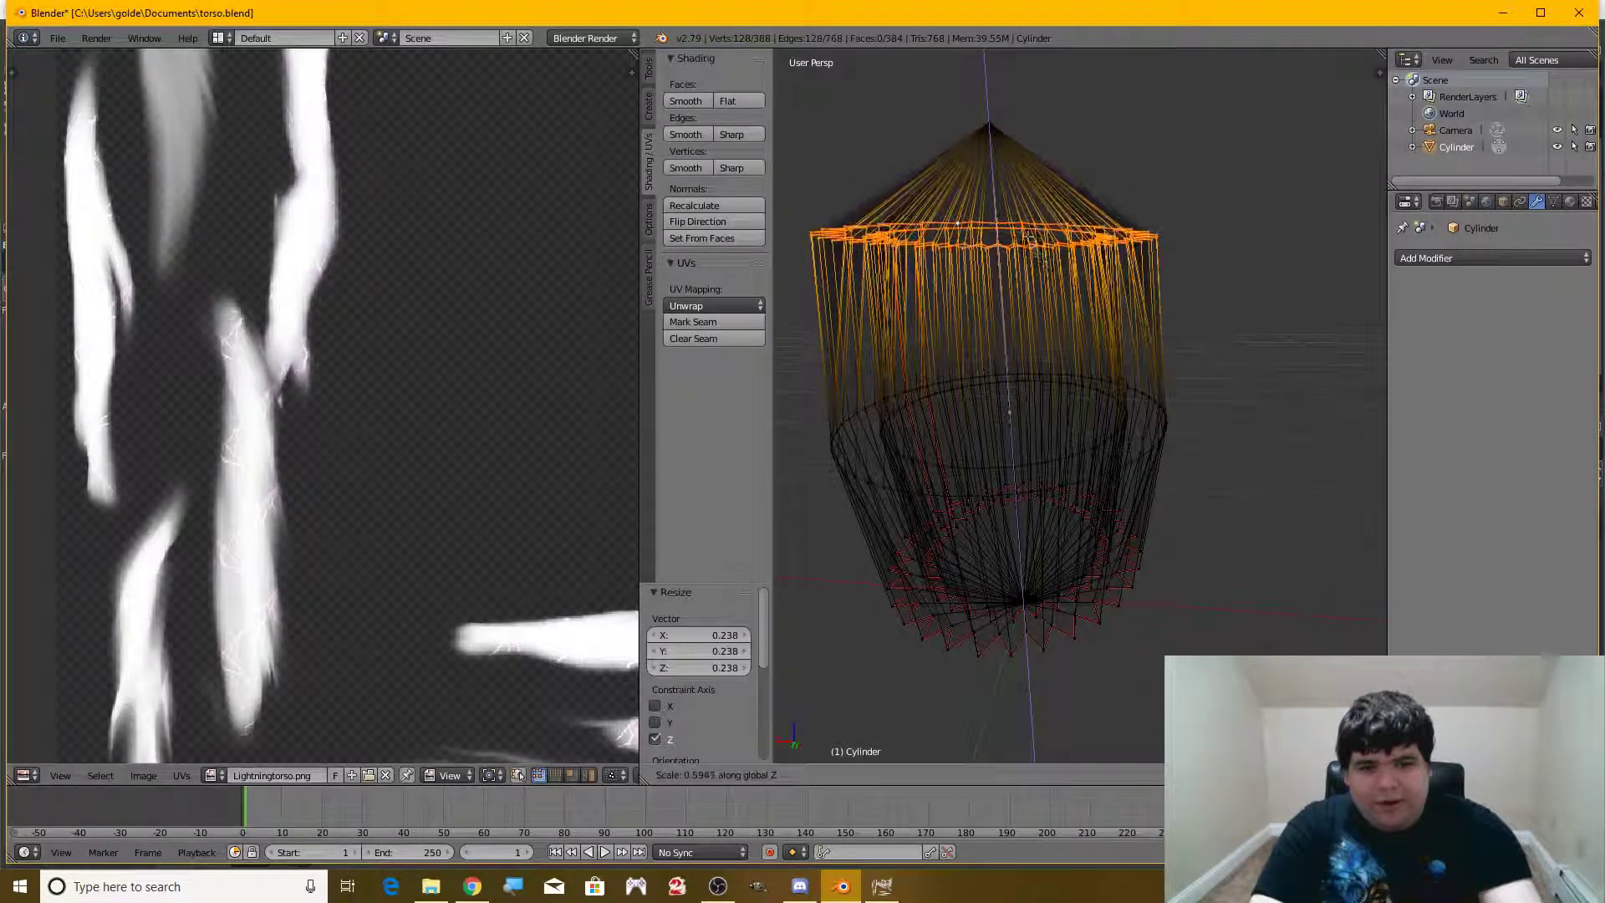
pyautogui.press('Tab')
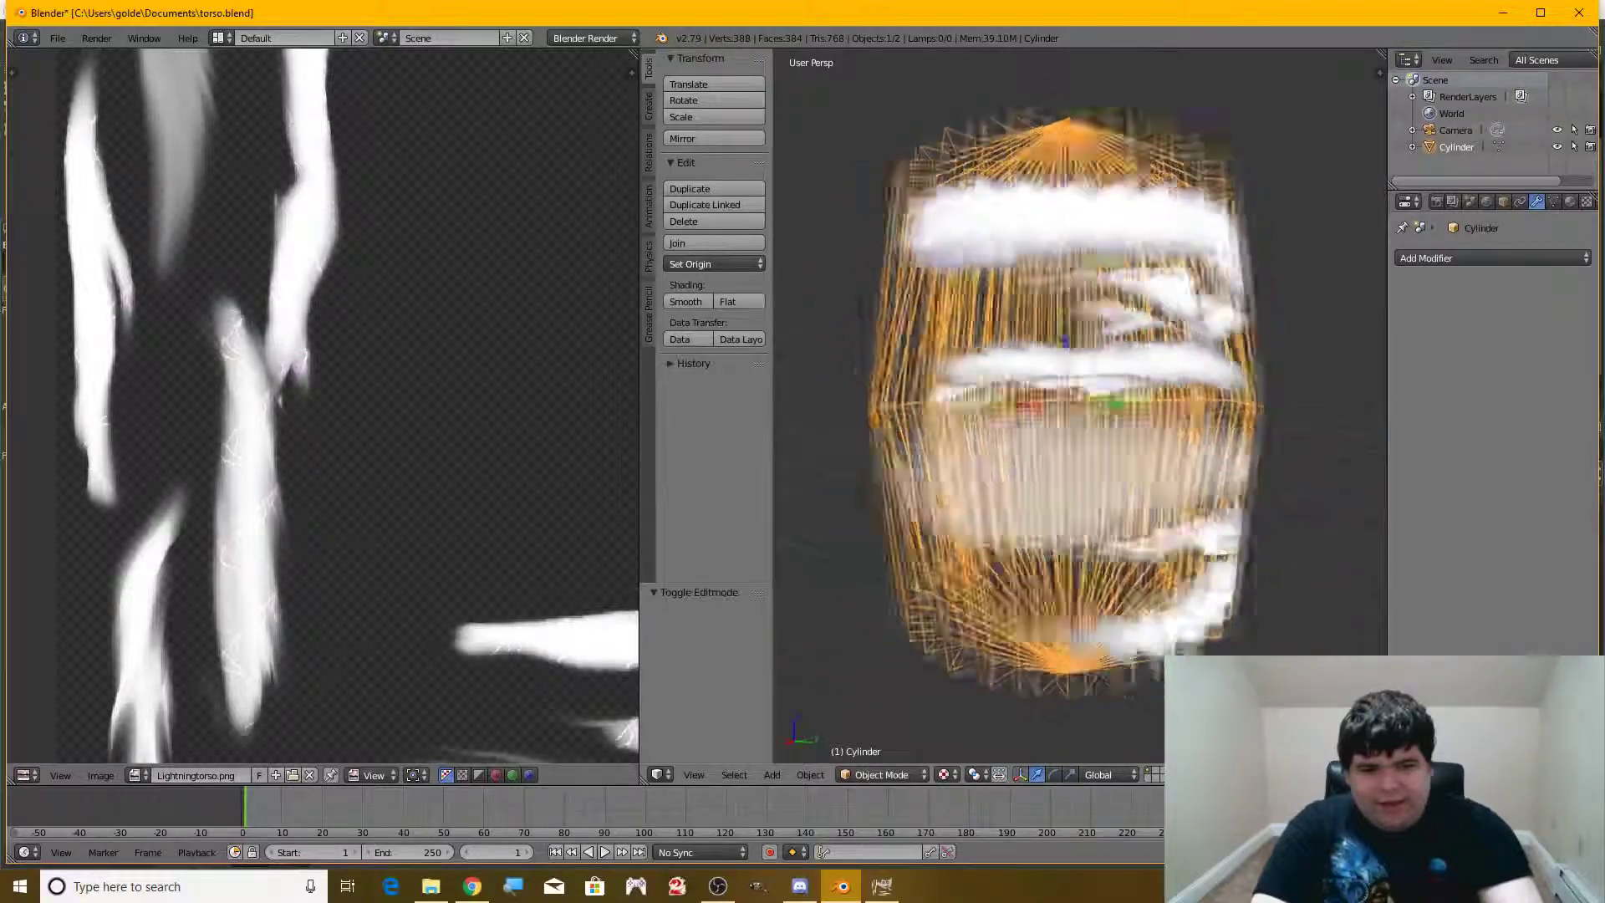
pyautogui.press('Tab')
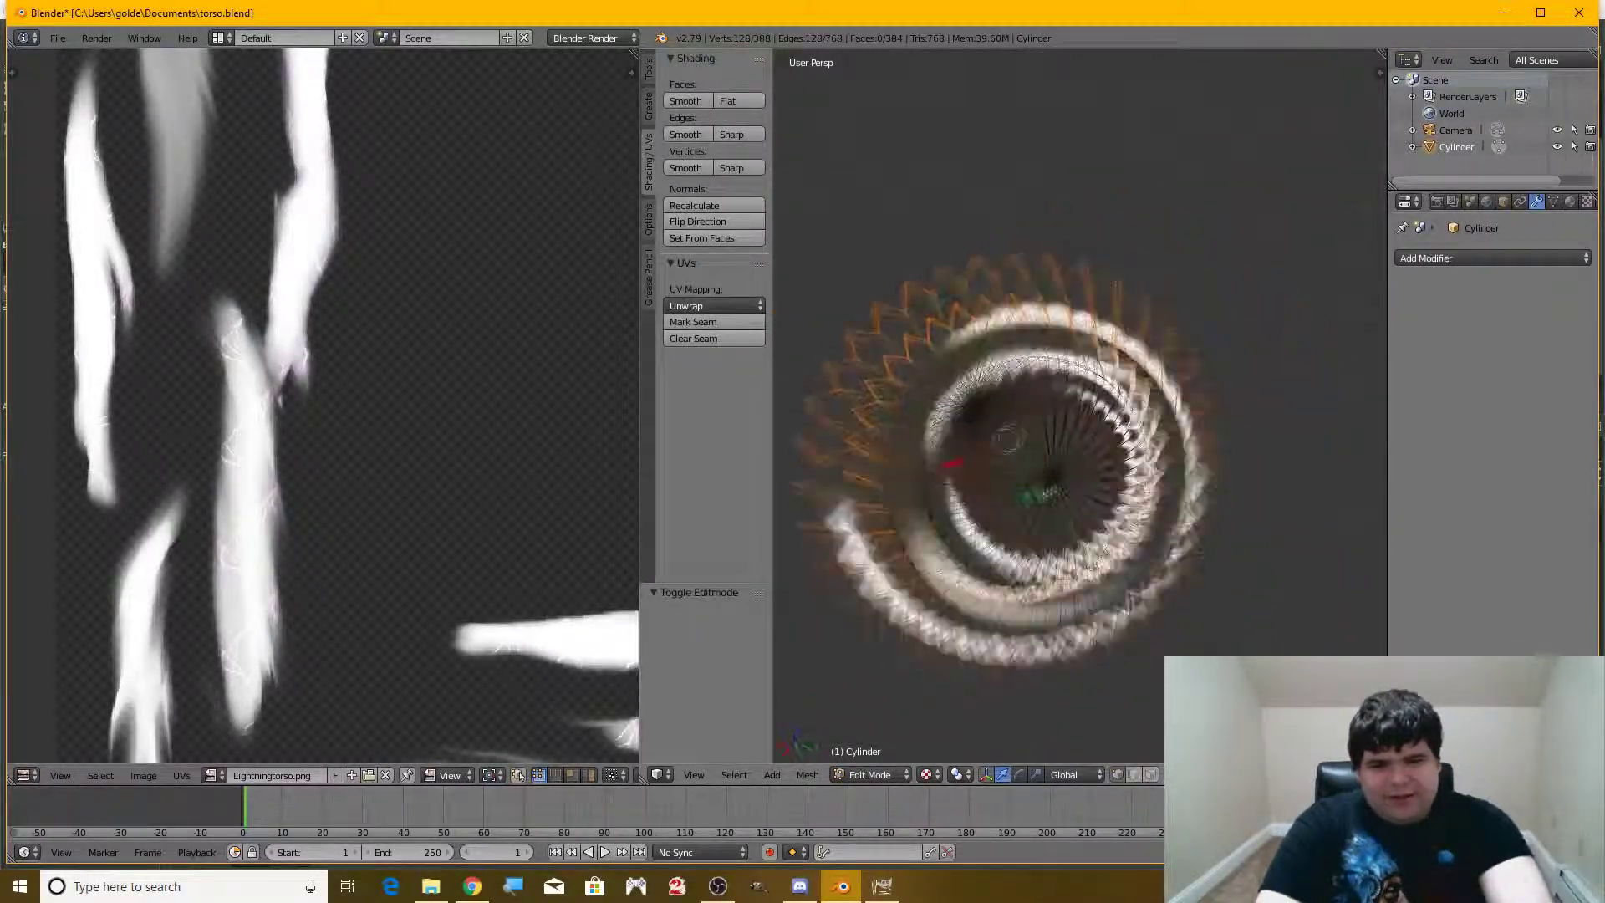
pyautogui.moveTo(1128, 377); pyautogui.dragTo(1212, 293, button='middle')
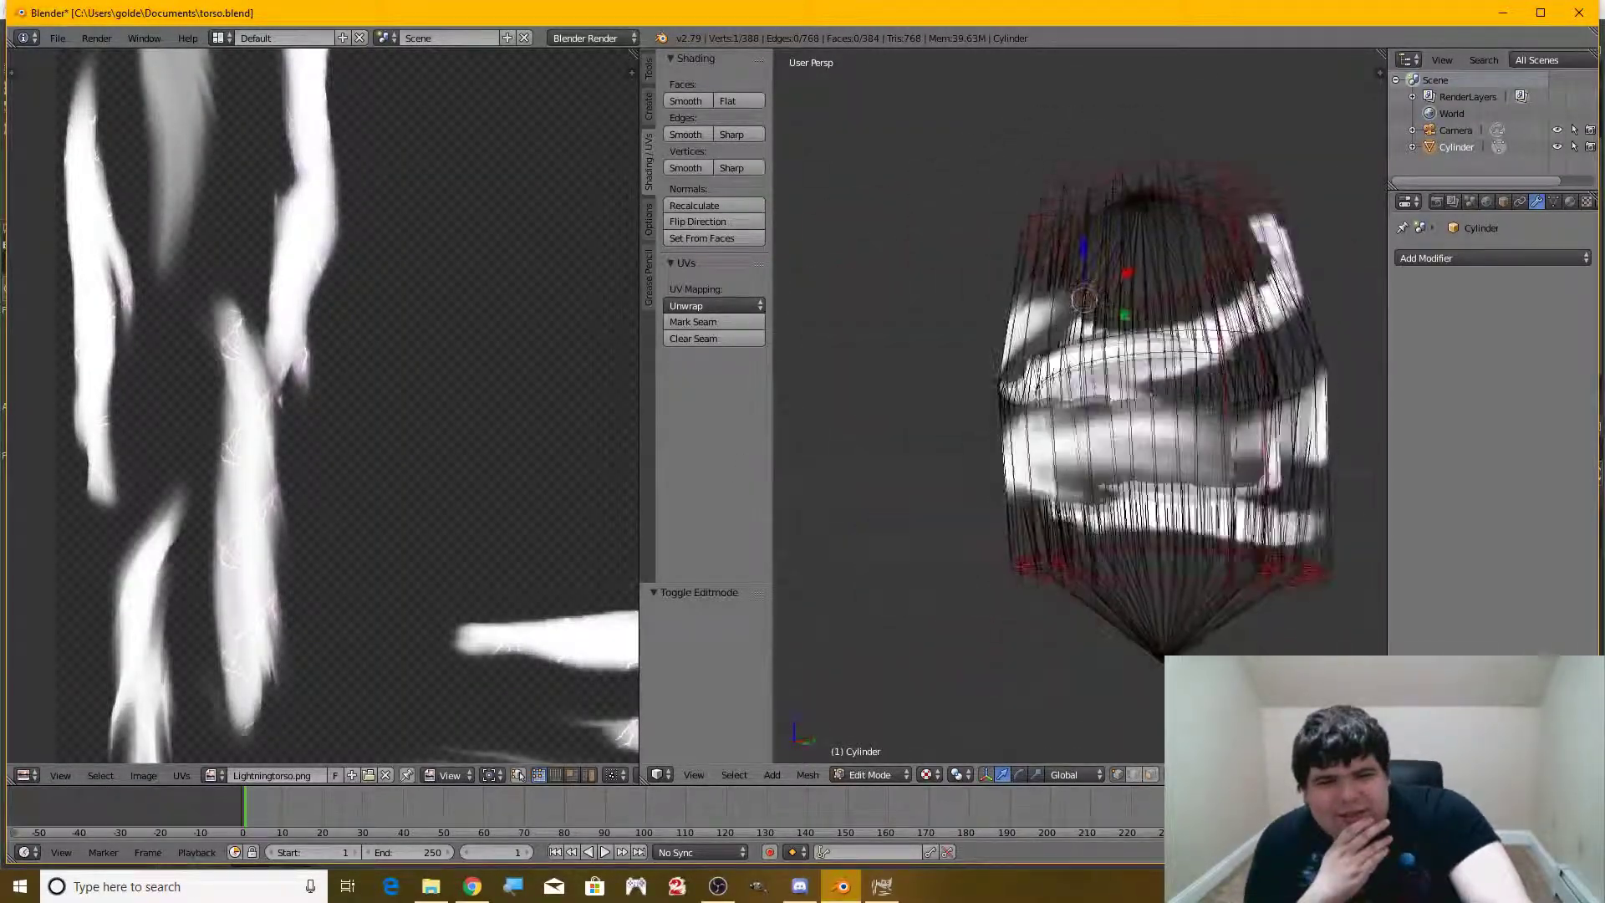
# Add another Subdivision Surface modifier to the cylinder and raise its viewport subdivisions to 2
pyautogui.click(1492, 258)
pyautogui.click(1280, 536)
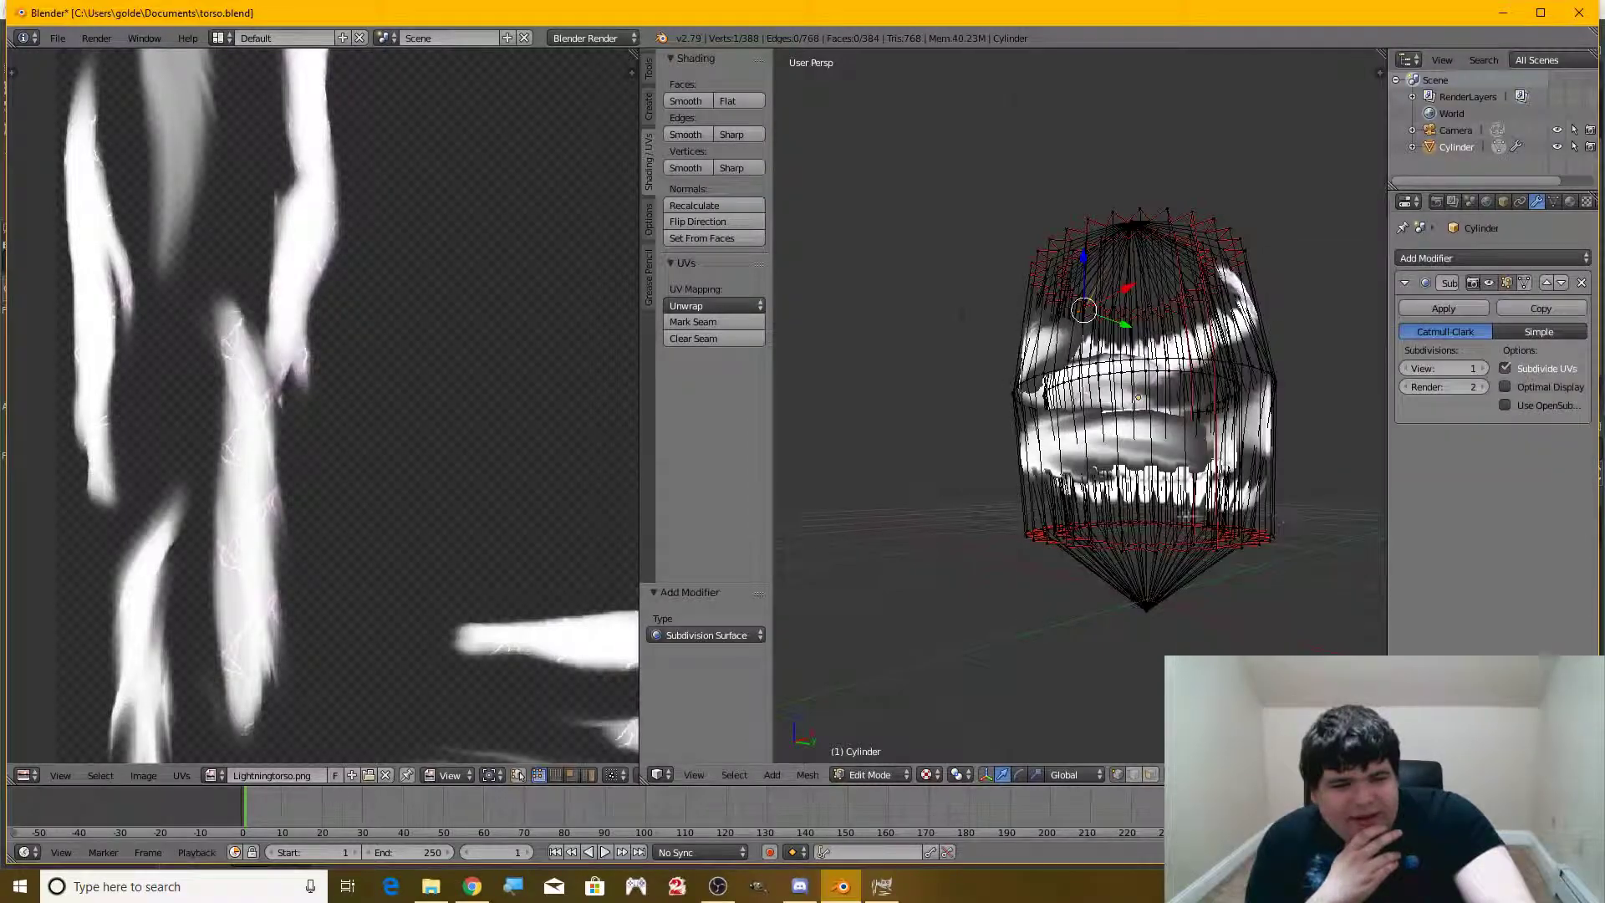
pyautogui.scroll(3, 1170, 393)
pyautogui.moveTo(1103, 342); pyautogui.dragTo(1145, 401, button='middle')
pyautogui.moveTo(808, 467); pyautogui.dragTo(652, 451, button='middle')
pyautogui.scroll(-1, 649, 452)
pyautogui.scroll(-4, 1003, 418)
pyautogui.moveTo(1004, 418); pyautogui.dragTo(1170, 470, button='middle')
pyautogui.moveTo(1079, 317); pyautogui.dragTo(1163, 392, button='middle')
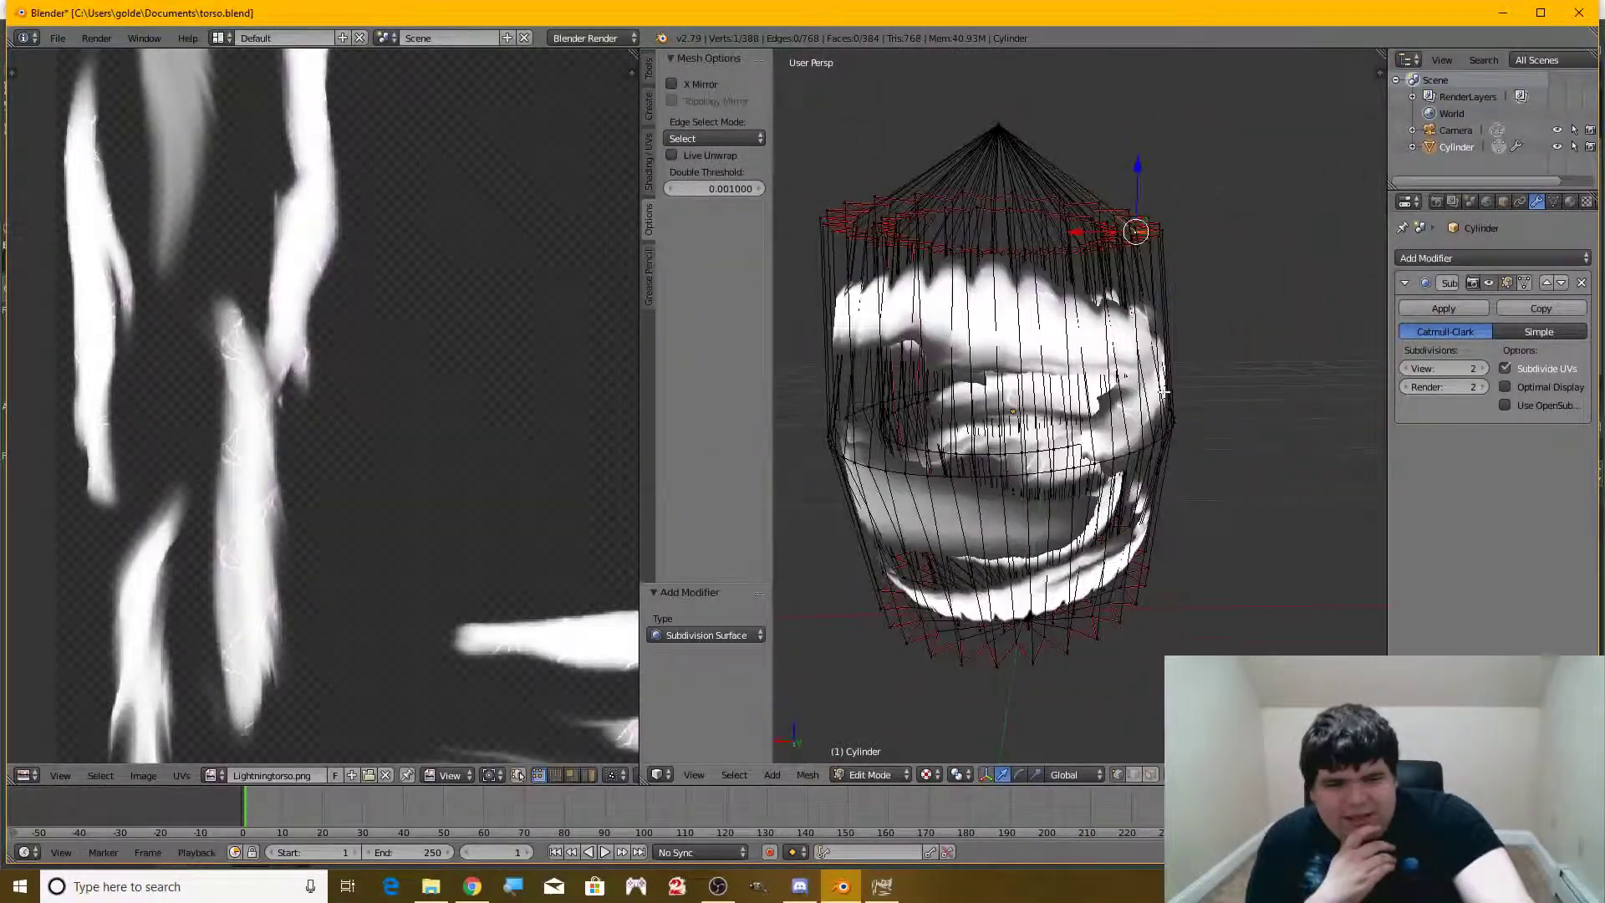
# Apply the modifier at two subdivisions, inspect the dense mesh in Edit Mode, and undo the application
pyautogui.click(1482, 308)
pyautogui.press('Tab')
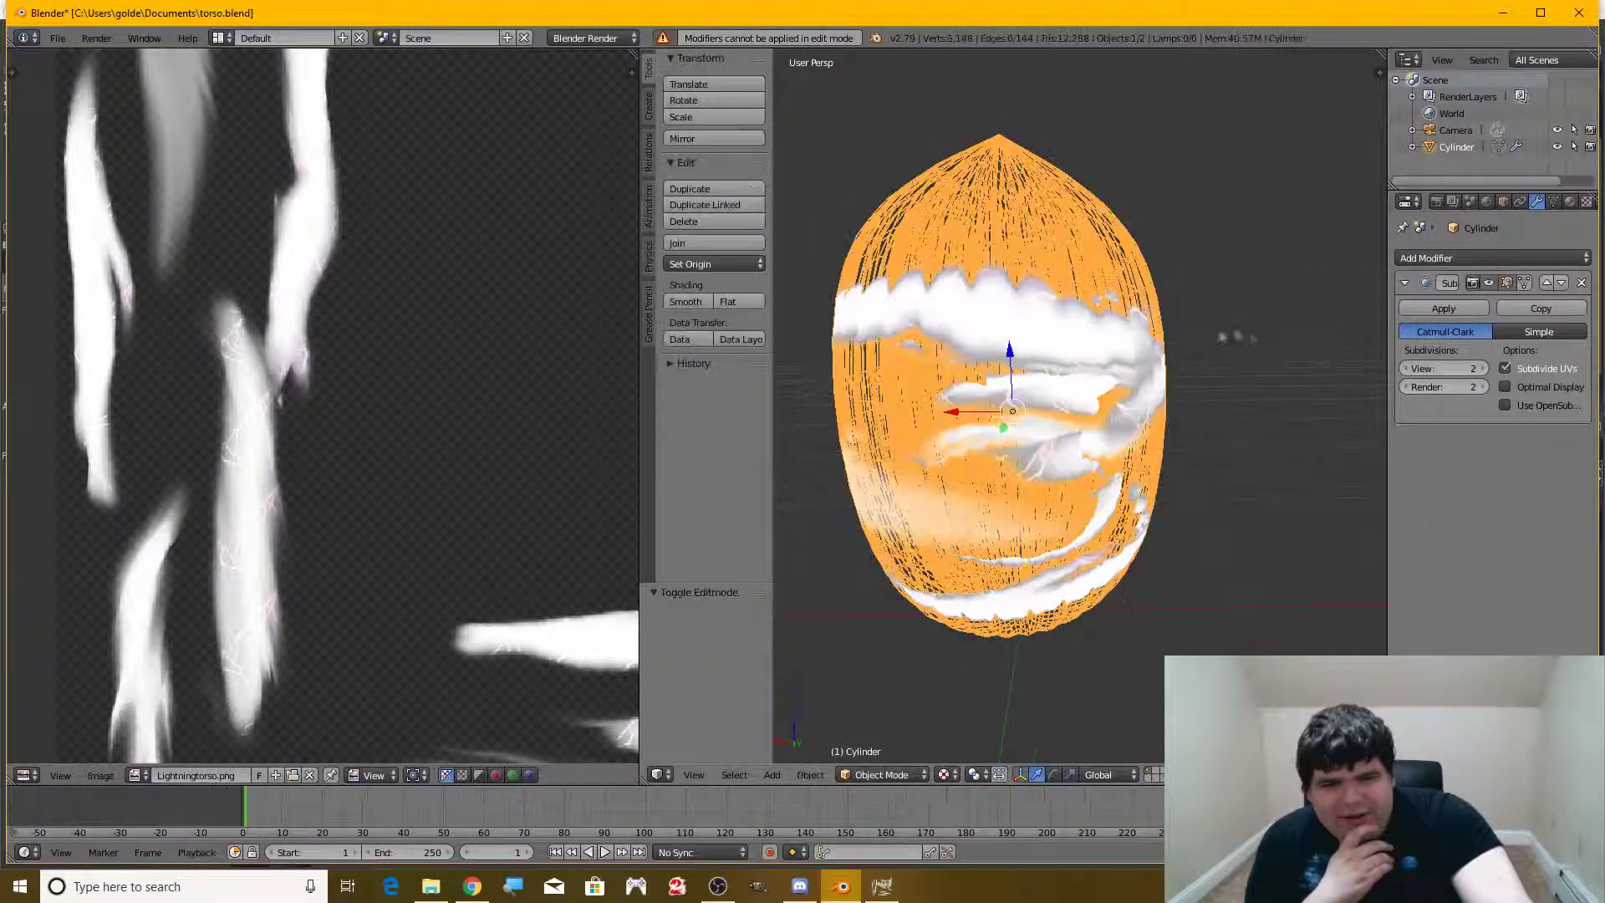
pyautogui.click(1462, 309)
pyautogui.press('a')
pyautogui.moveTo(1244, 284); pyautogui.dragTo(1152, 230, button='middle')
pyautogui.press('Tab')
pyautogui.rightClick(1124, 433)
pyautogui.scroll(4, 1123, 434)
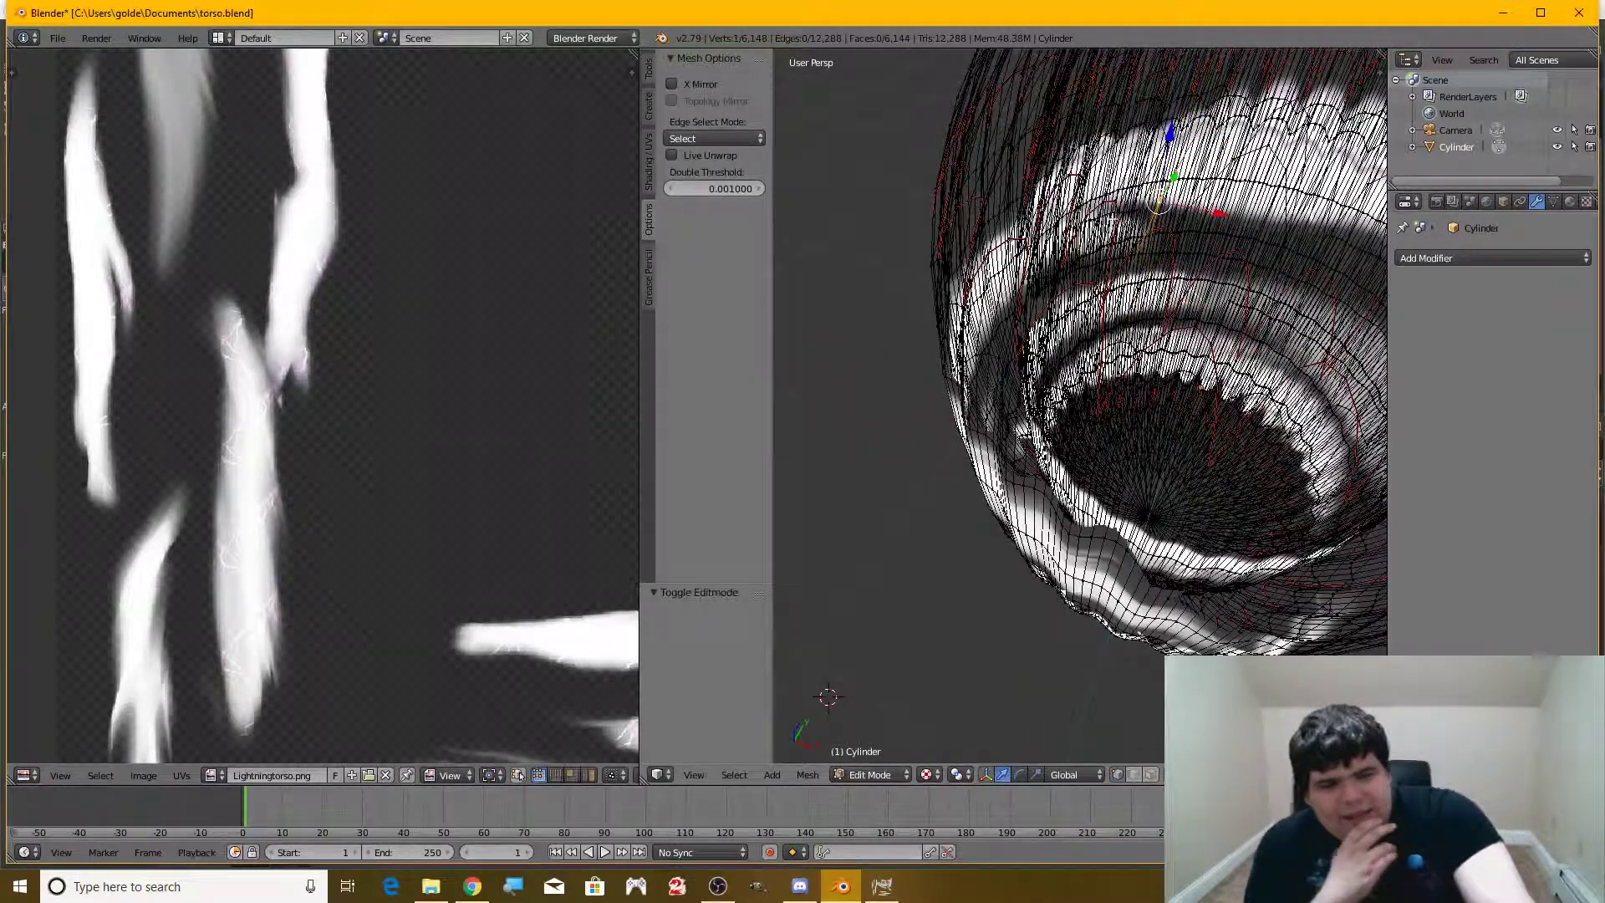
pyautogui.moveTo(943, 259); pyautogui.dragTo(1153, 225, button='middle')
pyautogui.scroll(-5, 1087, 359)
pyautogui.press('Tab')
pyautogui.hotkey('ctrl', 'z')
pyautogui.hotkey('ctrl', 'z')
pyautogui.hotkey('ctrl', 'z')
# Lower the modifier's viewport subdivisions to 1 and apply it to the cylinder
pyautogui.click(1406, 368)
pyautogui.moveTo(1304, 360)
pyautogui.mouseDown(button='middle')
pyautogui.moveTo(1271, 484)
pyautogui.moveTo(1304, 360)
pyautogui.mouseUp(button='middle')
pyautogui.scroll(2, 1304, 360)
pyautogui.click(1431, 309)
pyautogui.press('Tab')
pyautogui.moveTo(1087, 335)
pyautogui.mouseDown(button='middle')
pyautogui.moveTo(1037, 326)
pyautogui.moveTo(1070, 351)
pyautogui.moveTo(1003, 493)
pyautogui.moveTo(1078, 476)
pyautogui.moveTo(1120, 418)
pyautogui.moveTo(1184, 502)
pyautogui.moveTo(939, 501)
pyautogui.moveTo(1288, 429)
pyautogui.moveTo(1086, 351)
pyautogui.mouseUp(button='middle')
pyautogui.scroll(-3, 1120, 418)
# In wireframe Edit Mode, select the band of vertices below the cylinder's top cap and scale it
pyautogui.press('Tab')
pyautogui.press('a')
pyautogui.press('Tab')
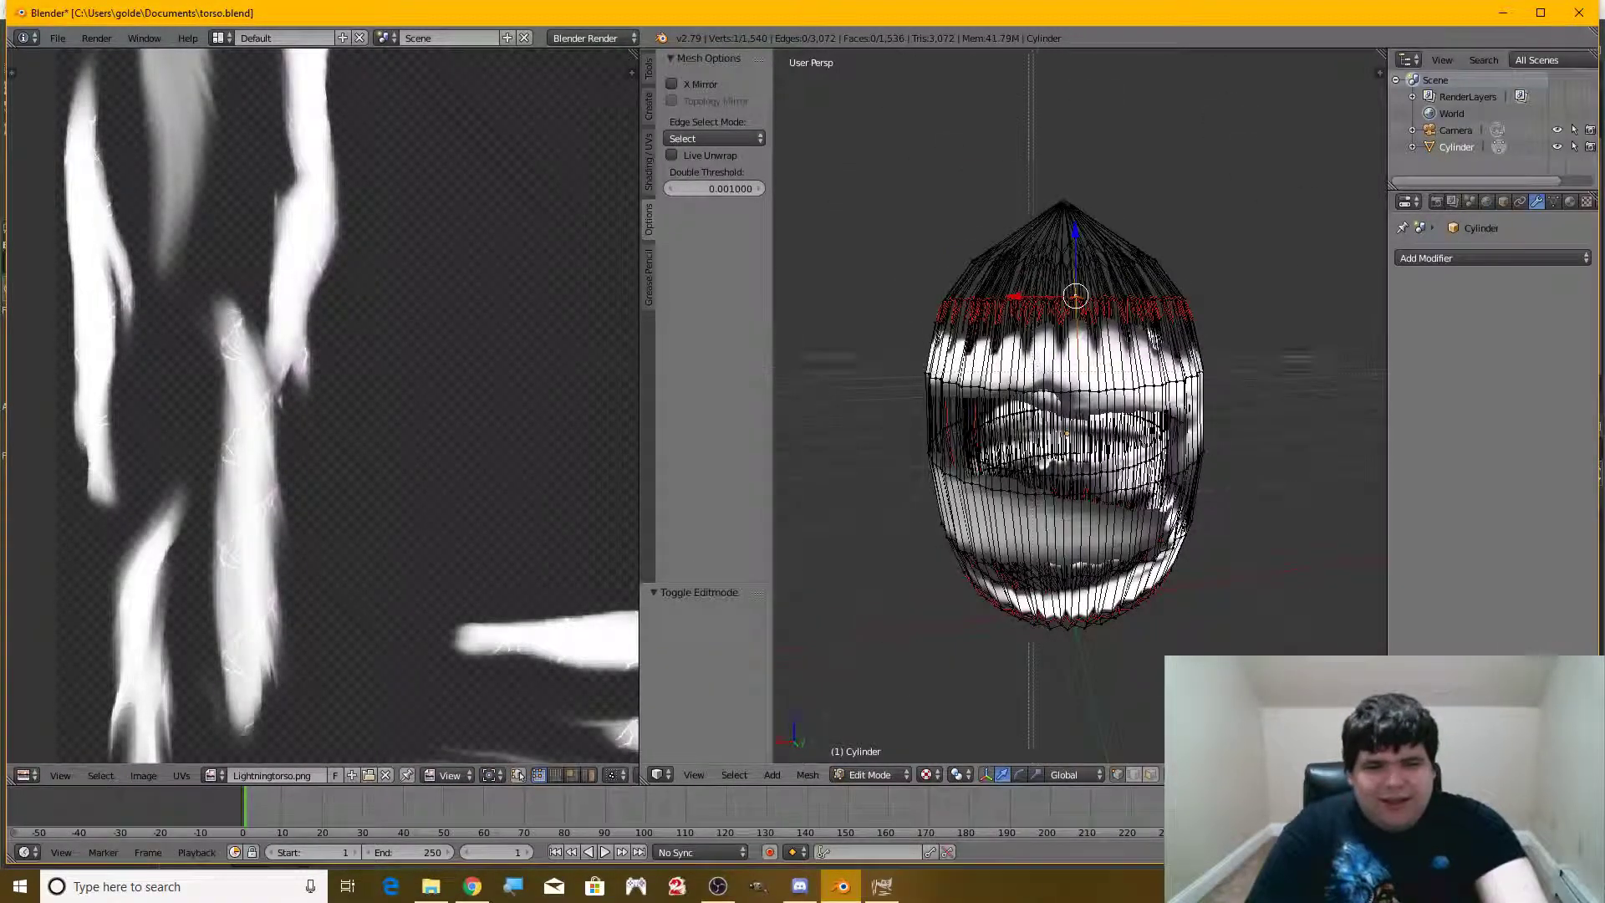
pyautogui.press('z')
pyautogui.moveTo(1243, 336); pyautogui.dragTo(1243, 337)
pyautogui.press('s')
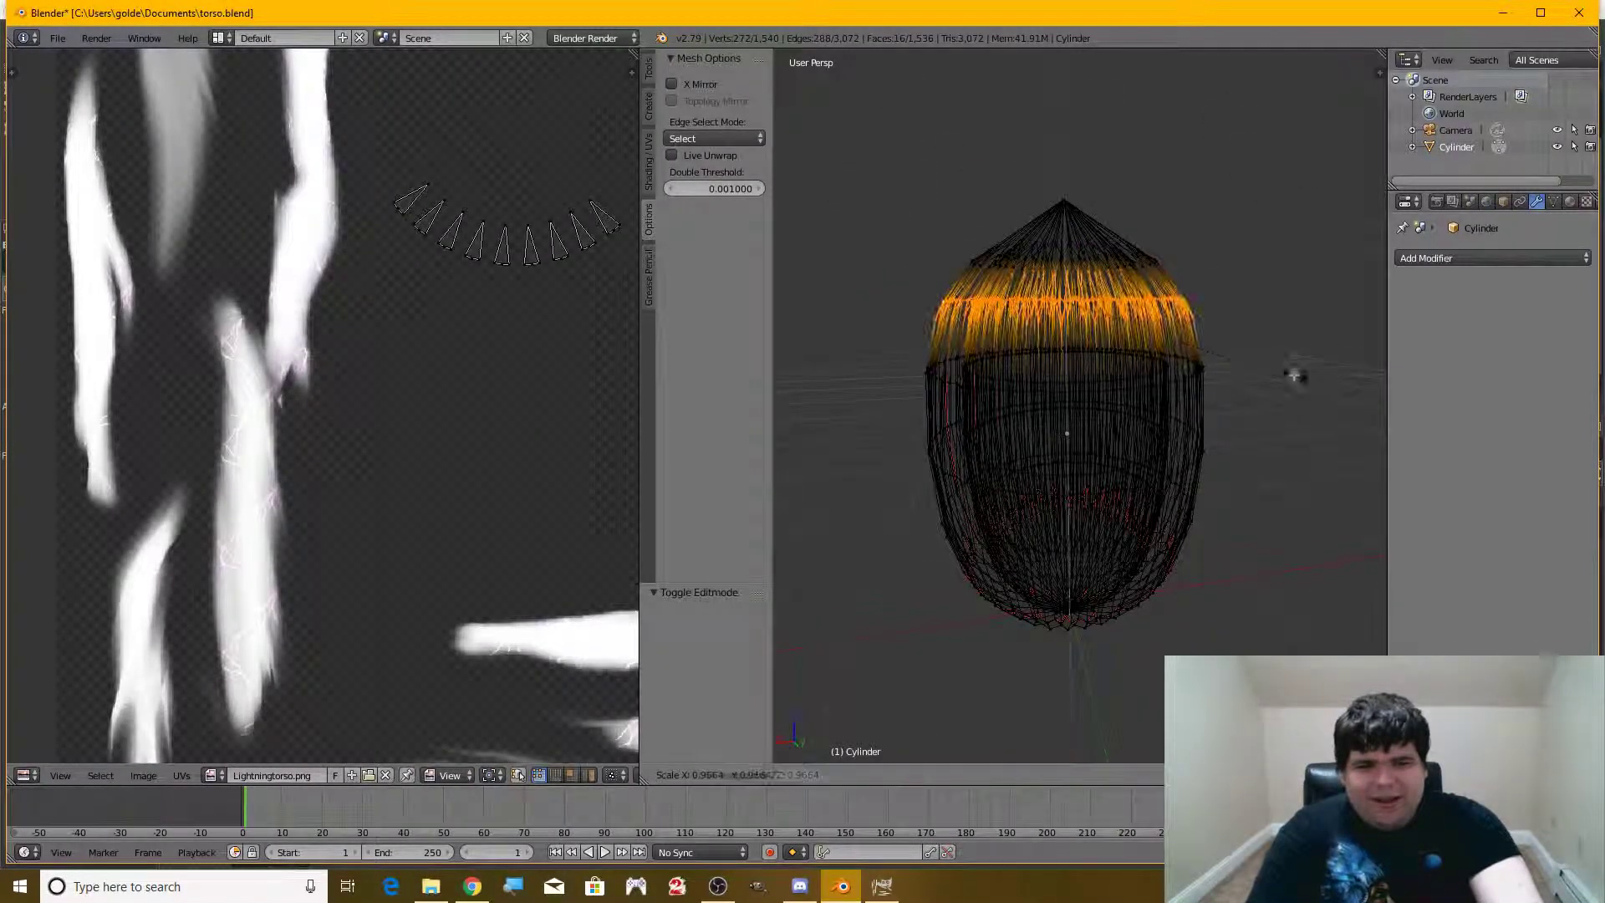
pyautogui.click(1146, 298)
# Box-select the vertex band at the cylinder's bottom end and flatten it along Z by a factor of 0.511
pyautogui.moveTo(1079, 566); pyautogui.dragTo(1074, 510, button='middle')
pyautogui.rightClick(1064, 534)
pyautogui.press('b')
pyautogui.moveTo(878, 477); pyautogui.dragTo(1283, 584)
pyautogui.rightClick(1144, 532)
pyautogui.press('b')
pyautogui.moveTo(916, 512); pyautogui.dragTo(1228, 543)
pyautogui.press('s')
pyautogui.press('z')
pyautogui.click(1181, 536)
pyautogui.moveTo(1180, 537); pyautogui.dragTo(1014, 514, button='middle')
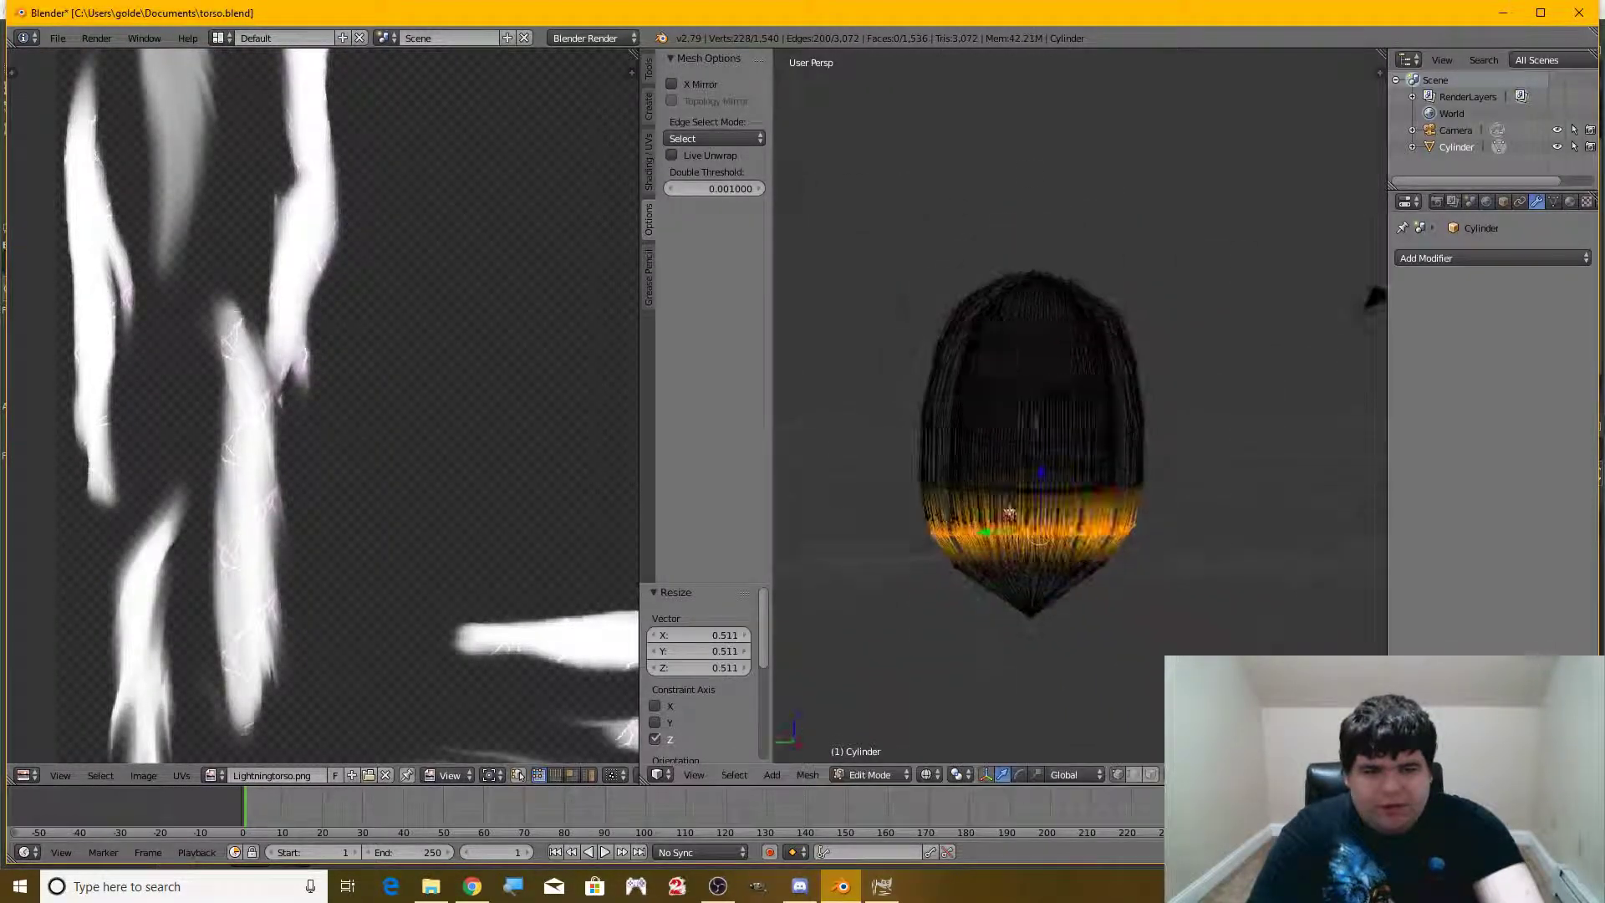
# Return to Object Mode with textured shading and inspect the lightning texture on the smoothed torso
pyautogui.press('Tab')
pyautogui.click(955, 774)
pyautogui.click(969, 699)
pyautogui.moveTo(970, 700); pyautogui.dragTo(1054, 495, button='middle')
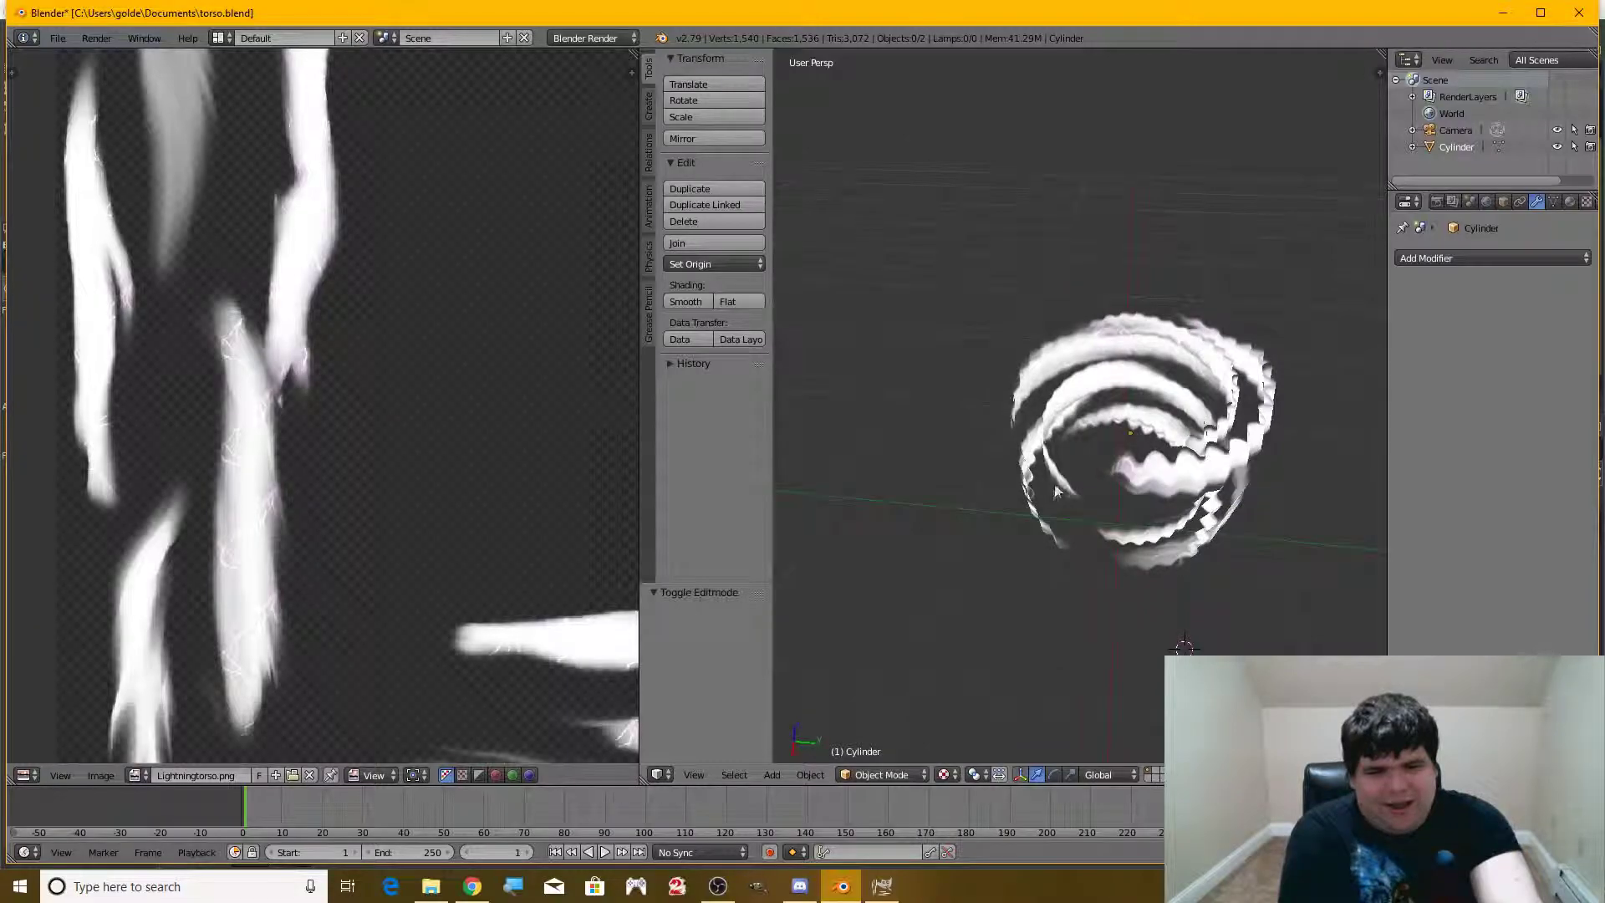
pyautogui.scroll(-5, 419, 428)
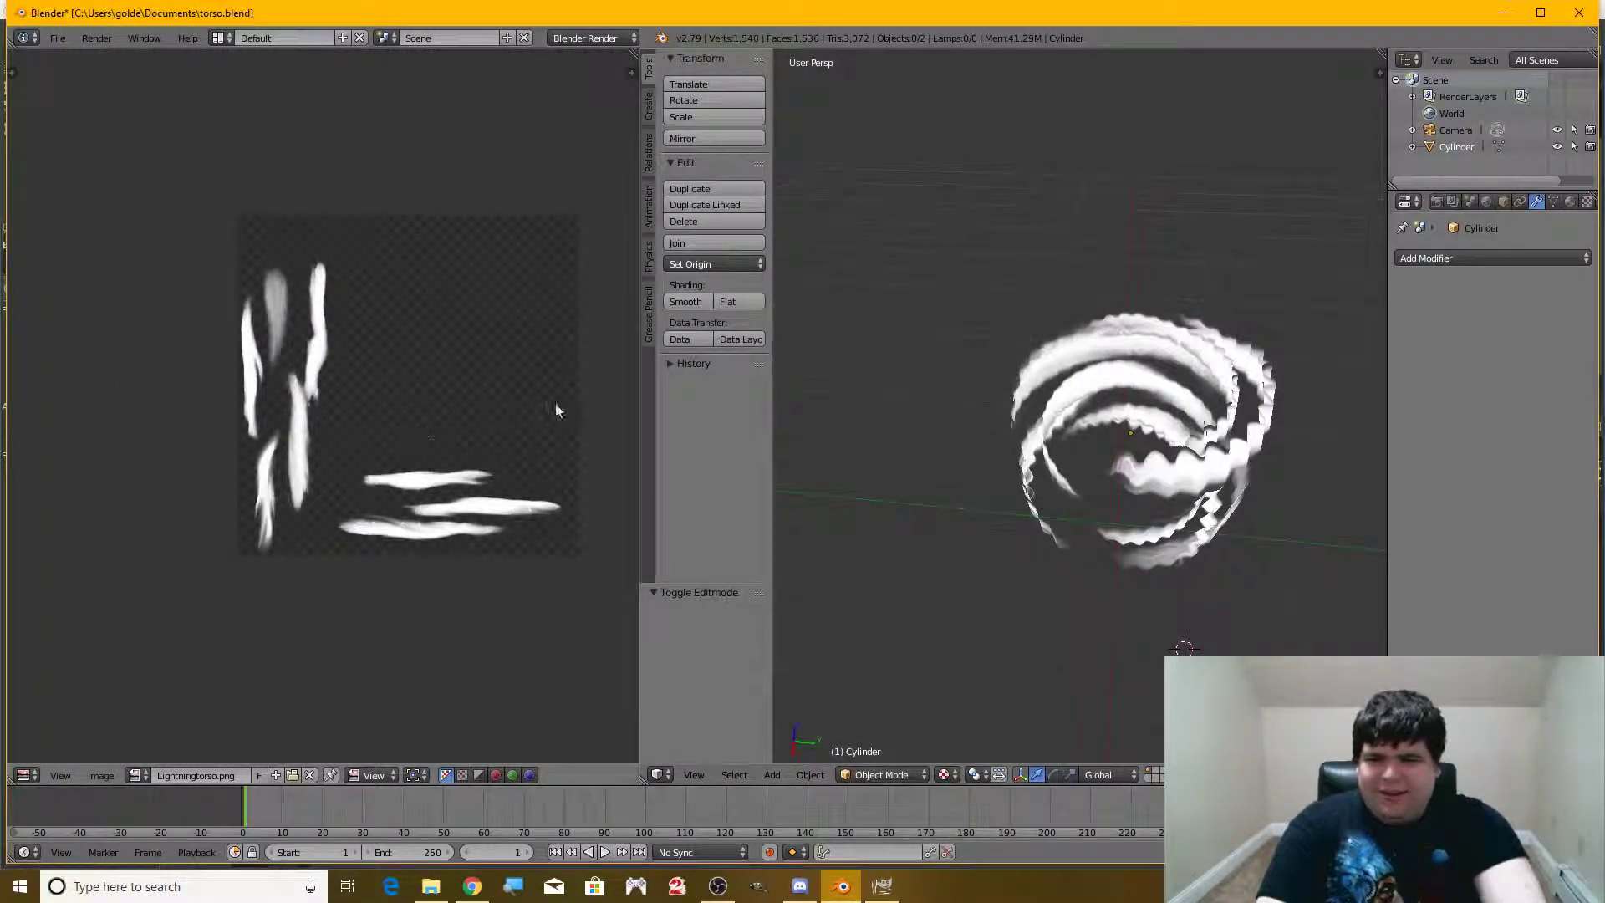
pyautogui.moveTo(923, 438); pyautogui.dragTo(1230, 427, button='middle')
pyautogui.press('Tab')
pyautogui.scroll(4, 1116, 455)
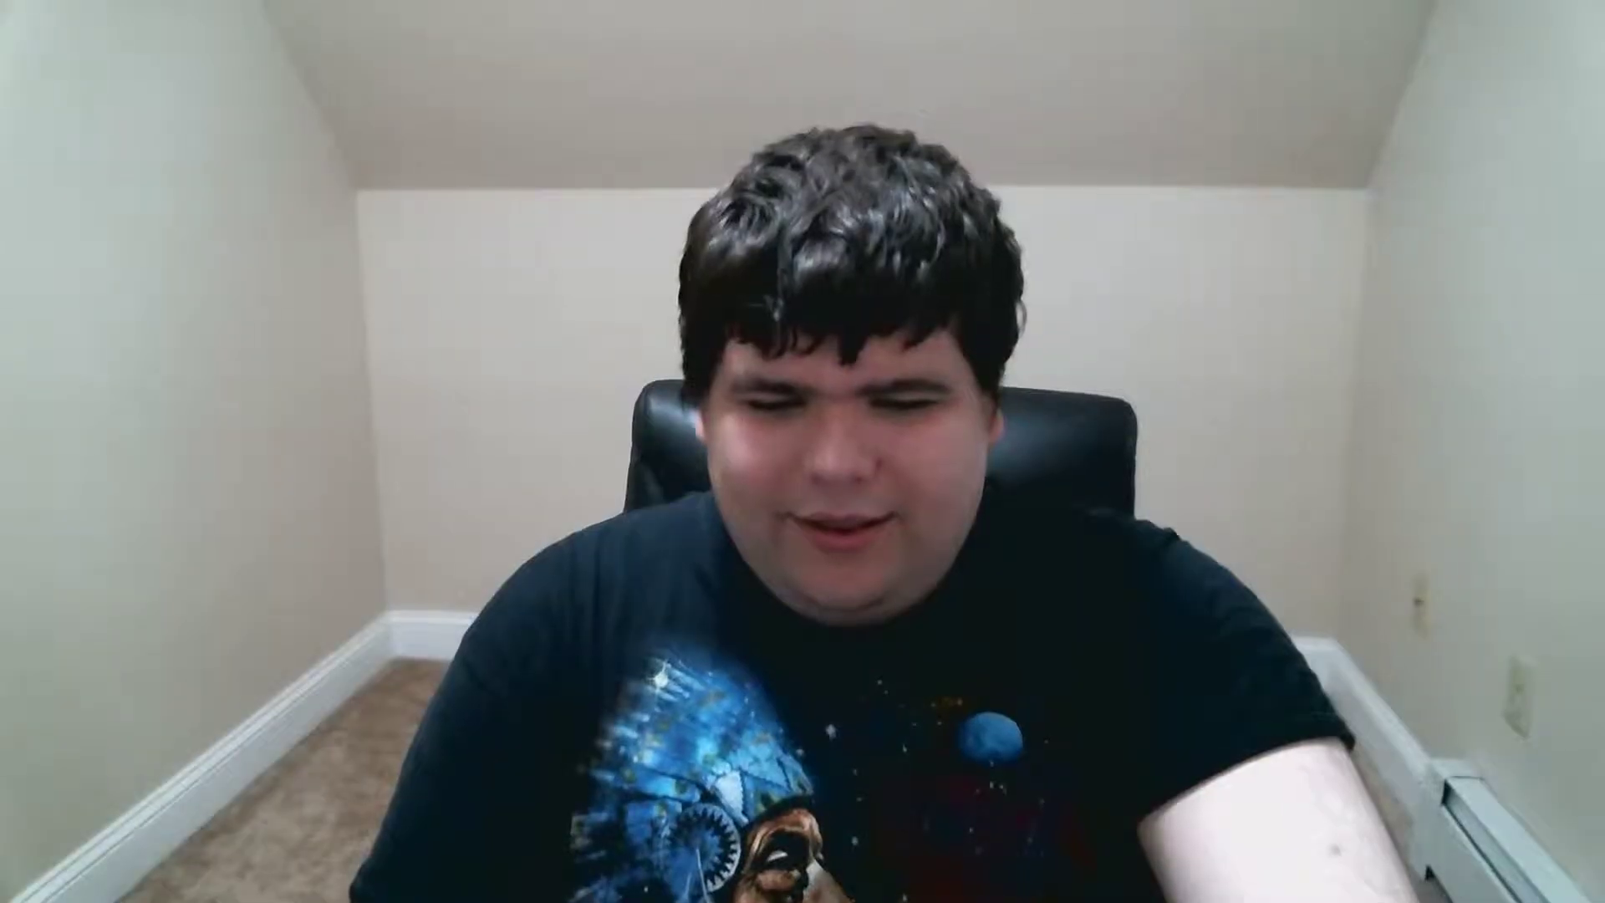